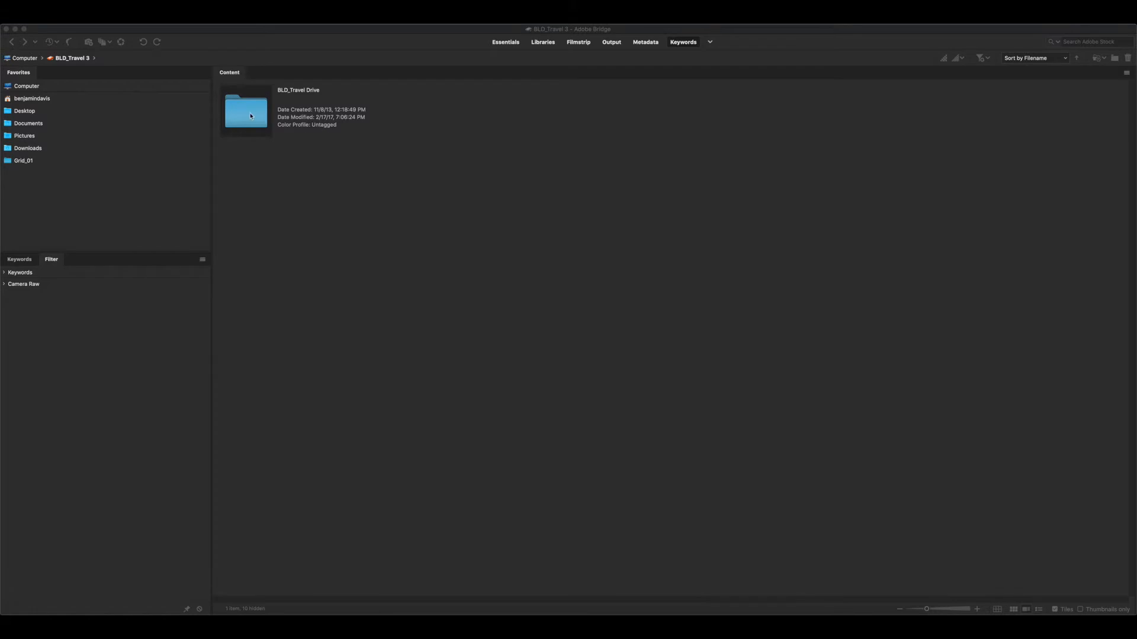
# Go up to the computer's list of drives and open the BLD_Travel 3 drive
pyautogui.click(244, 114)
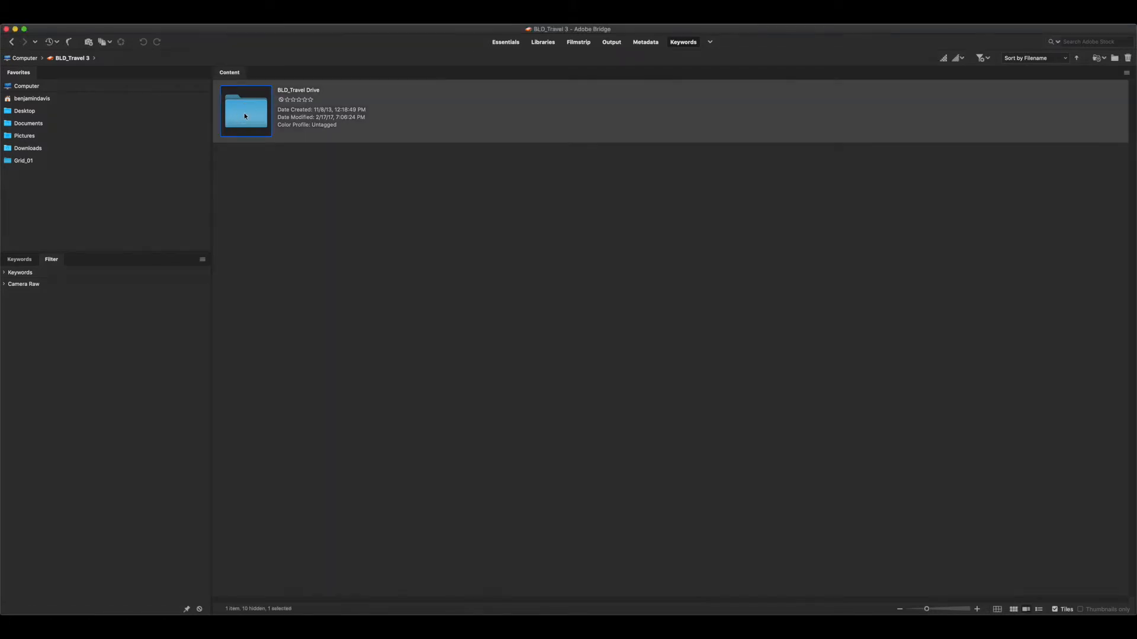
pyautogui.click(83, 58)
pyautogui.click(300, 122)
pyautogui.click(21, 59)
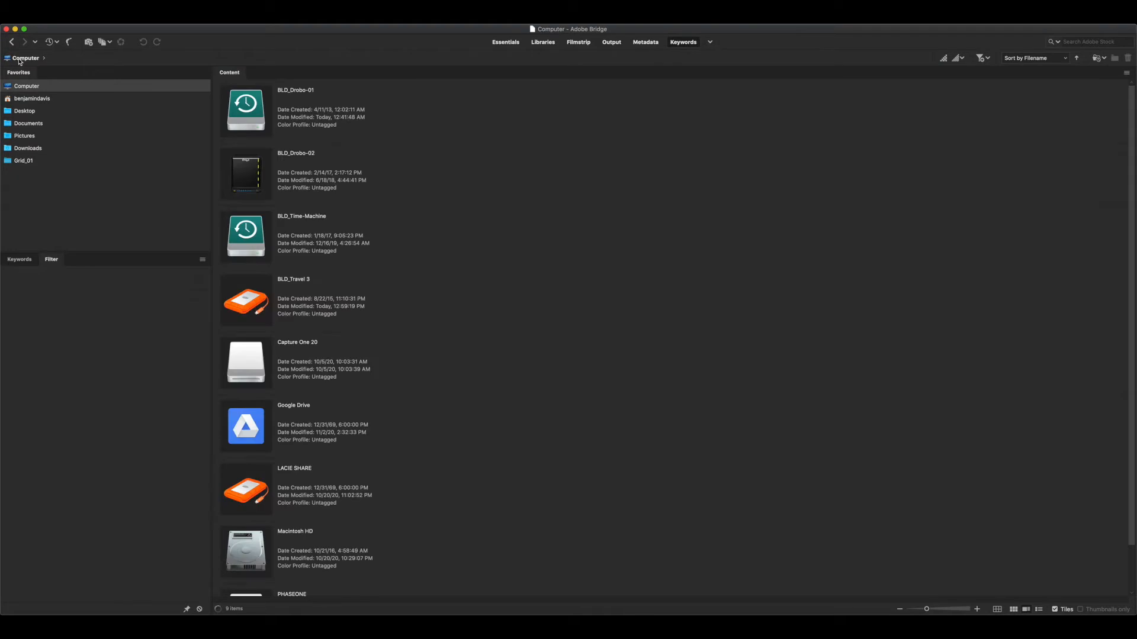
pyautogui.click(243, 299)
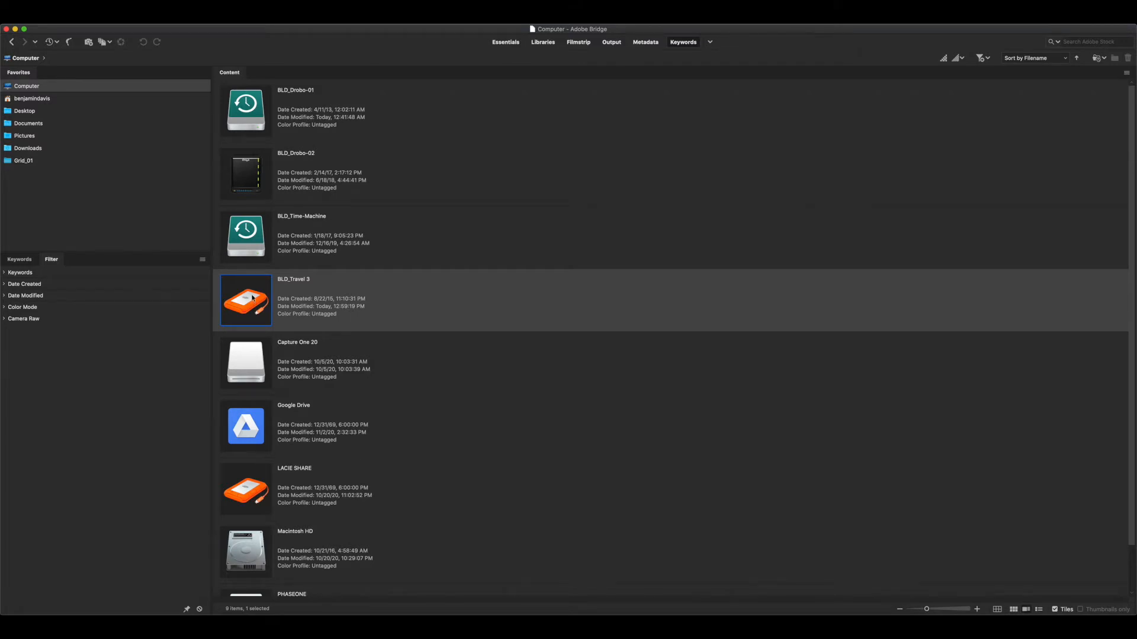
pyautogui.doubleClick(252, 298)
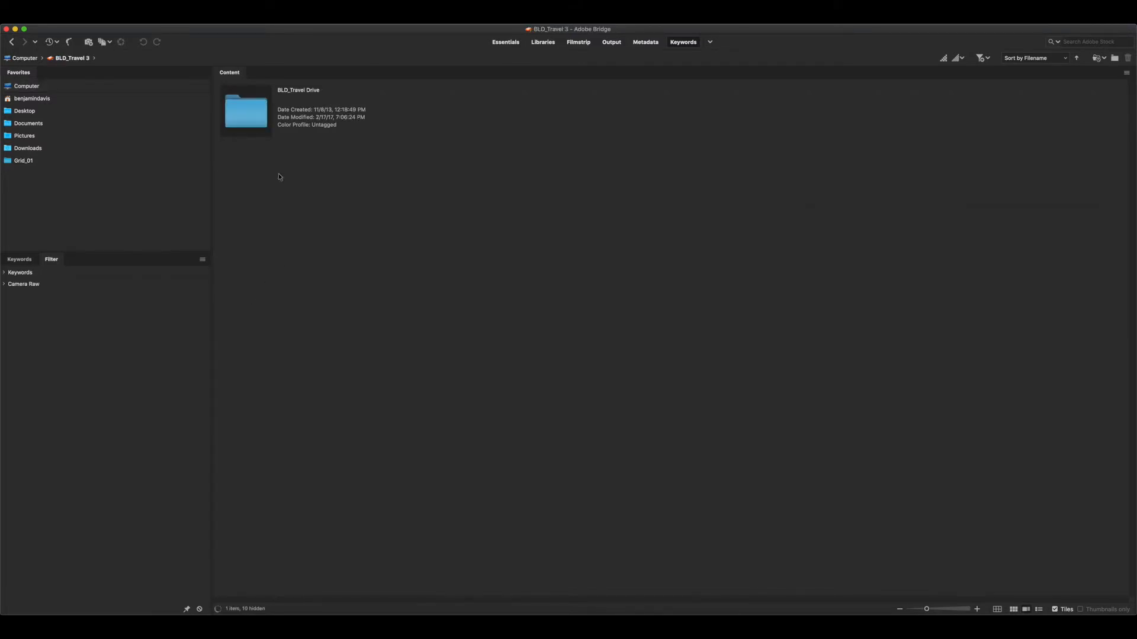
# Open the BLD_Travel Drive folder on the BLD_Travel 3 drive to examine its top-level folder structure
pyautogui.click(244, 116)
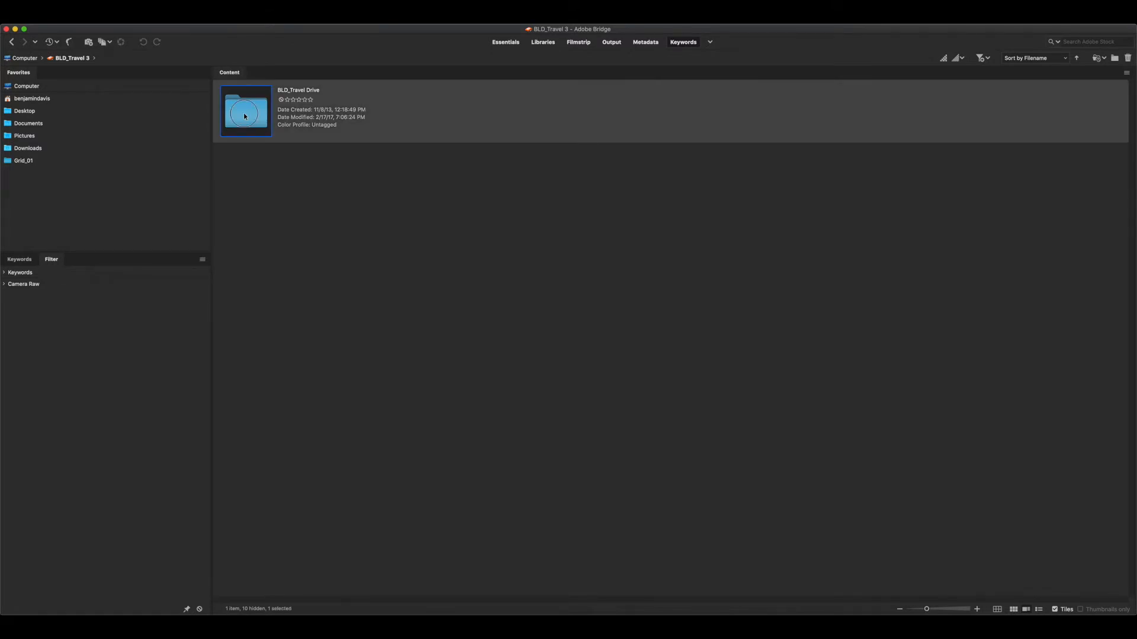
pyautogui.doubleClick(245, 116)
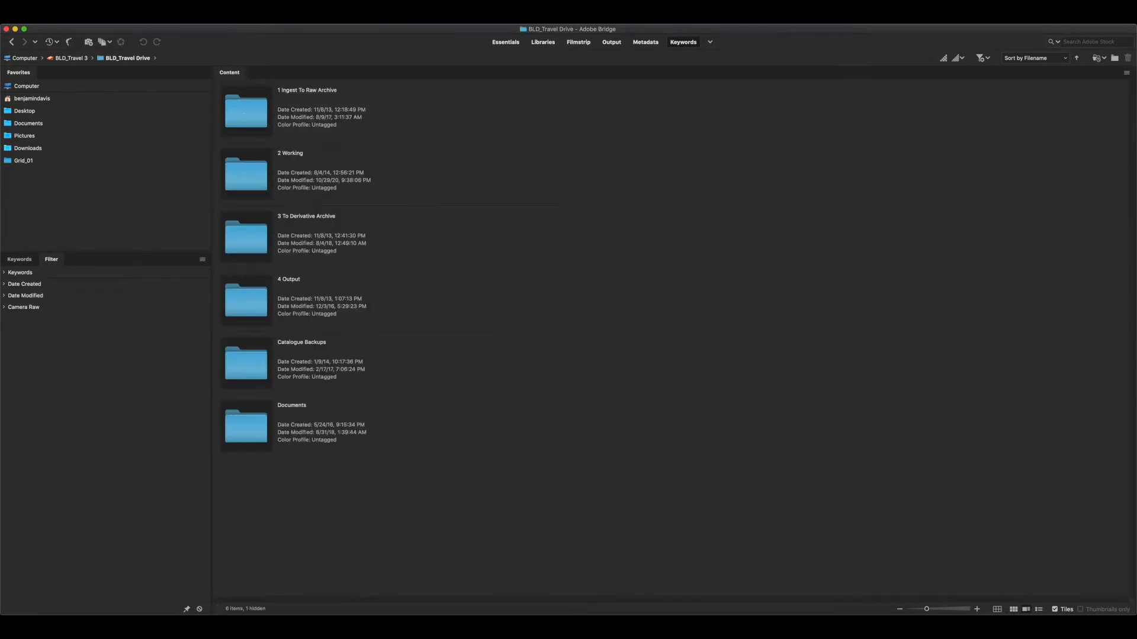
pyautogui.click(11, 41)
pyautogui.click(258, 217)
pyautogui.click(255, 108)
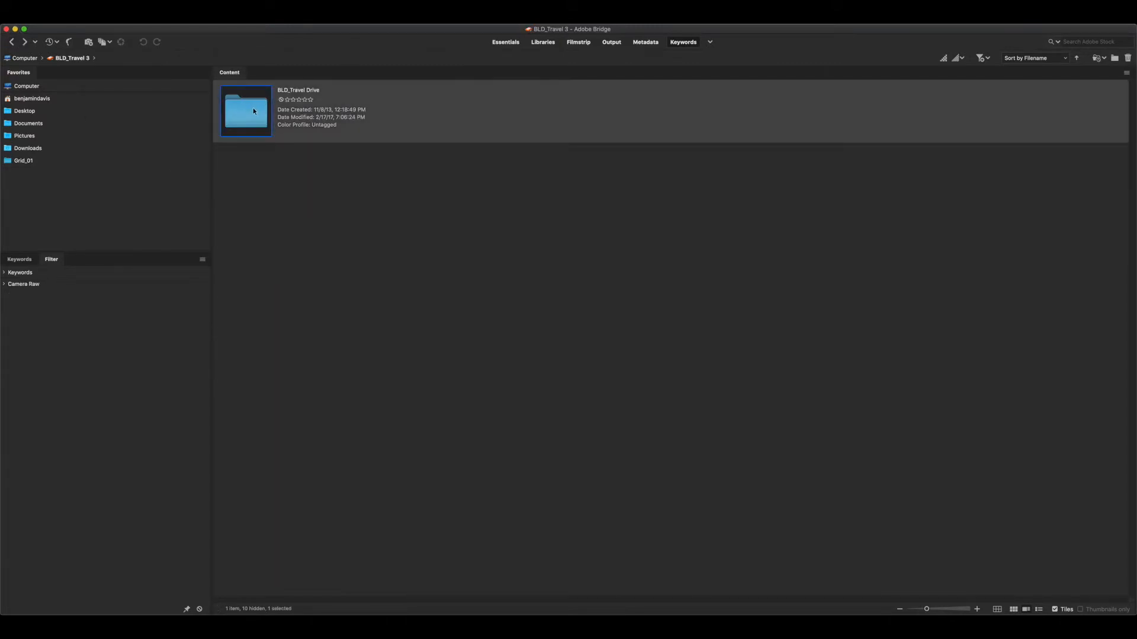
pyautogui.click(255, 113)
pyautogui.moveTo(254, 114); pyautogui.dragTo(247, 111)
pyautogui.moveTo(252, 115)
pyautogui.mouseDown()
pyautogui.moveTo(246, 165)
pyautogui.moveTo(139, 160)
pyautogui.moveTo(252, 173)
pyautogui.moveTo(275, 128)
pyautogui.moveTo(247, 114)
pyautogui.mouseUp()
pyautogui.doubleClick(247, 114)
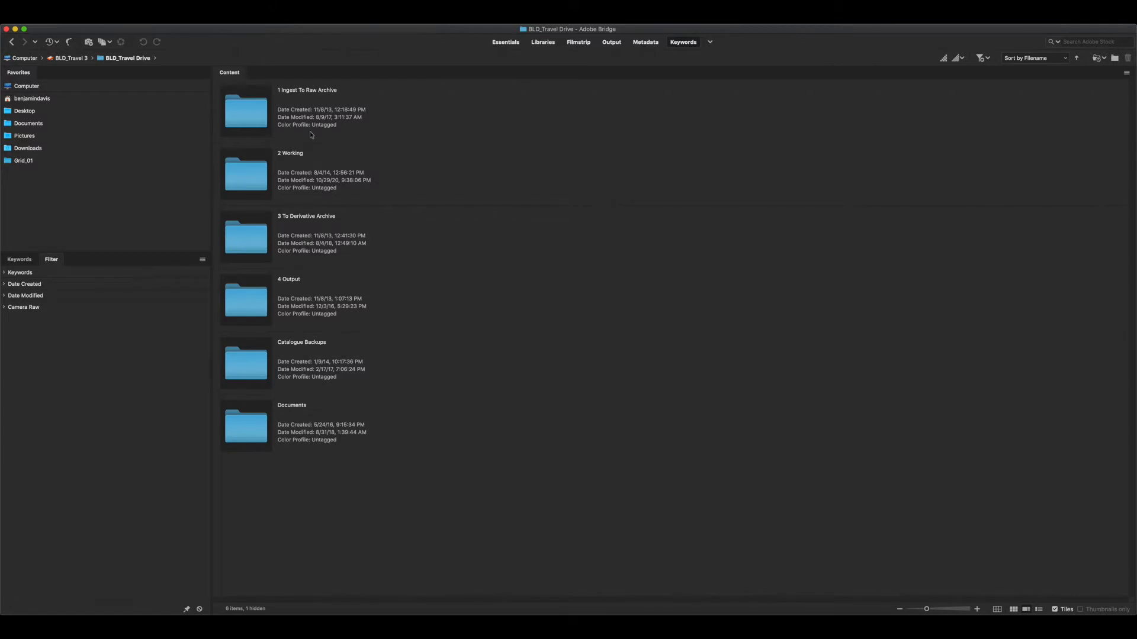
# Browse the files in the 1 Ingest To Raw Archive folder and return to BLD_Travel Drive
pyautogui.click(250, 119)
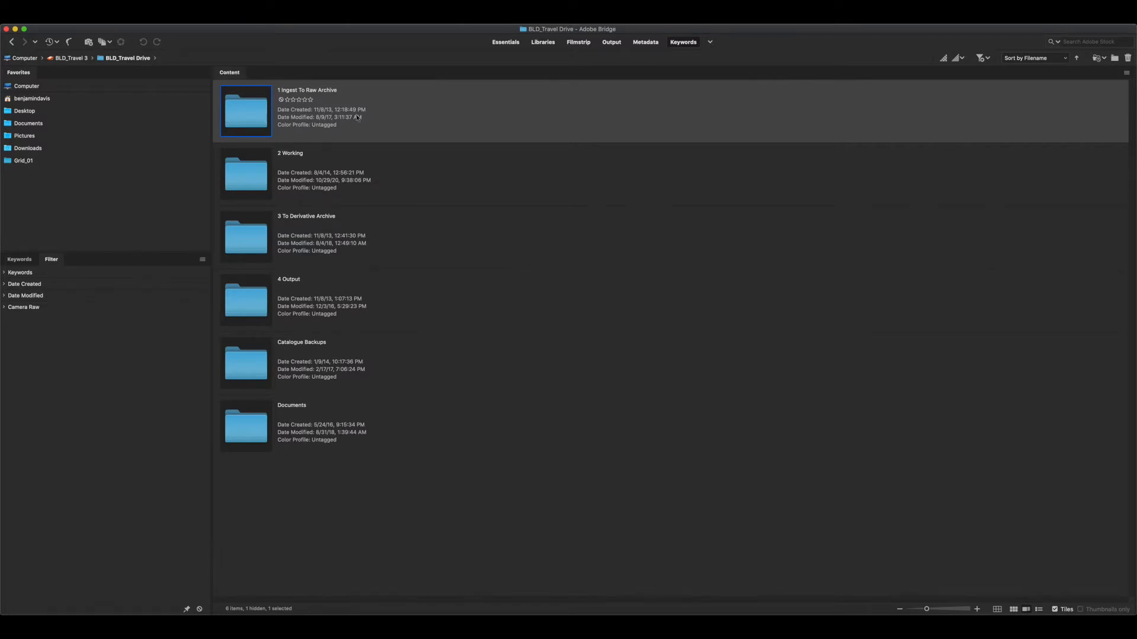
pyautogui.doubleClick(261, 113)
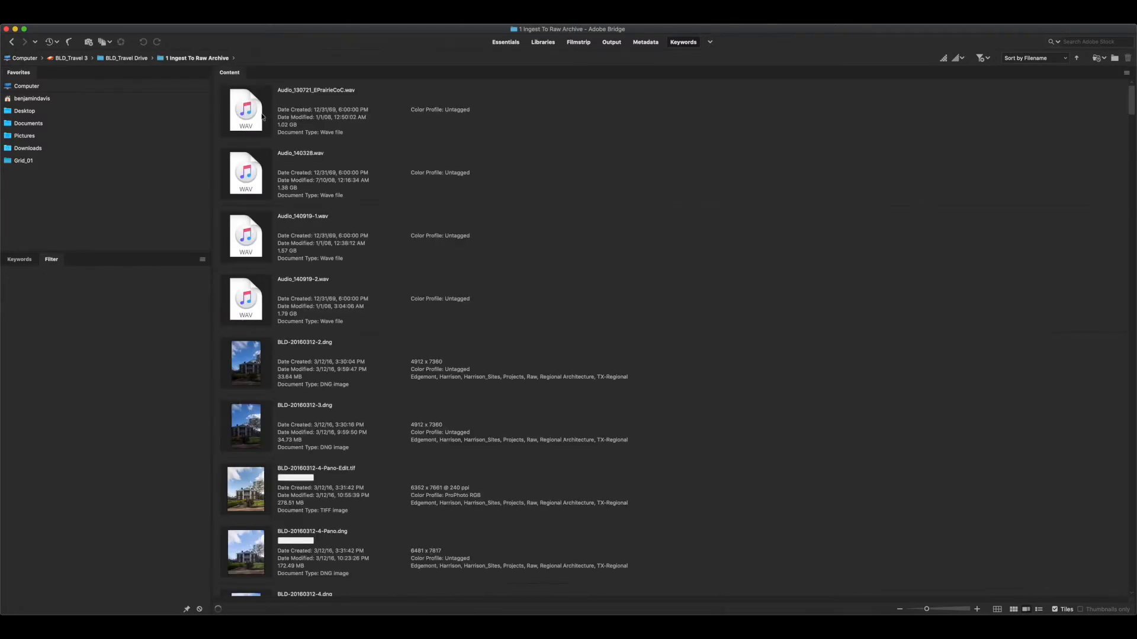
pyautogui.scroll(-20, 369, 188)
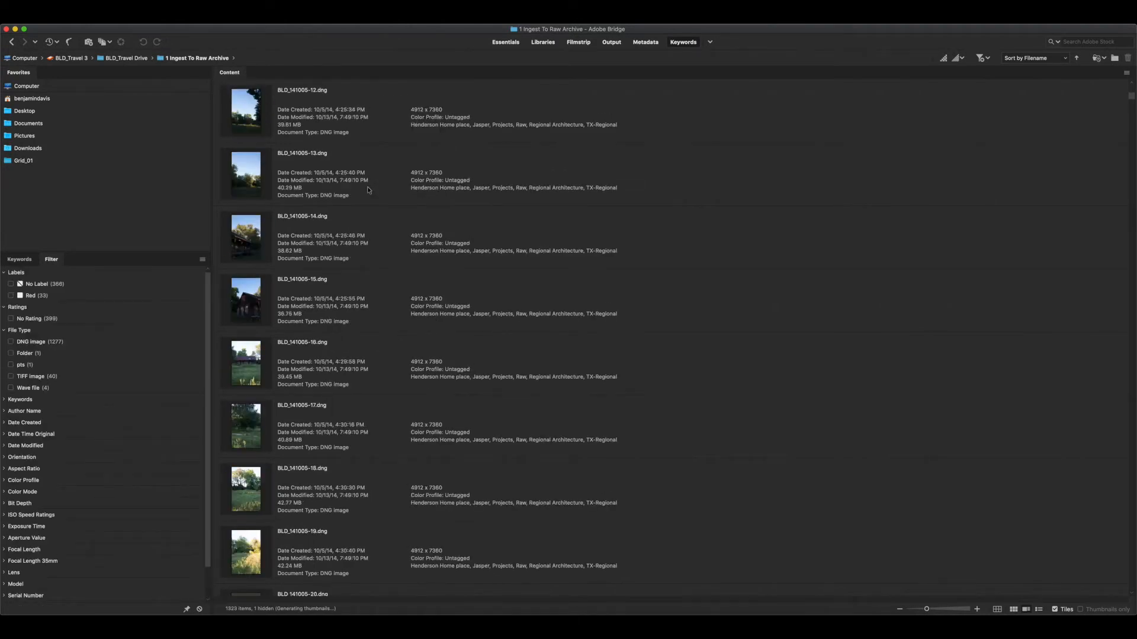
pyautogui.click(11, 41)
# Open the 2 Working folder, examine its project folders, and return to BLD_Travel Drive
pyautogui.click(247, 177)
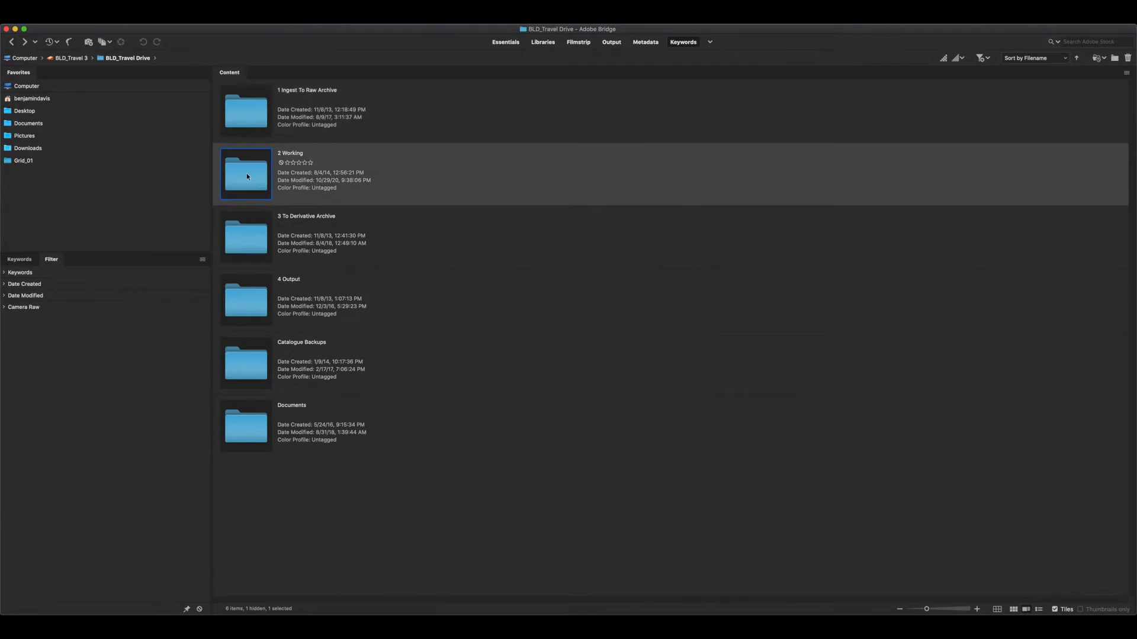
pyautogui.click(299, 109)
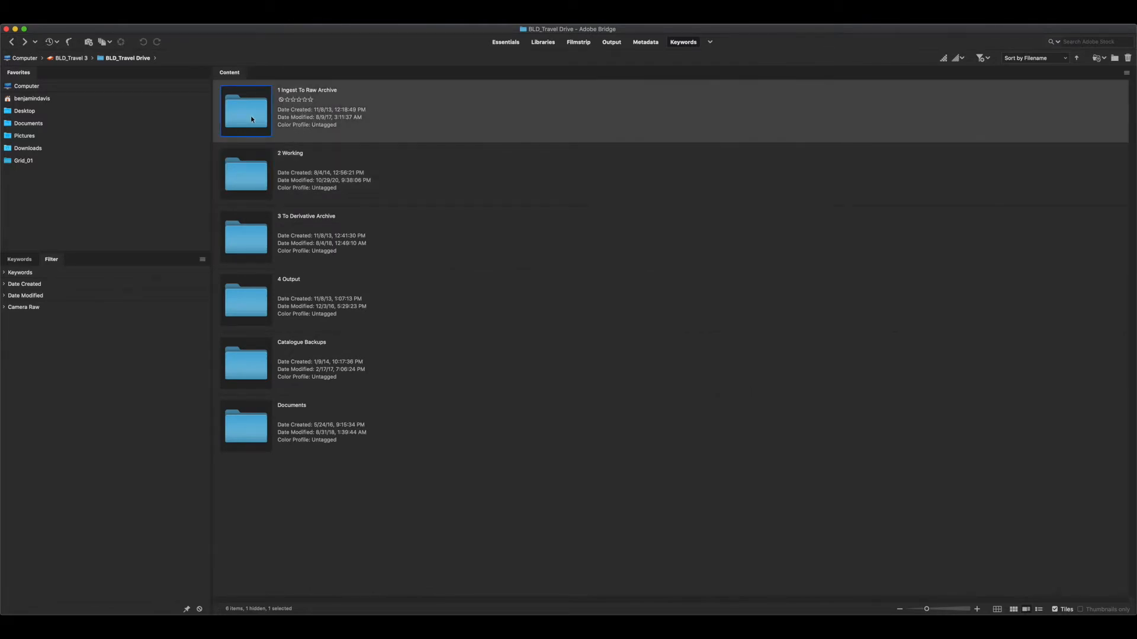
pyautogui.click(264, 187)
pyautogui.doubleClick(258, 181)
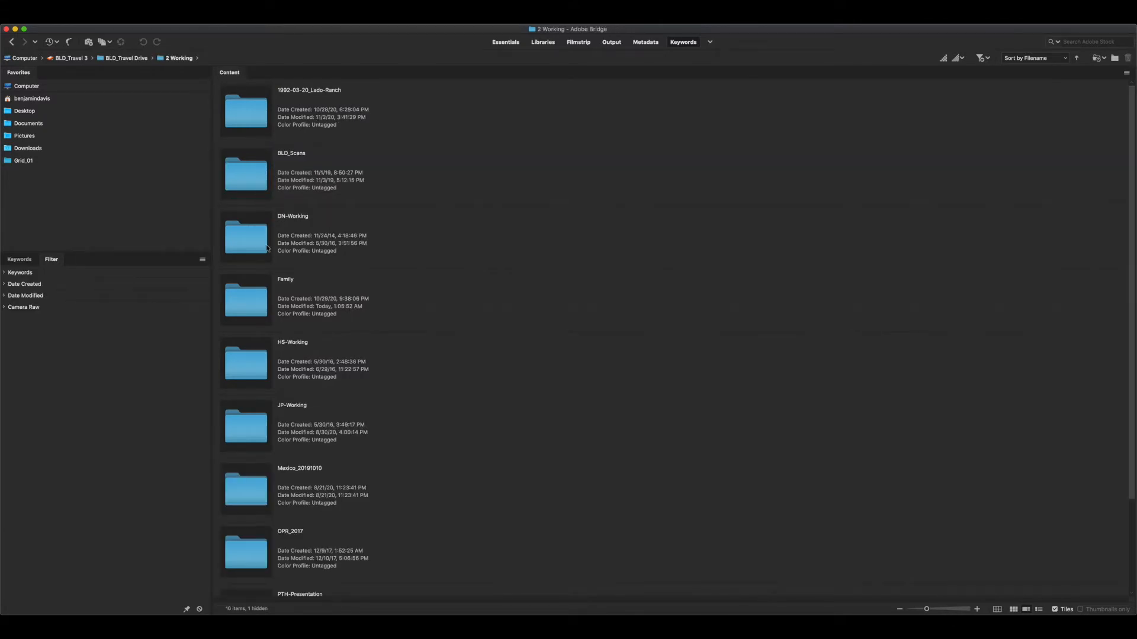
pyautogui.click(254, 239)
pyautogui.click(250, 306)
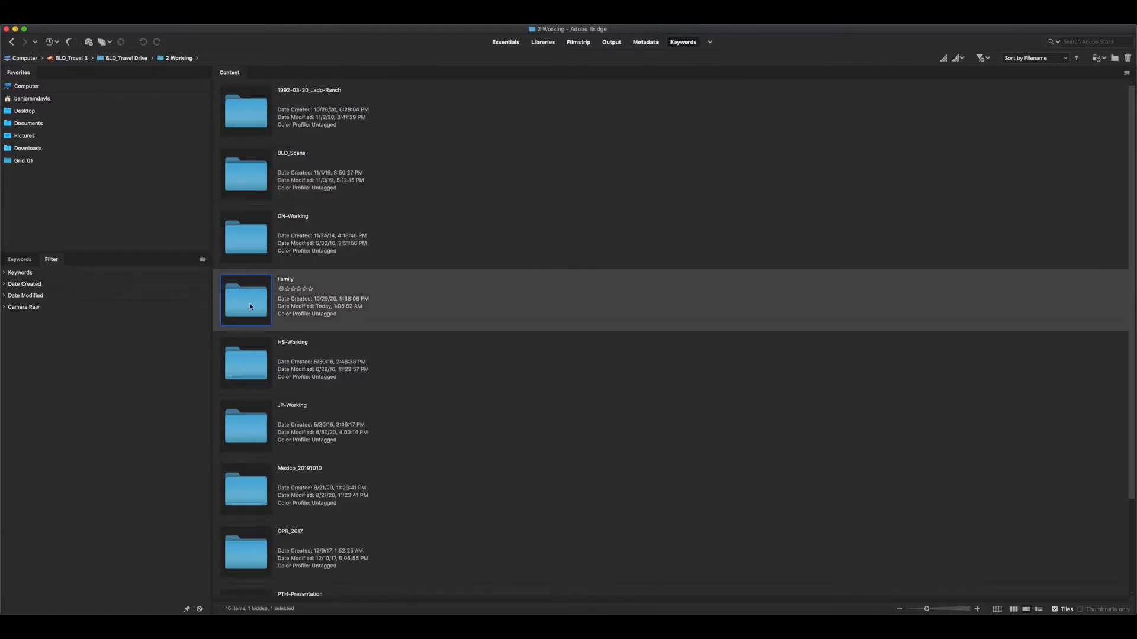
pyautogui.click(245, 374)
pyautogui.click(251, 424)
pyautogui.click(253, 368)
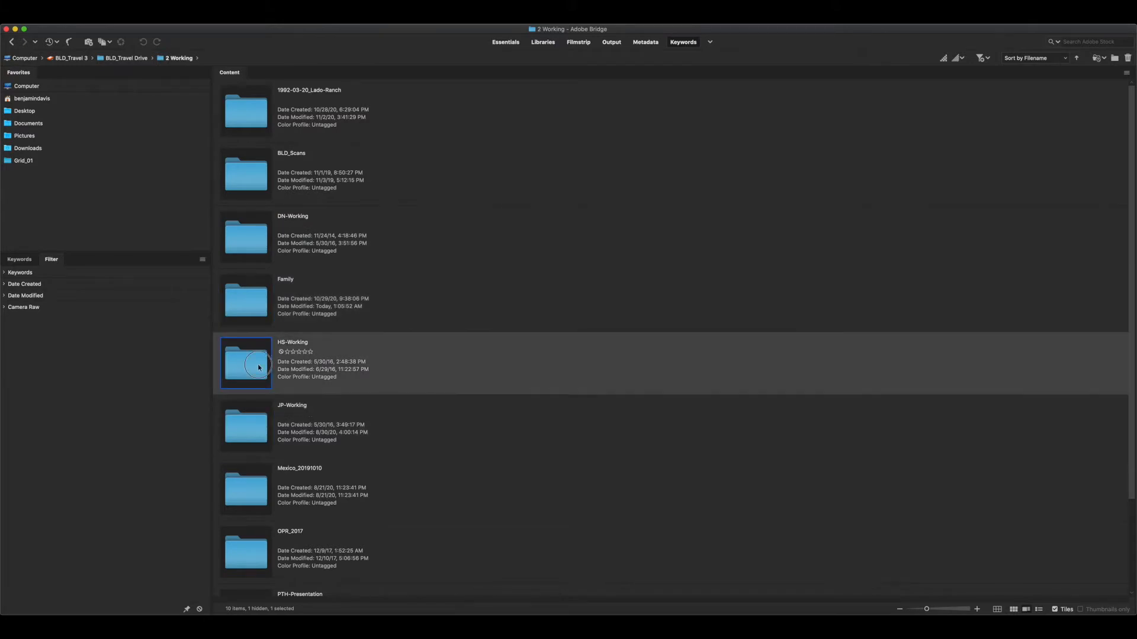
pyautogui.click(12, 41)
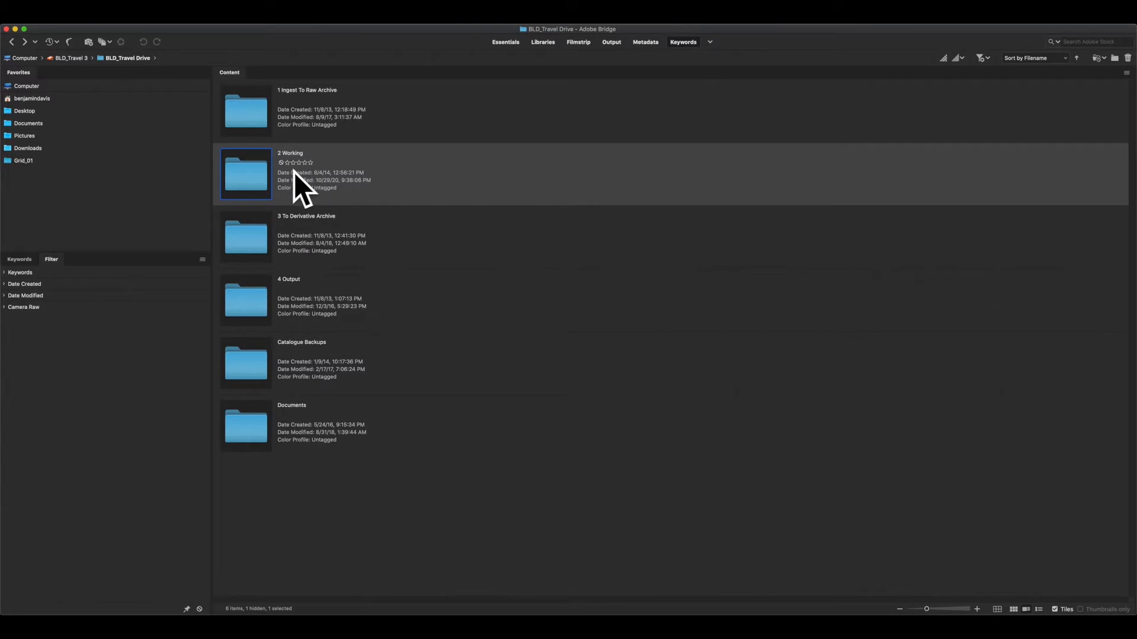
# View the contents of the 3 To Derivative Archive folder and return to BLD_Travel Drive
pyautogui.click(258, 248)
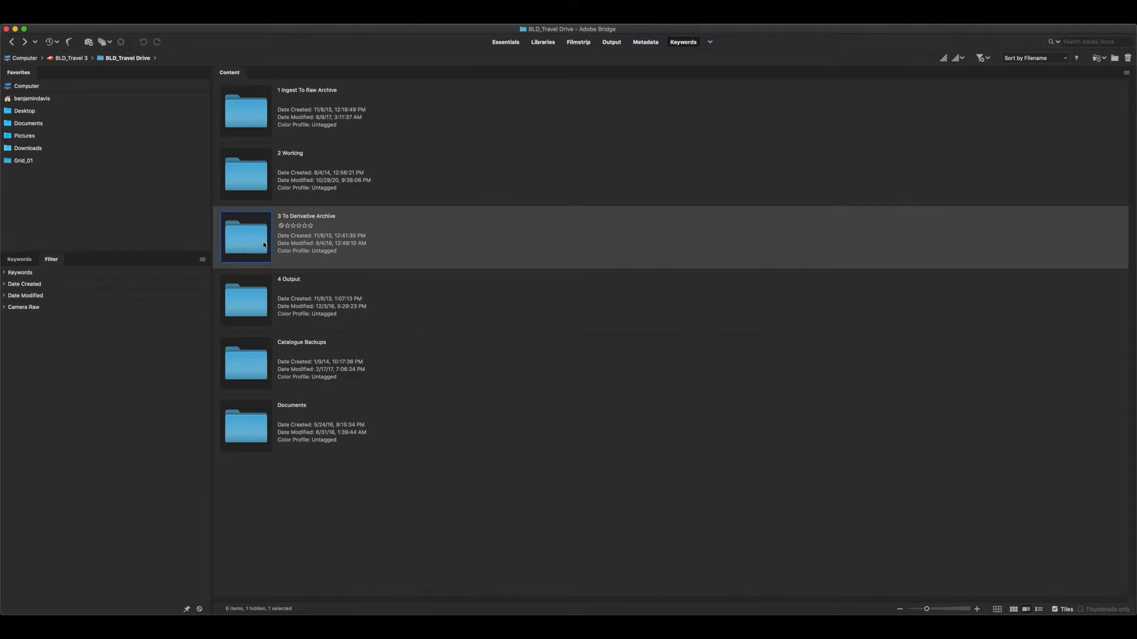
pyautogui.doubleClick(264, 245)
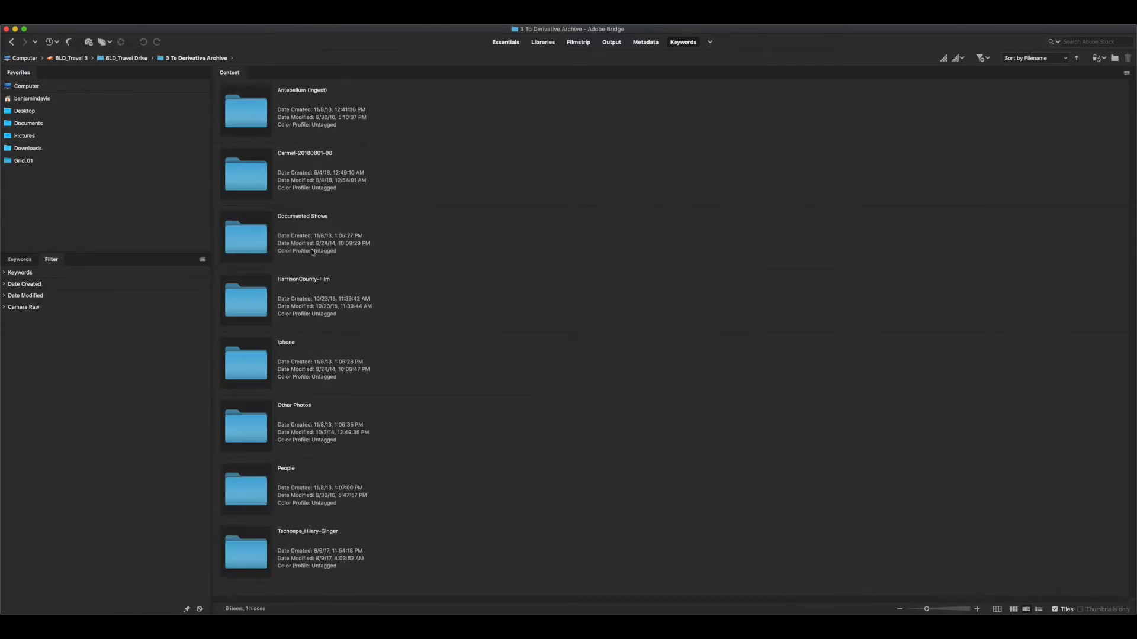
pyautogui.click(11, 42)
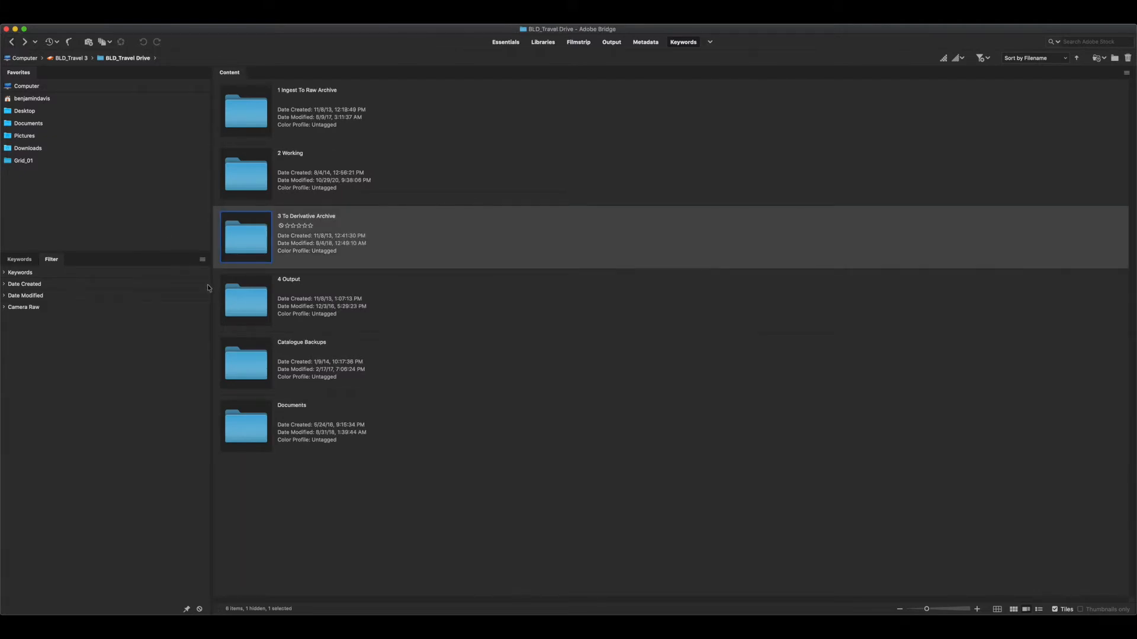
# Open the 4 Output folder, examine its print, deliver, email, lab and web subfolders, and return to BLD_Travel Drive
pyautogui.doubleClick(245, 309)
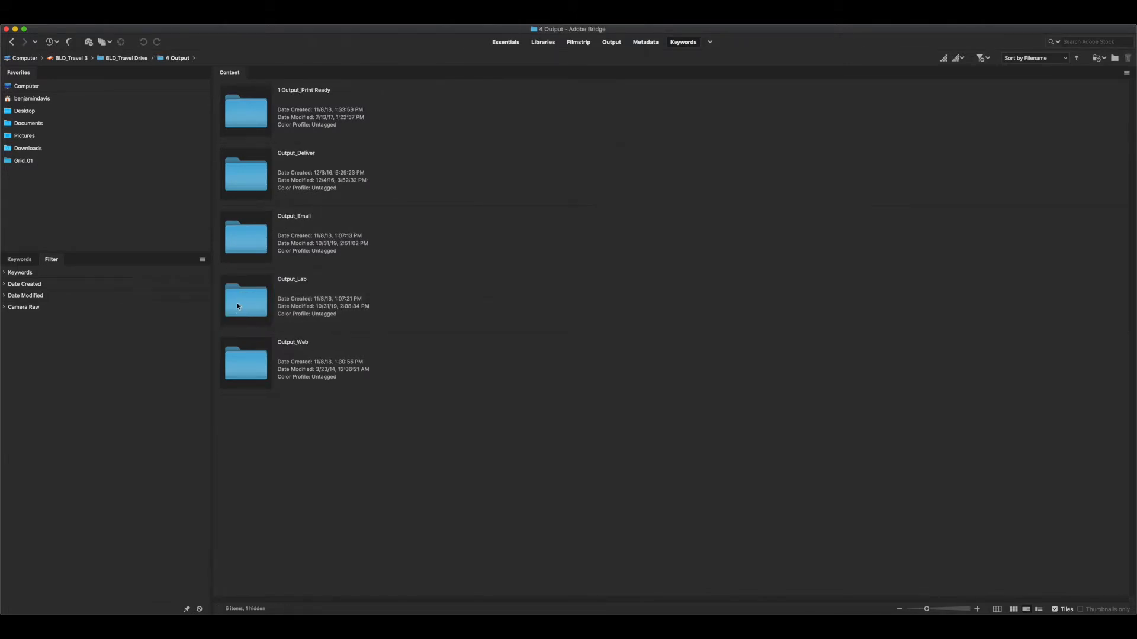
pyautogui.click(238, 305)
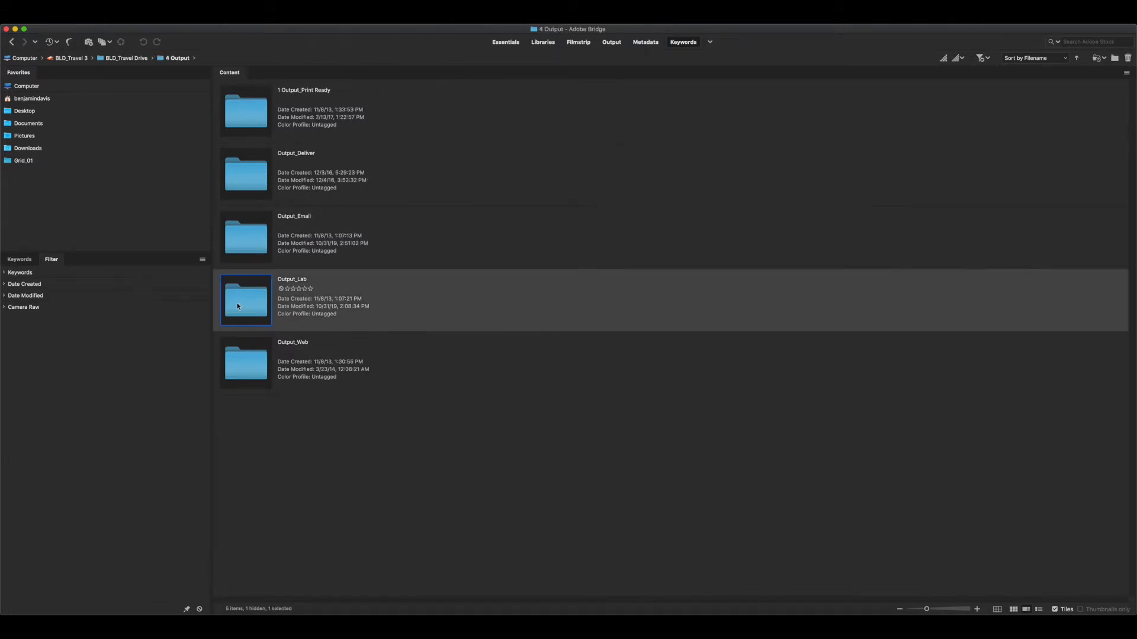
pyautogui.click(251, 237)
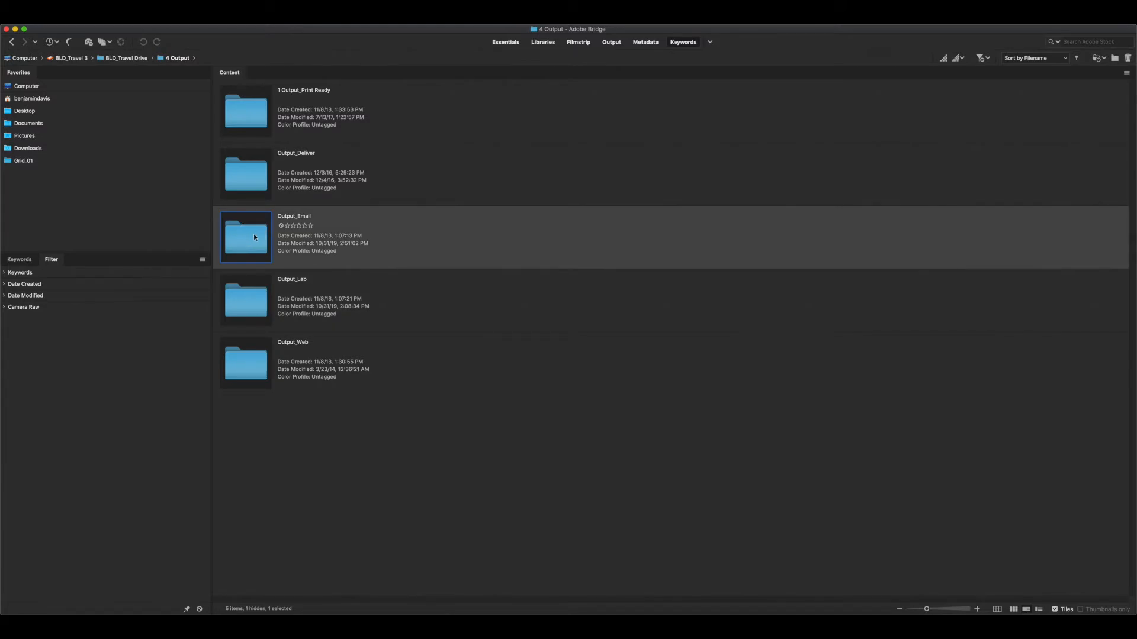
pyautogui.click(257, 301)
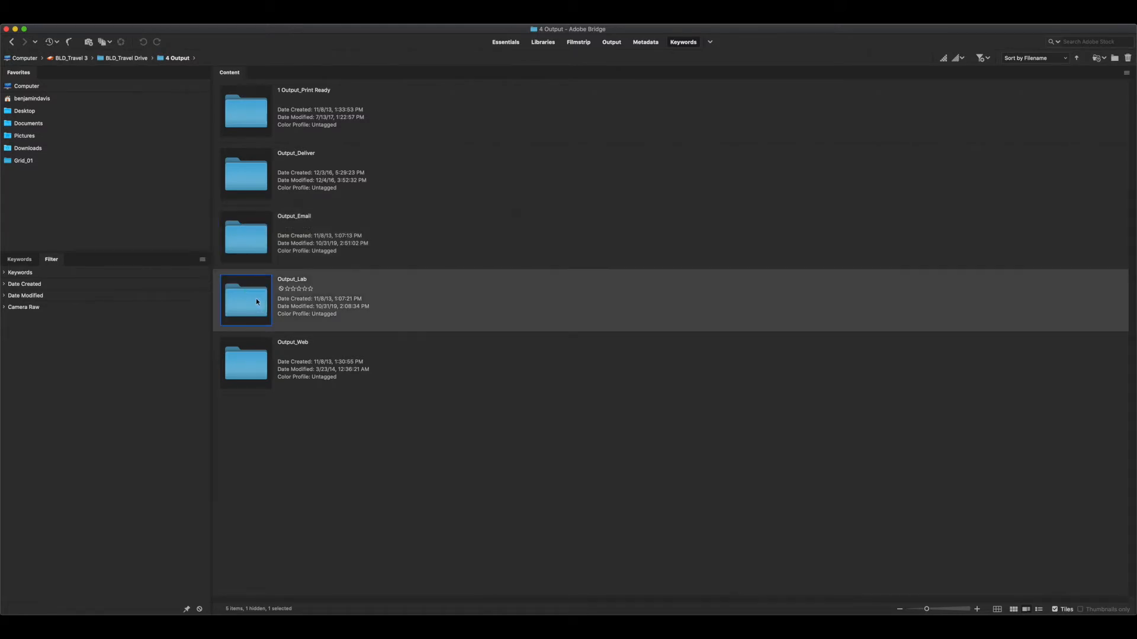
pyautogui.click(249, 359)
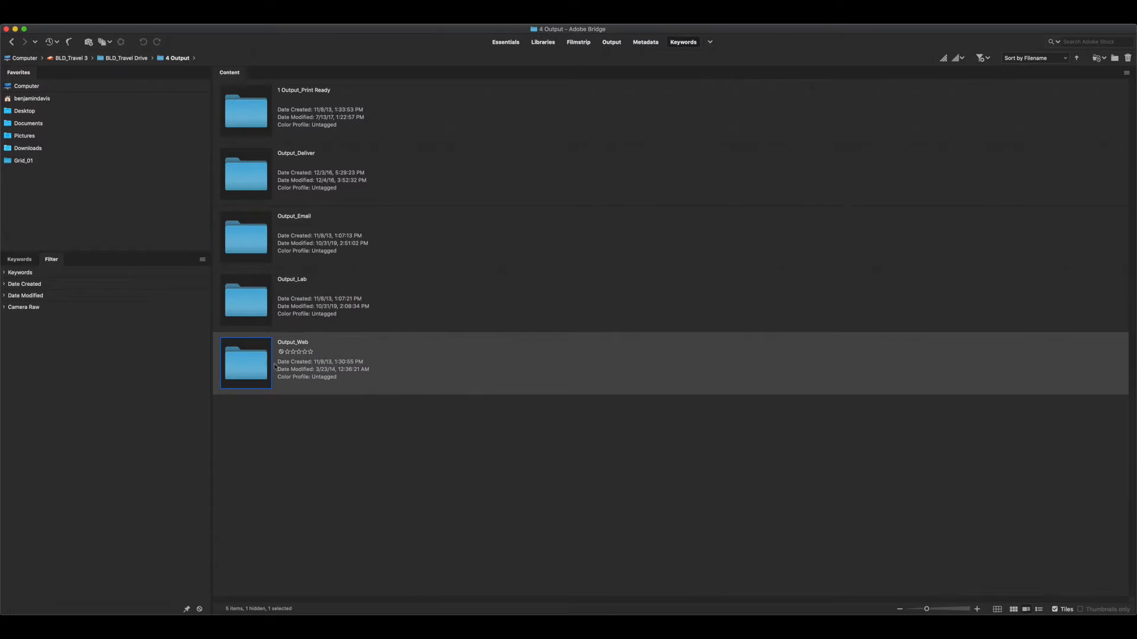
pyautogui.click(294, 351)
pyautogui.click(246, 304)
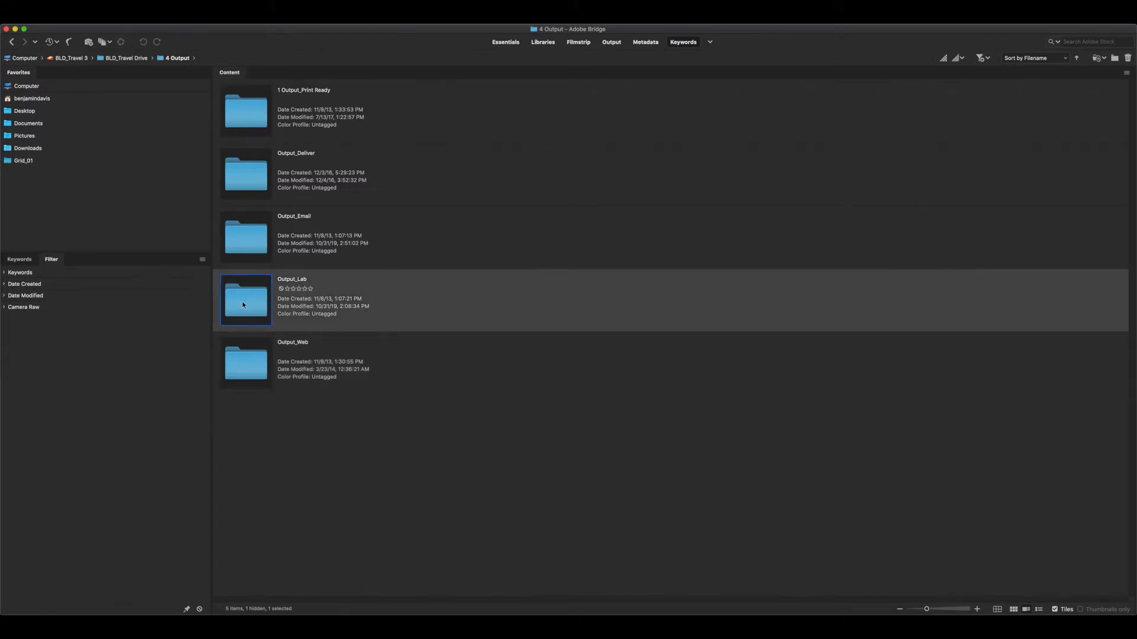
pyautogui.click(252, 239)
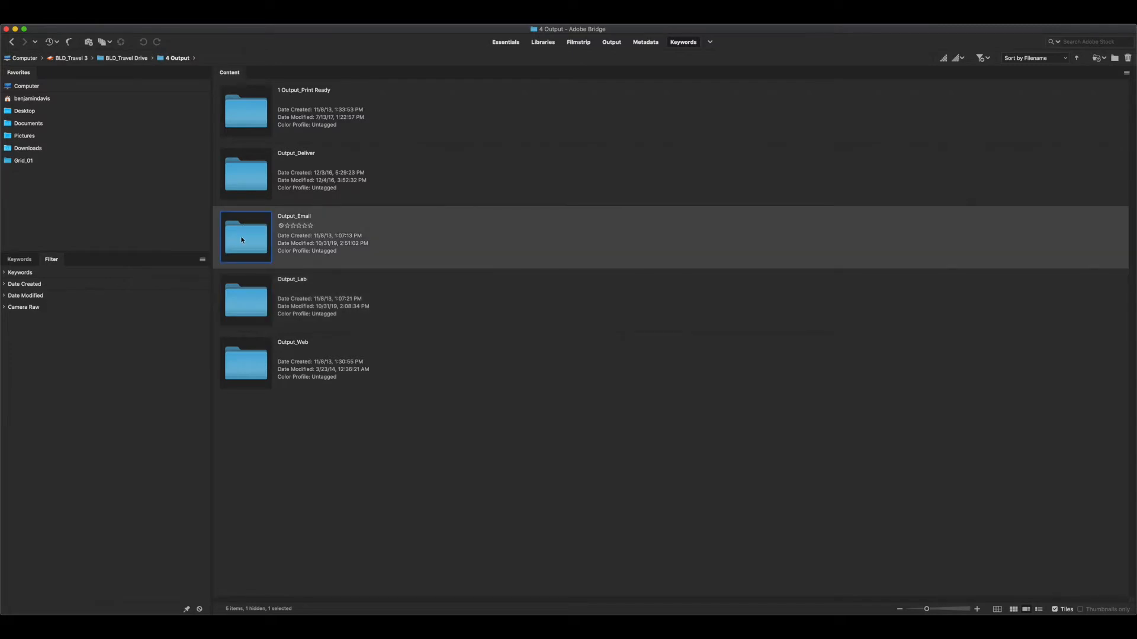
pyautogui.click(243, 116)
pyautogui.click(244, 169)
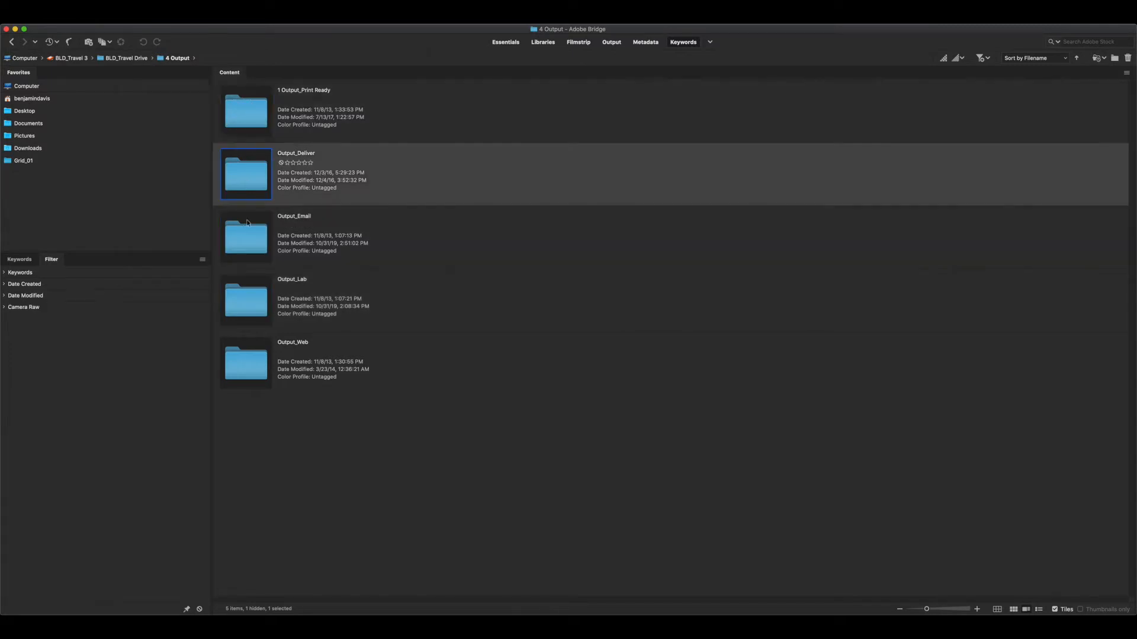
pyautogui.click(246, 231)
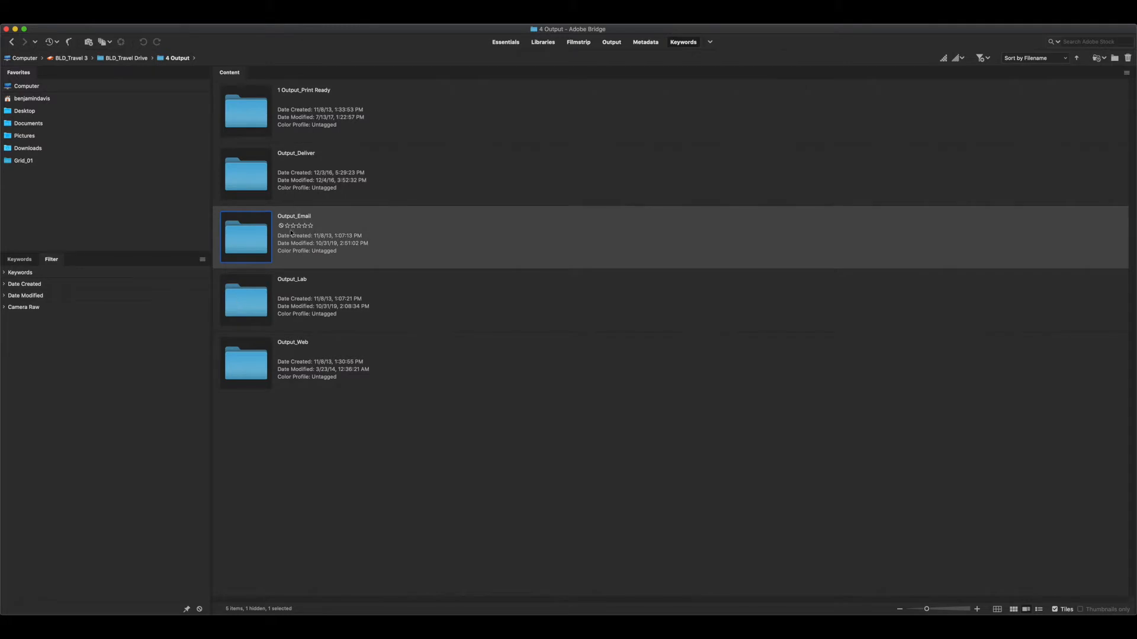
pyautogui.click(11, 42)
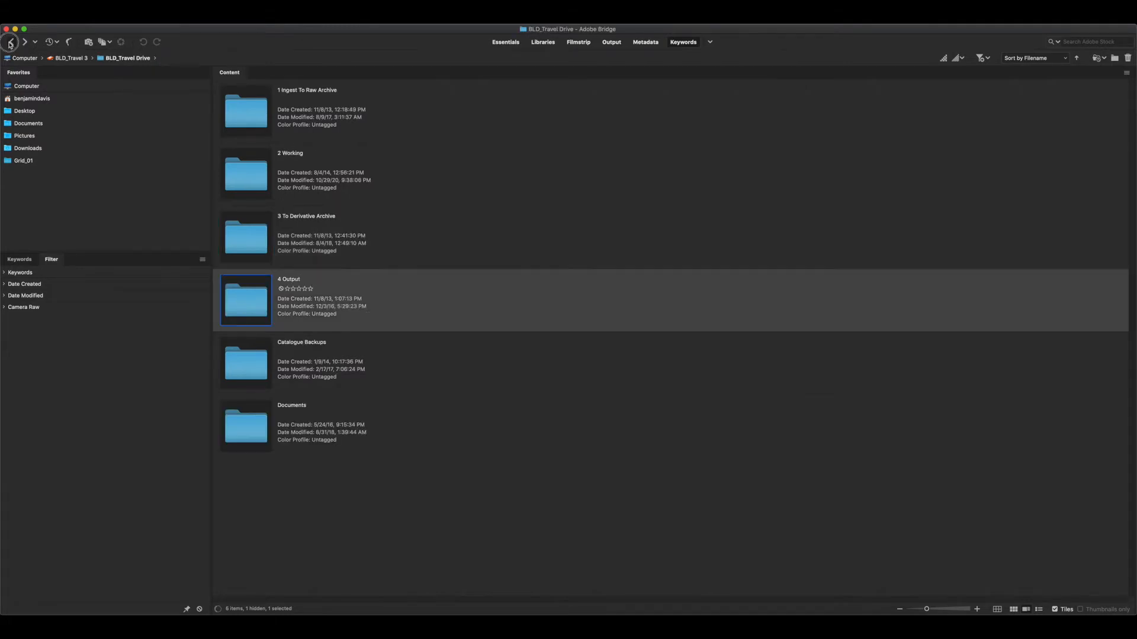
# Create a new folder at the root of the BLD_Travel 3 drive, named with the owner's last and first name joined by a hyphen
pyautogui.click(10, 42)
pyautogui.click(289, 194)
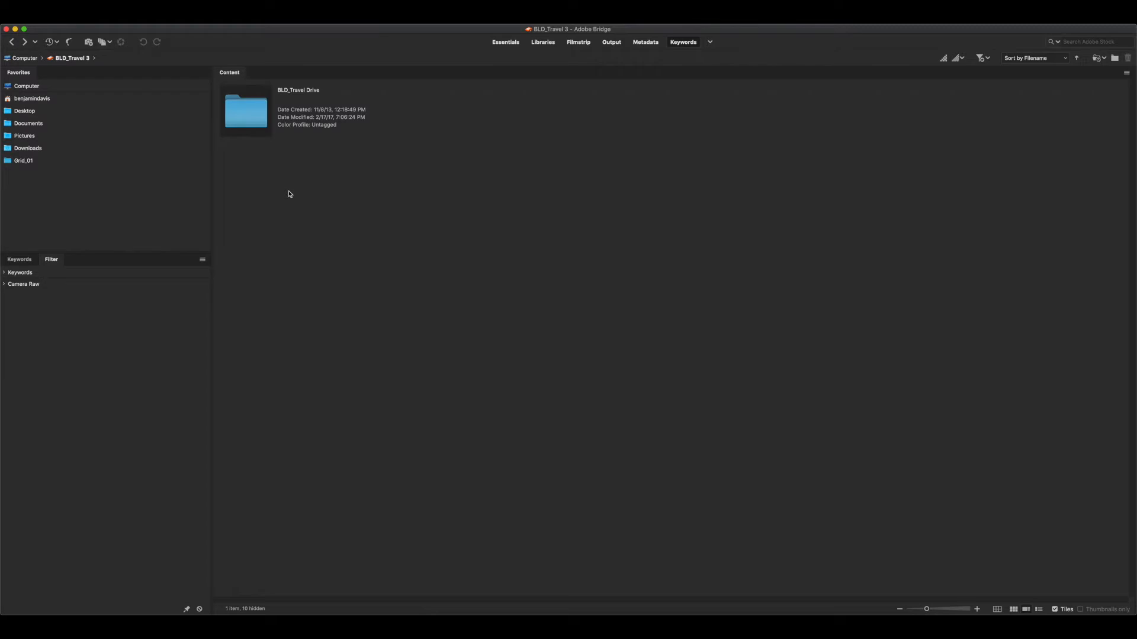
pyautogui.press('super+shift+n')
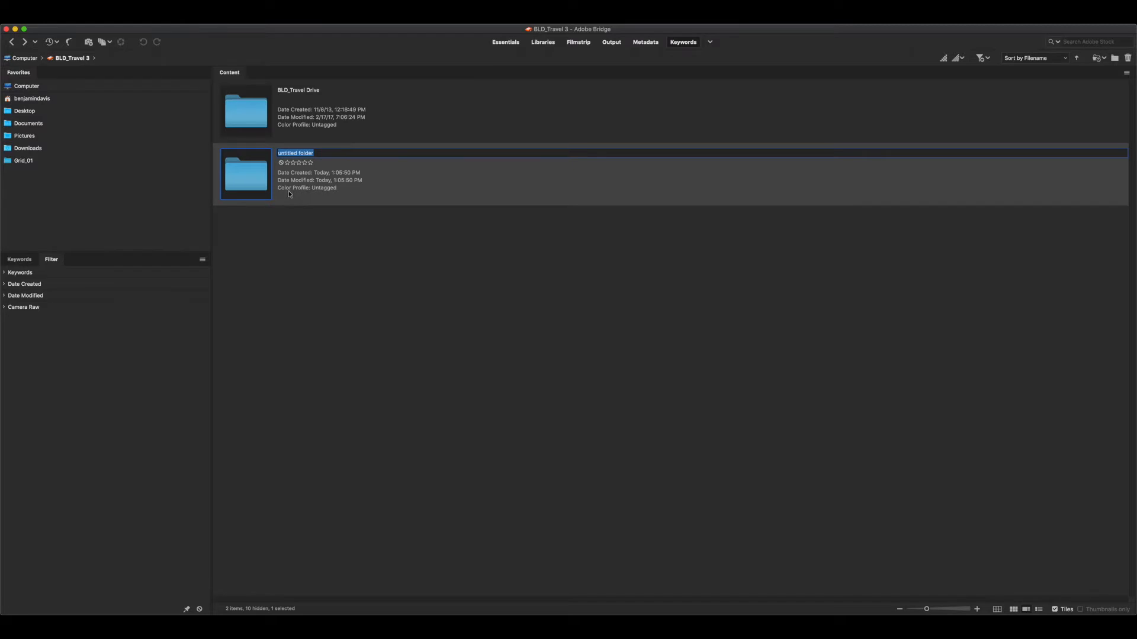
pyautogui.write('Davis-Ben')
pyautogui.press('Return')
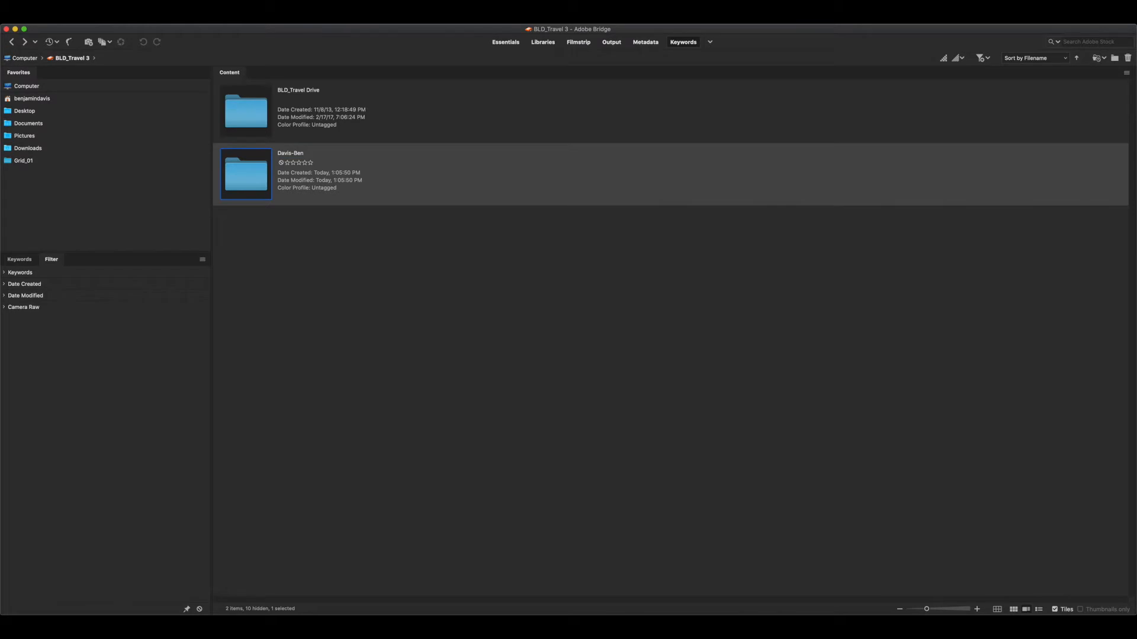
# Open the new owner-named folder and create a subfolder named 01_Capture in it
pyautogui.doubleClick(253, 183)
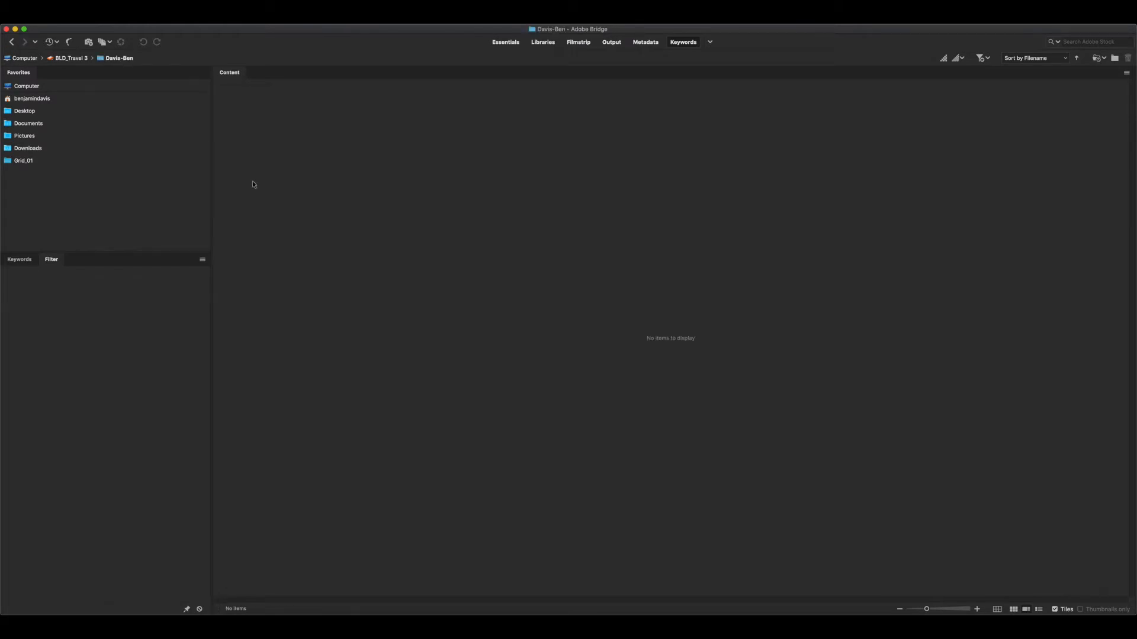
pyautogui.press('super+shift+n')
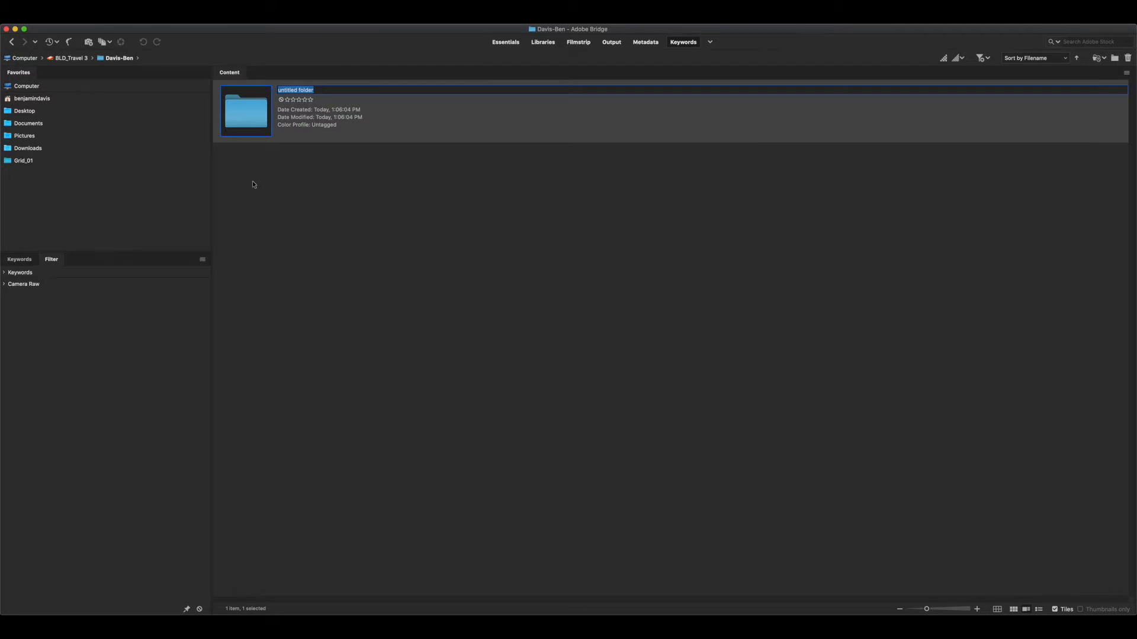
pyautogui.write('01_Capture')
pyautogui.press('Return')
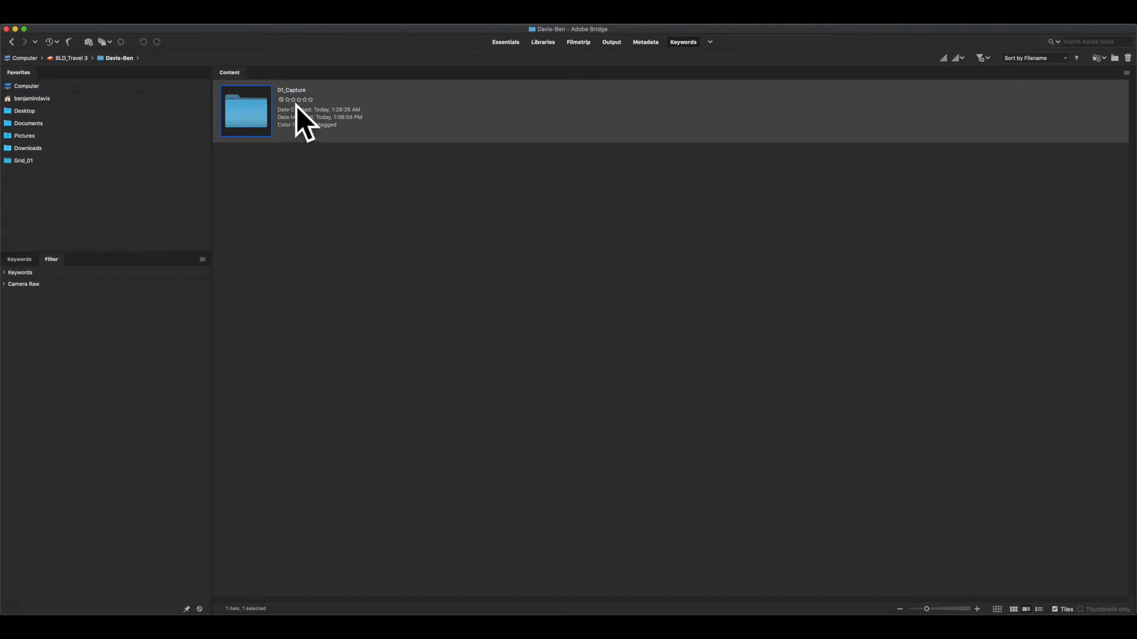
# Create a second folder named 02_Working alongside 01_Capture
pyautogui.click(291, 173)
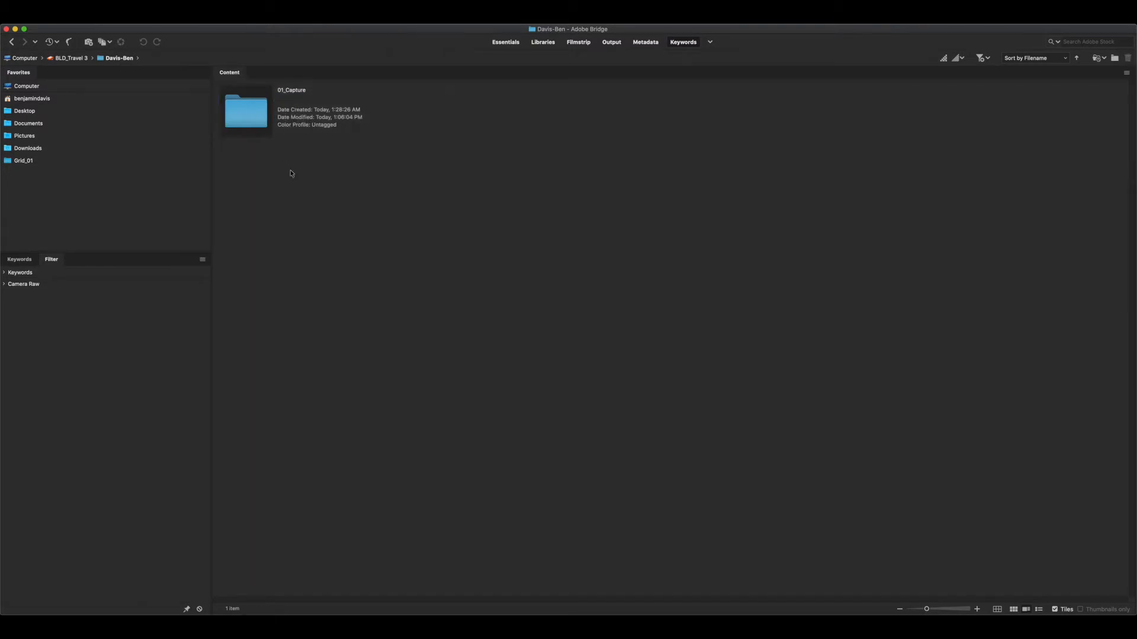
pyautogui.press('super+shift+n')
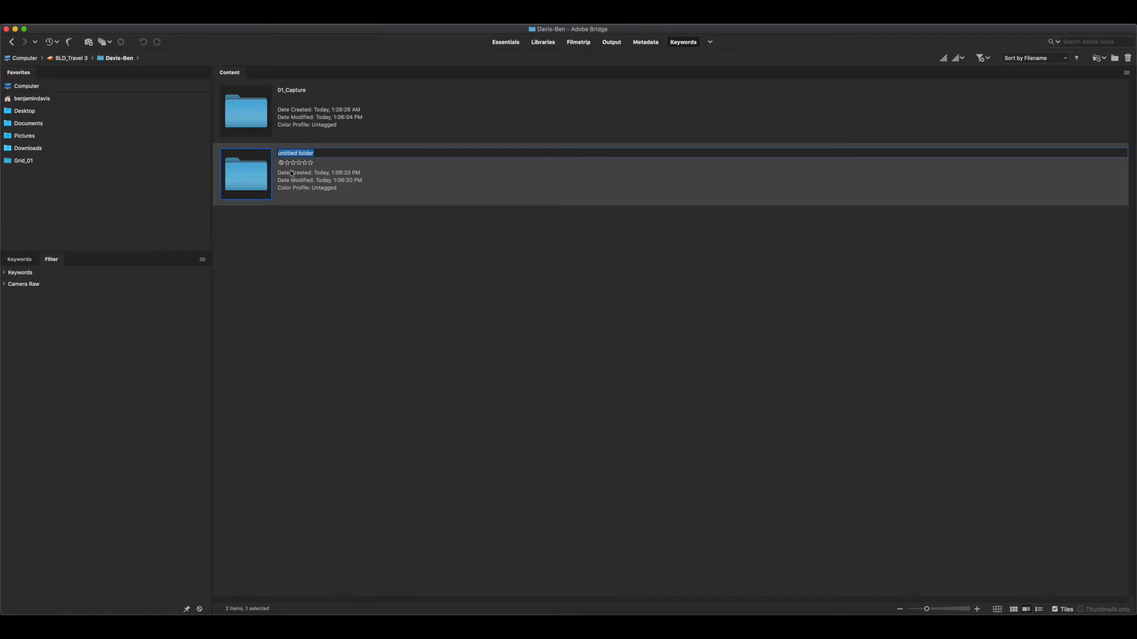
pyautogui.write('02_Working')
pyautogui.press('Return')
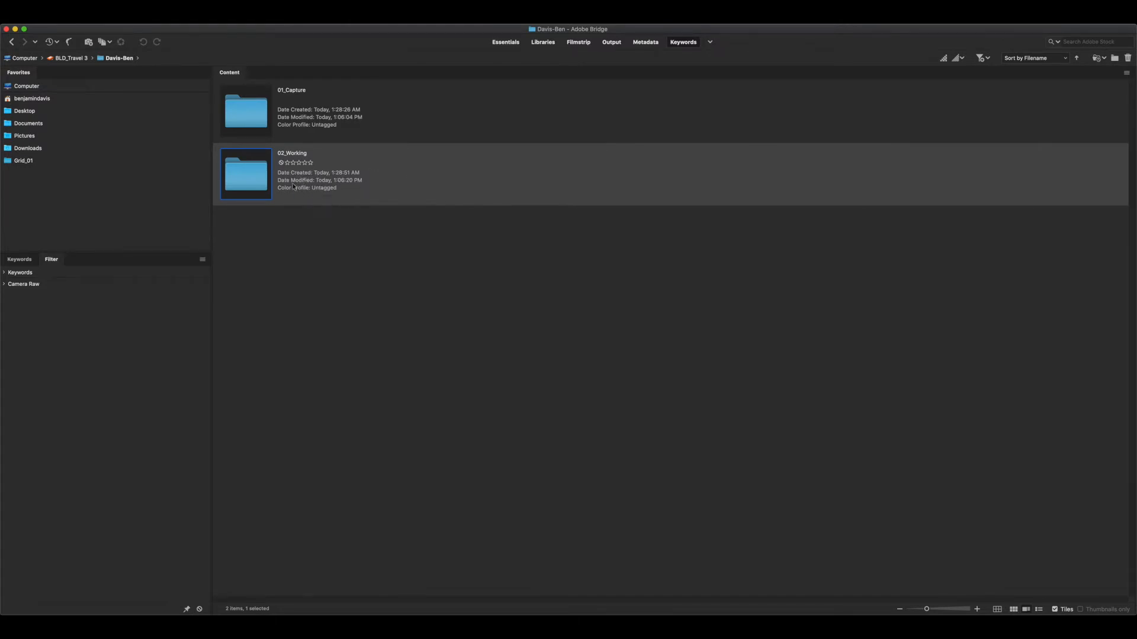
# Create a third folder named 03_Output alongside 01_Capture and 02_Working
pyautogui.click(293, 234)
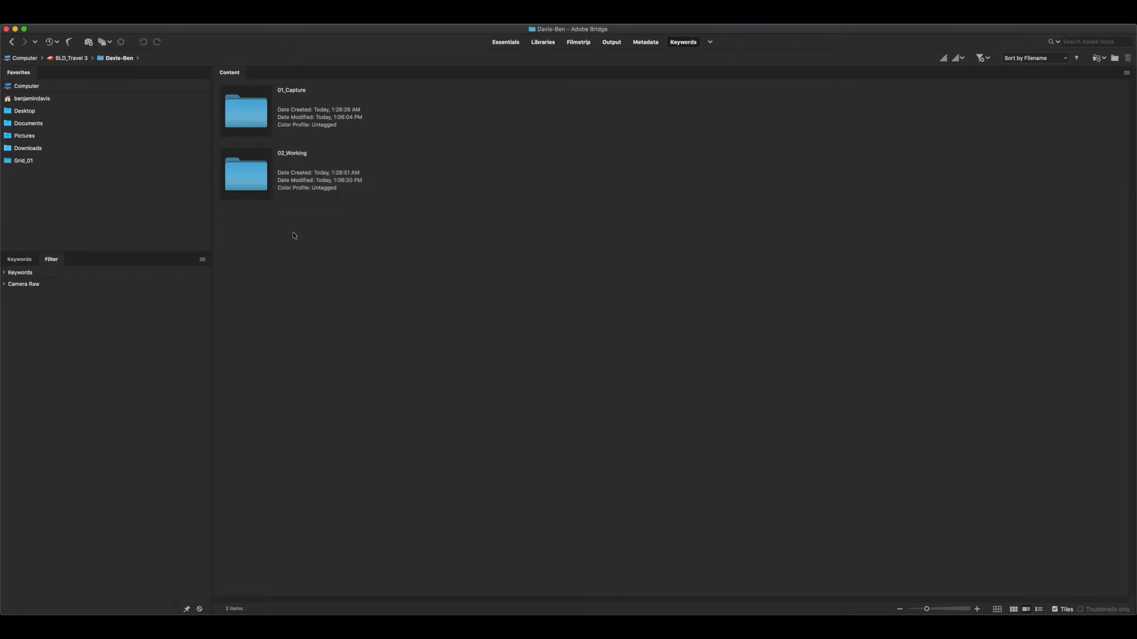
pyautogui.press('super+shift+n')
pyautogui.write('03')
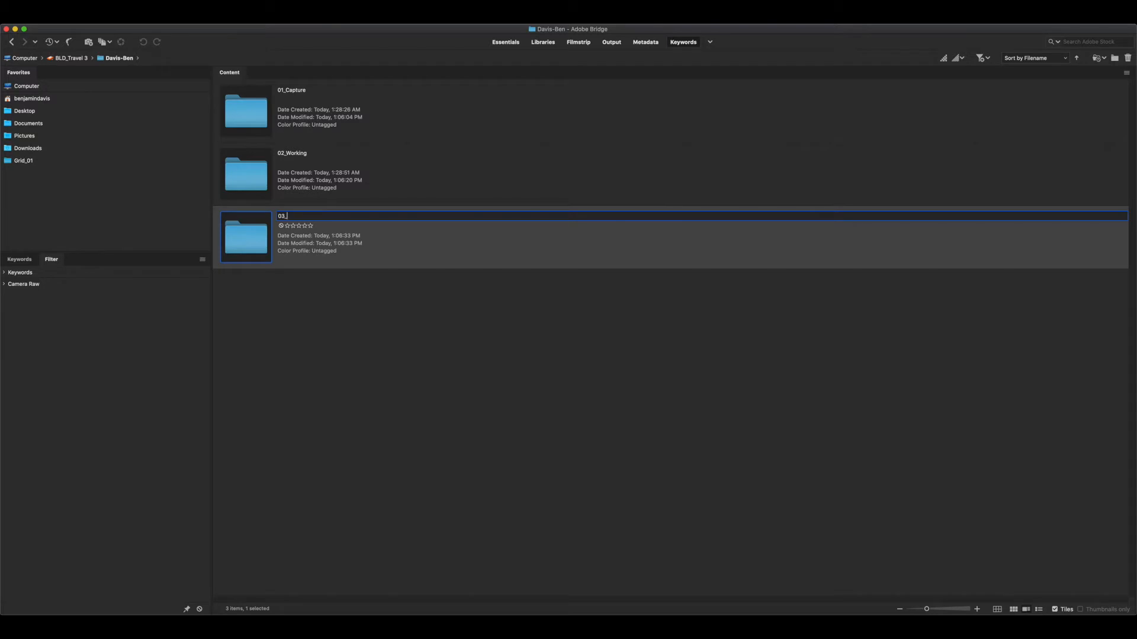
pyautogui.write('_Output')
pyautogui.press('Return')
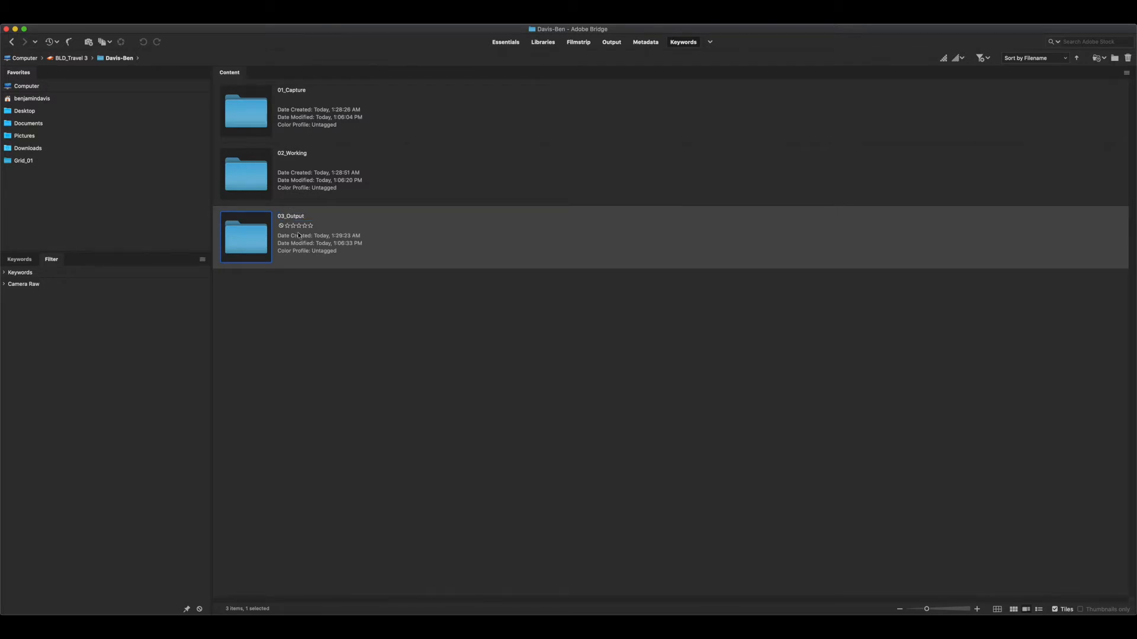
pyautogui.click(311, 175)
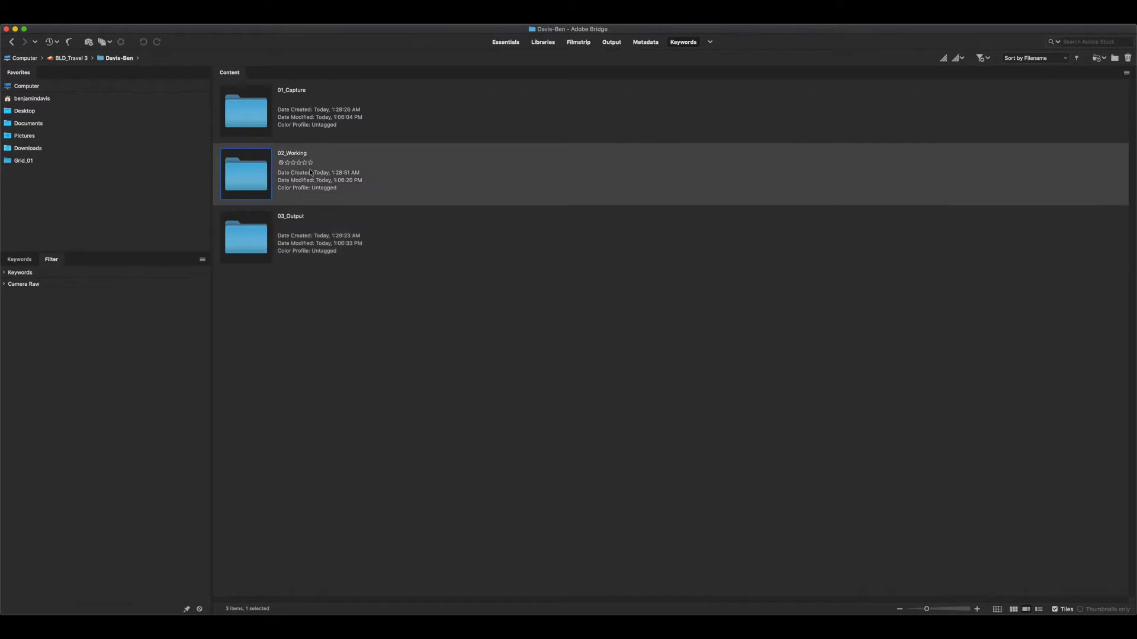
pyautogui.click(304, 229)
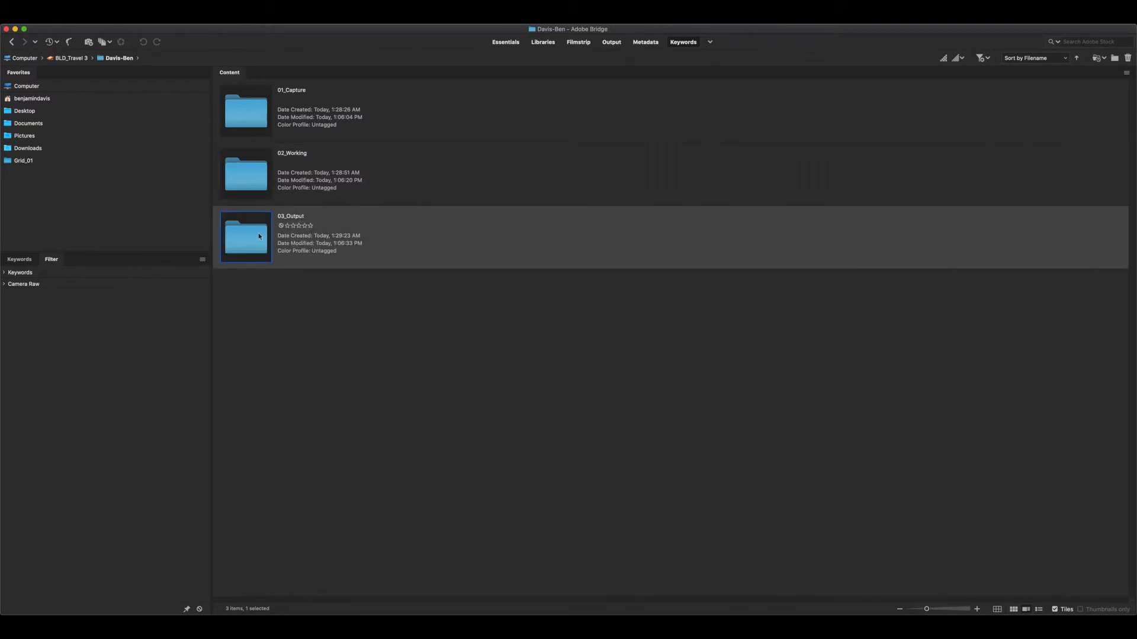
pyautogui.click(309, 99)
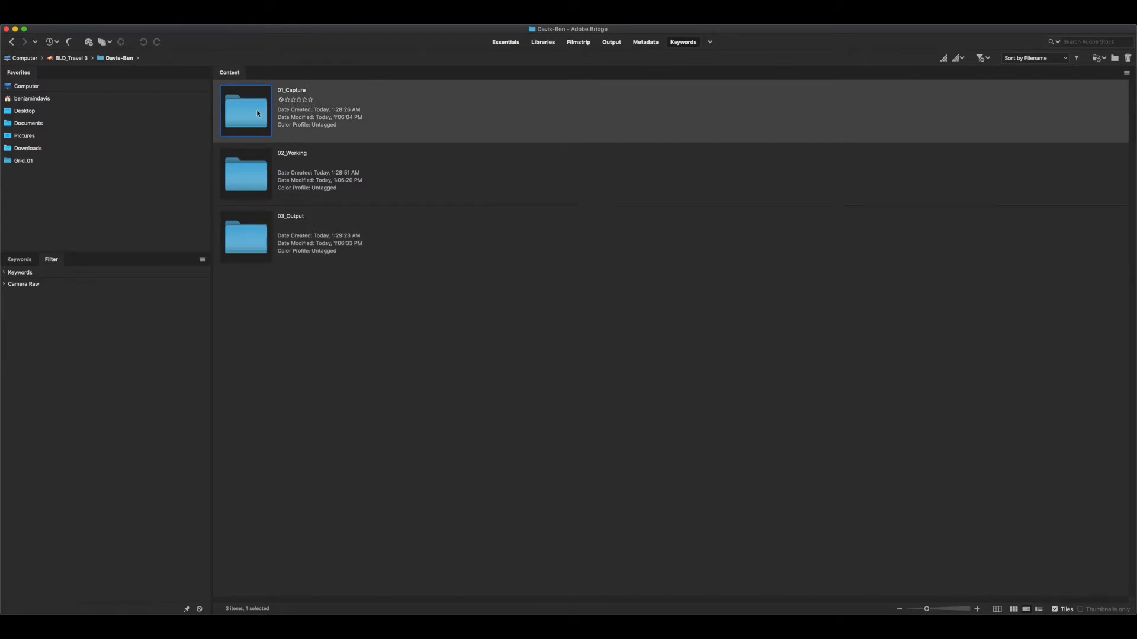
pyautogui.click(251, 184)
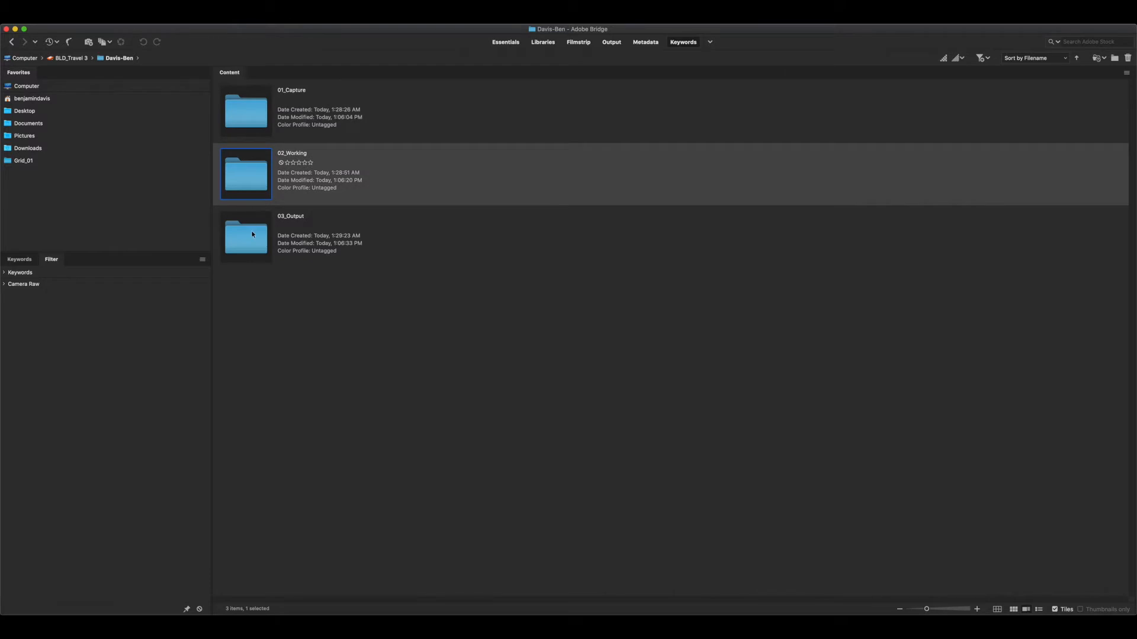
pyautogui.press('Down')
pyautogui.click(258, 118)
pyautogui.click(252, 190)
pyautogui.click(247, 247)
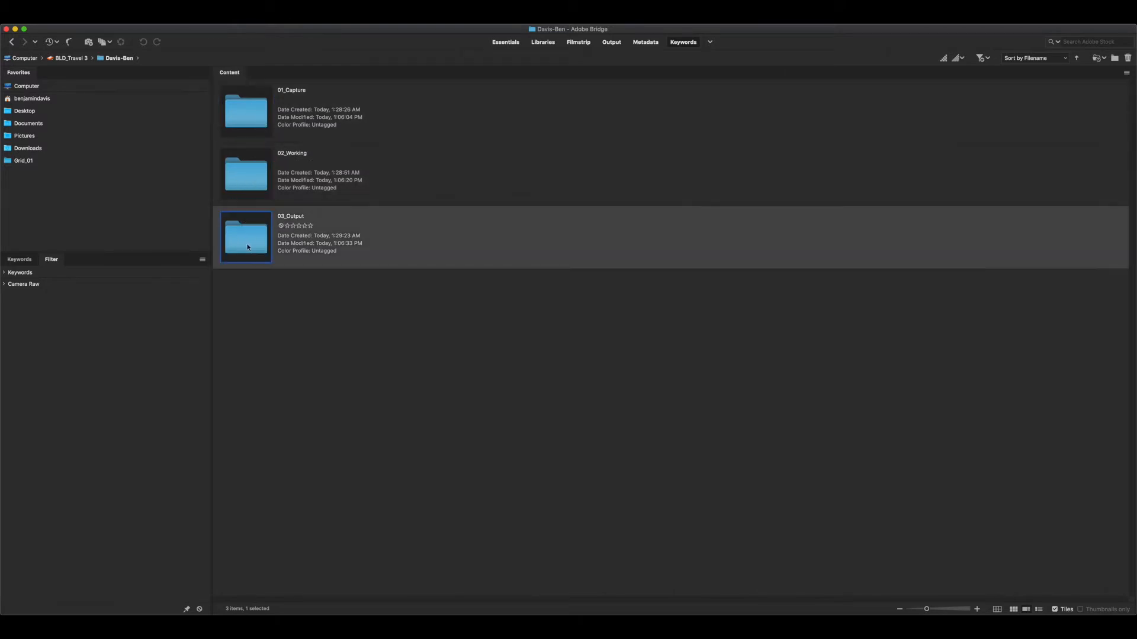
pyautogui.click(251, 183)
# Select the 01_Capture folder and start getting photos from the camera, with PHASEONE as the source device
pyautogui.click(248, 122)
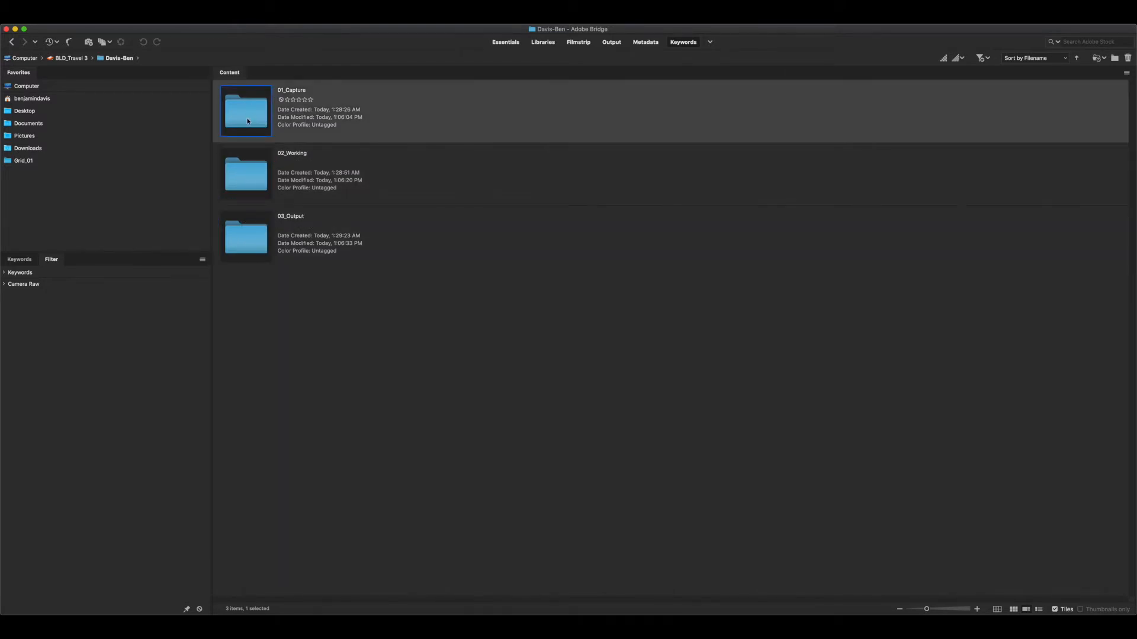
pyautogui.click(87, 43)
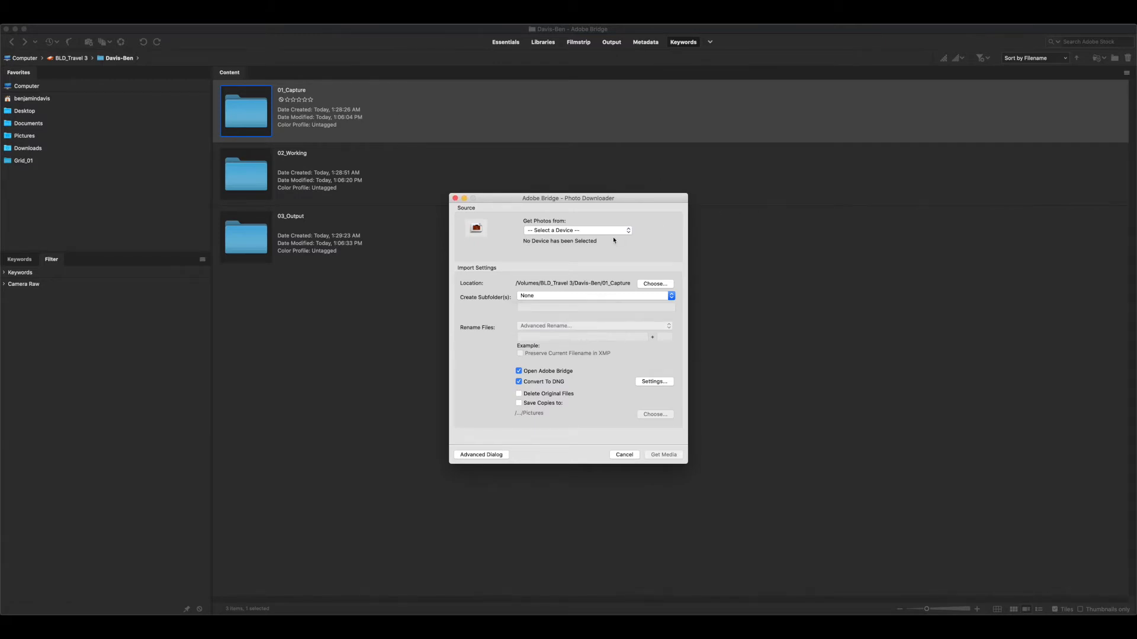
pyautogui.click(610, 230)
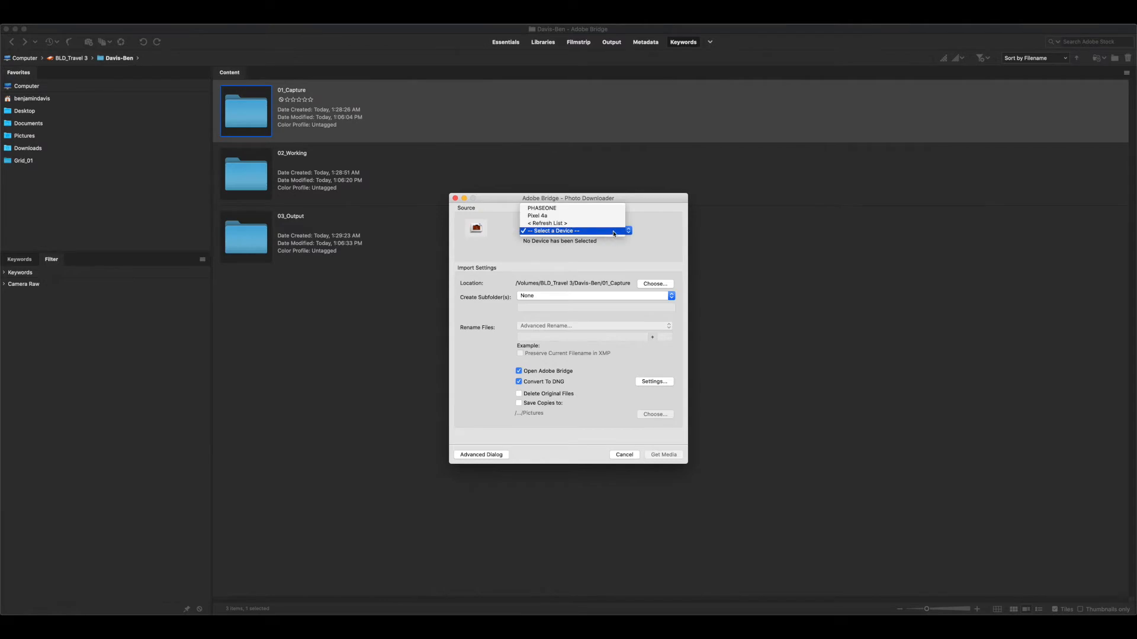
pyautogui.click(550, 209)
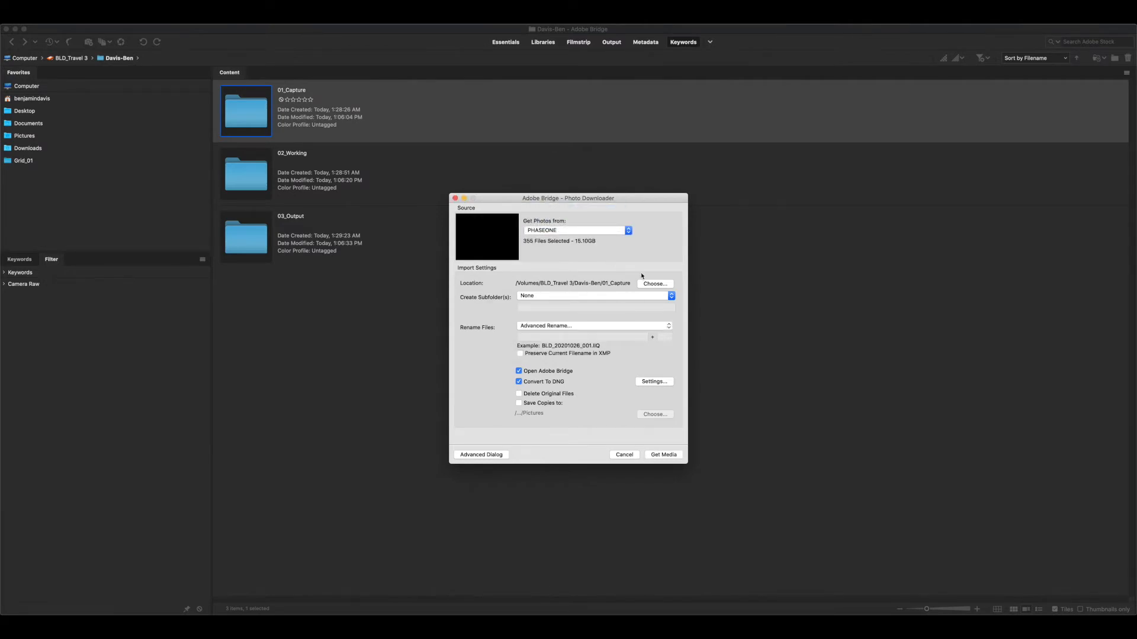
# Choose the 01_Capture folder inside the owner-named folder as the import location
pyautogui.click(654, 284)
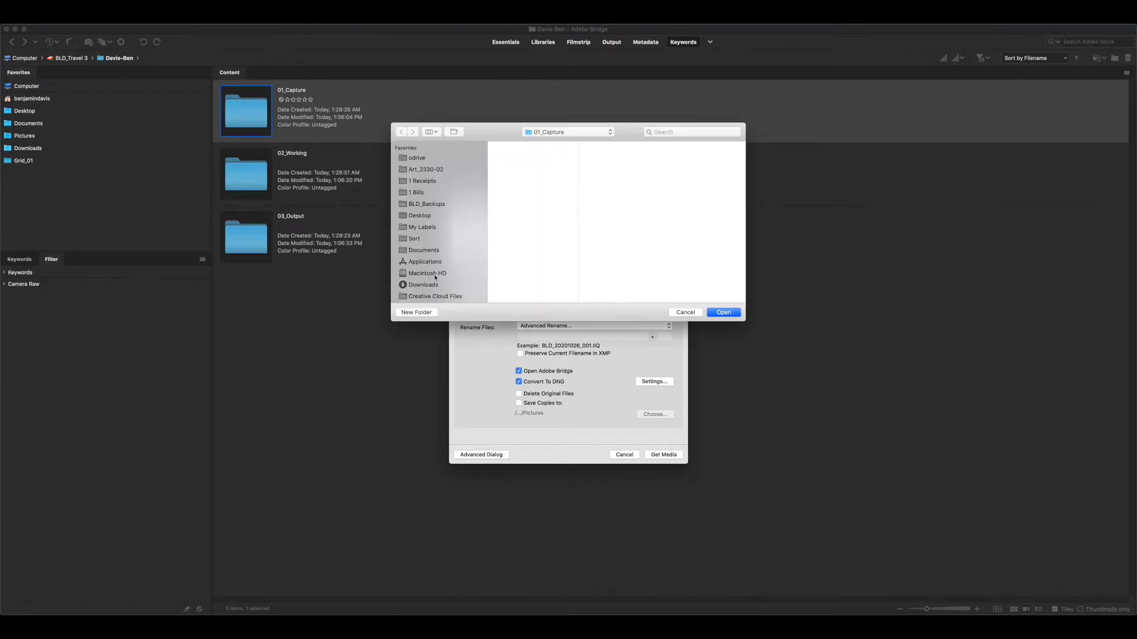
pyautogui.scroll(-3, 420, 294)
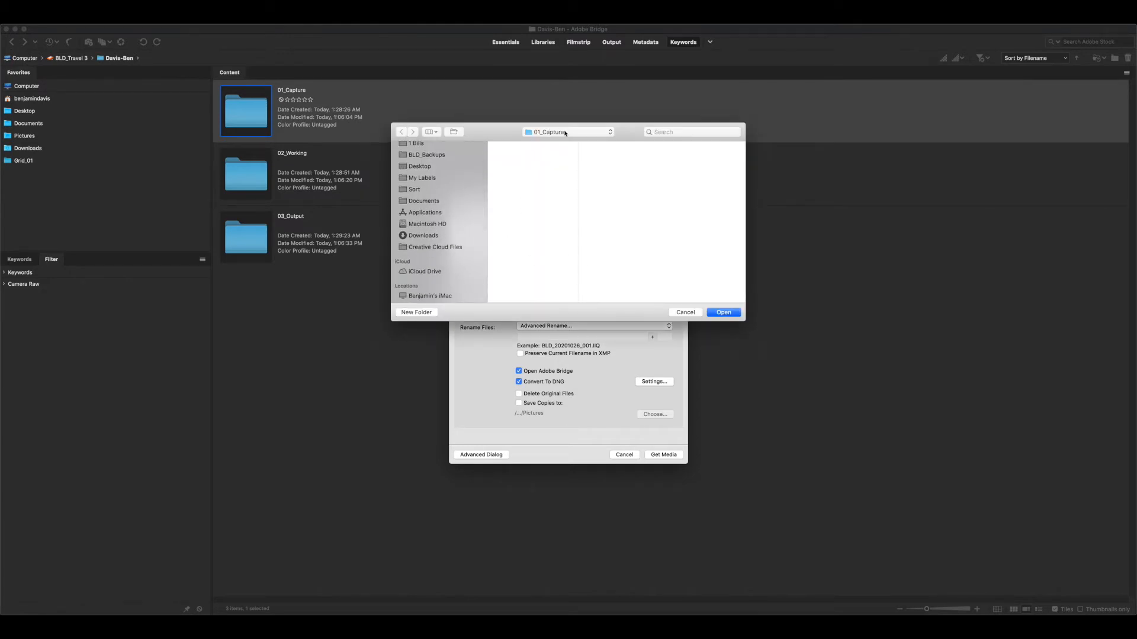
pyautogui.click(605, 131)
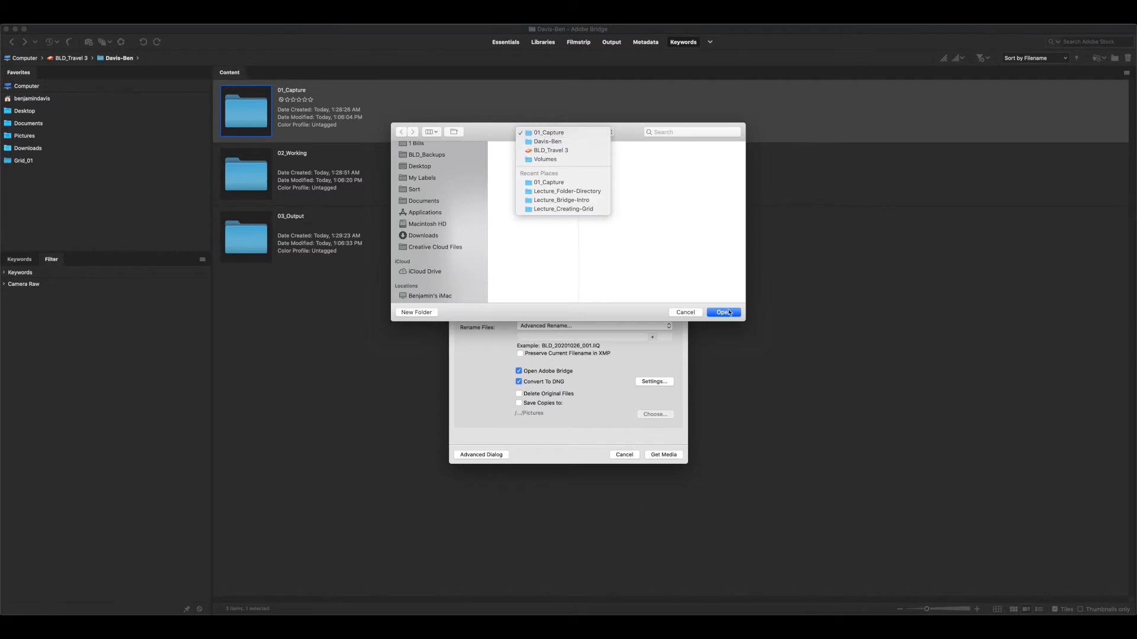
pyautogui.click(679, 249)
pyautogui.click(720, 313)
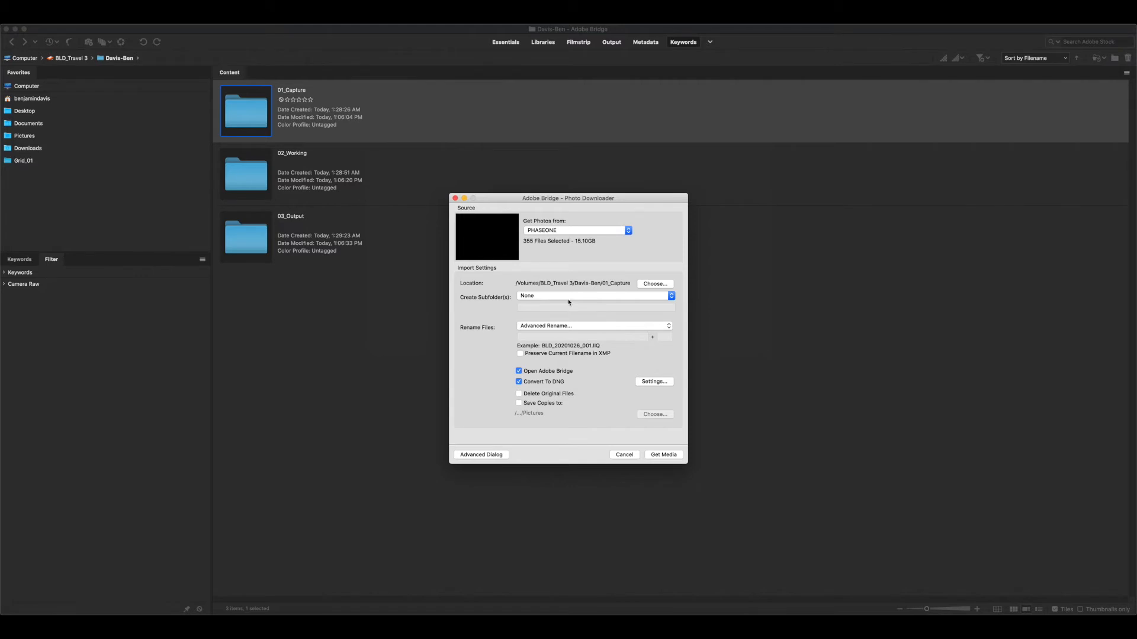
# Keep subfolders at None and confirm the Advanced Rename pattern of BLD_, date created as YYYYMMDD, an underscore and a three-digit sequence number starting at 1
pyautogui.click(567, 298)
pyautogui.click(563, 297)
pyautogui.click(556, 327)
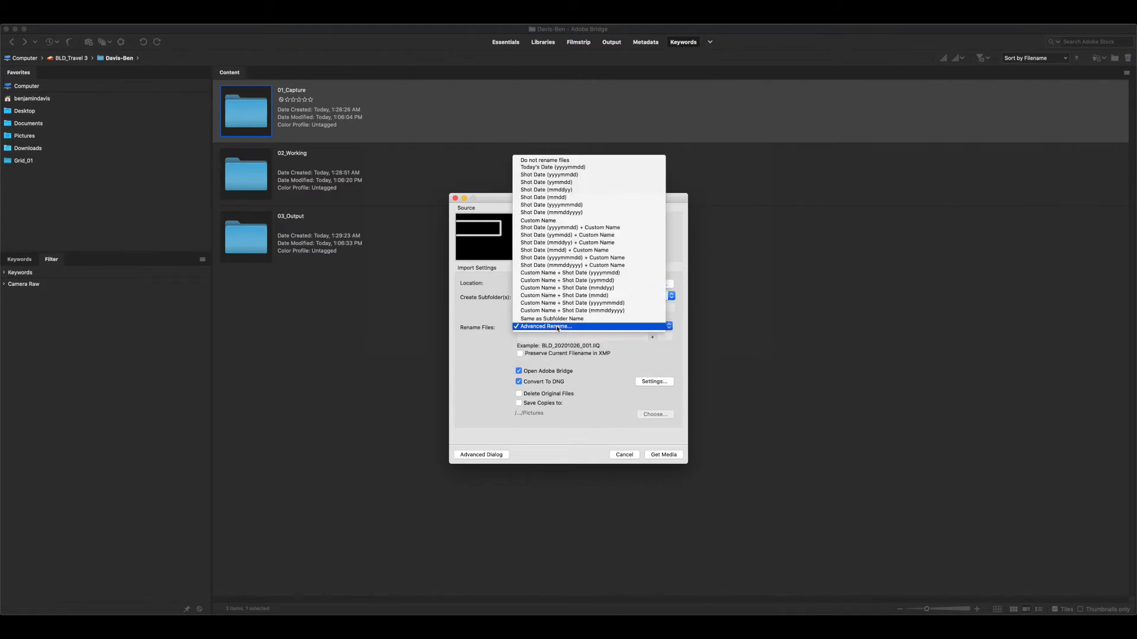
pyautogui.click(557, 327)
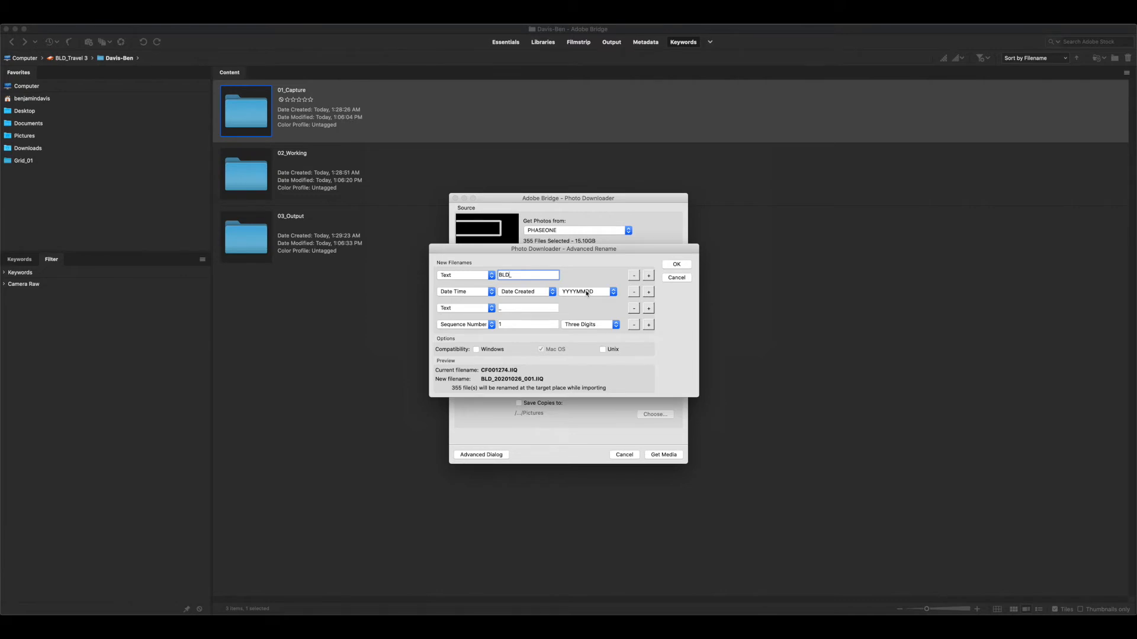
pyautogui.press('Return')
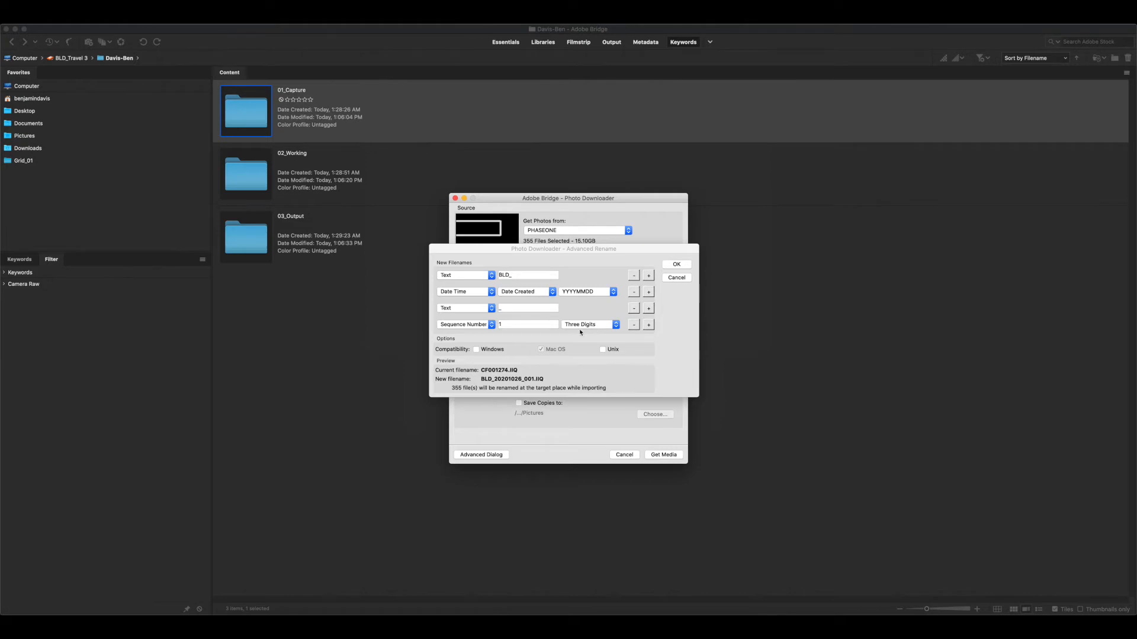
pyautogui.click(685, 267)
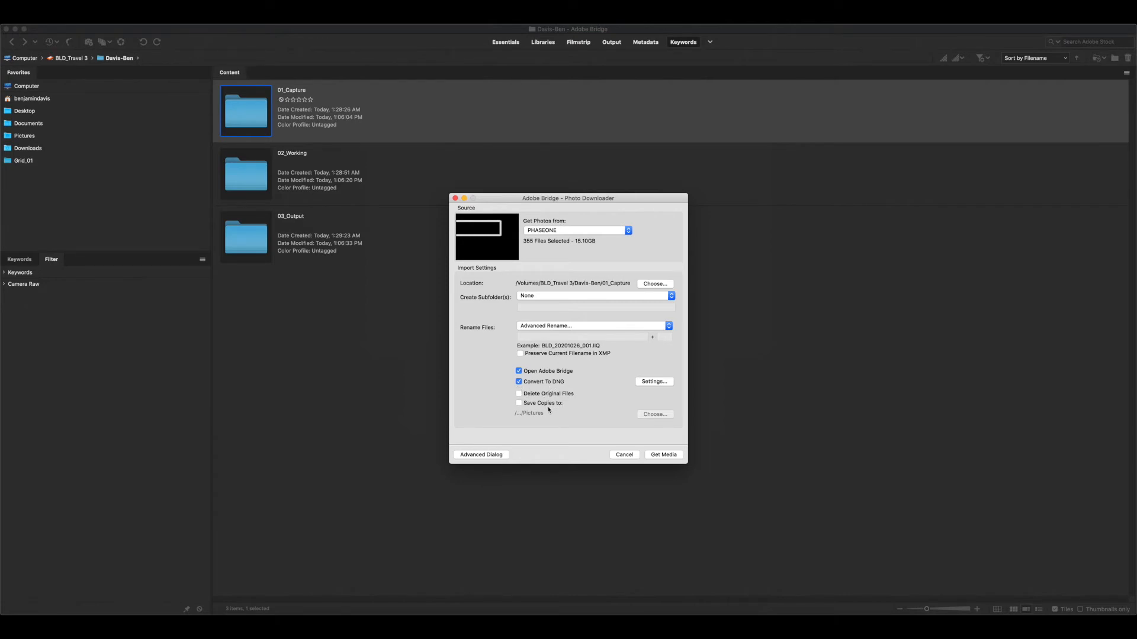
# Import the media from PHASEONE with DNG conversion and stop the transfer after about ten files
pyautogui.click(669, 457)
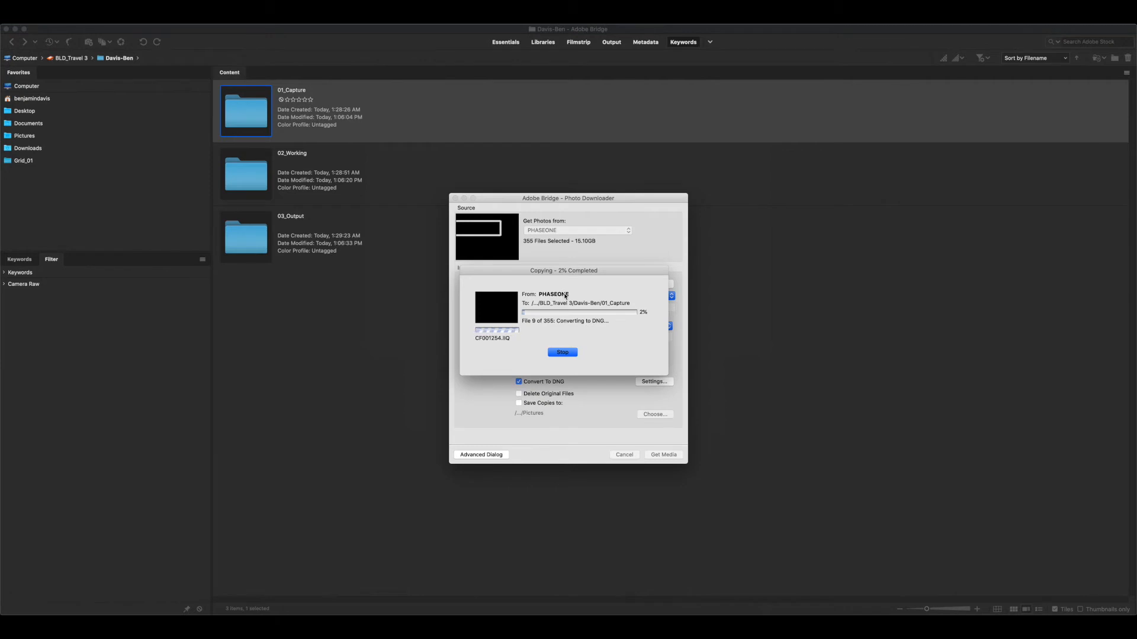
pyautogui.click(572, 353)
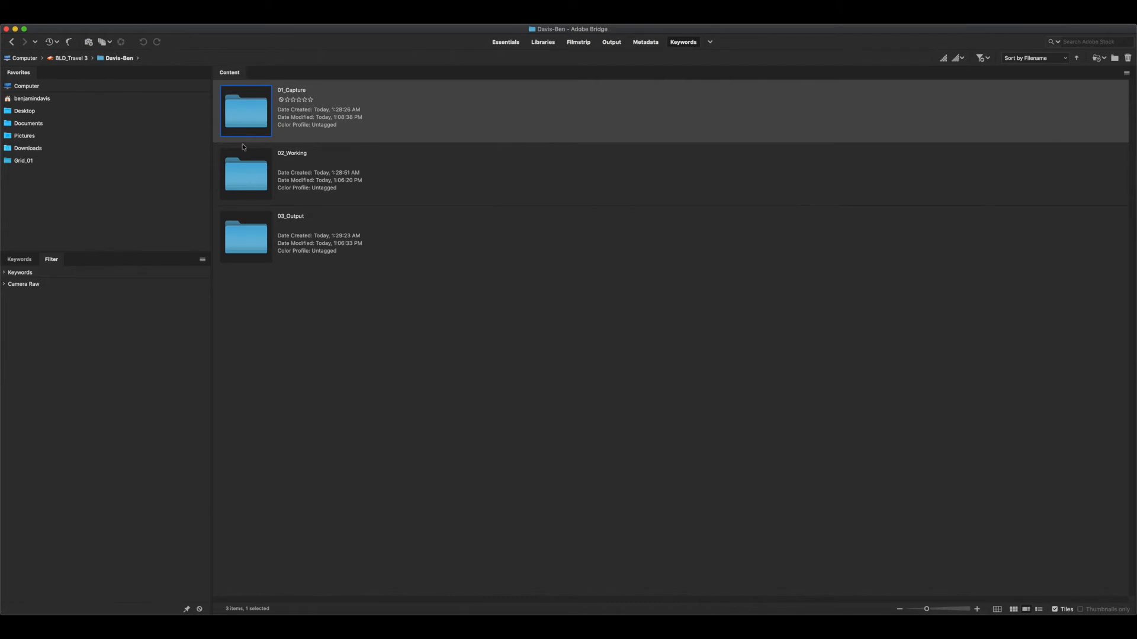
# Open the 01_Capture folder and examine the imported DNG files, their renamed filenames and creation dates
pyautogui.doubleClick(242, 118)
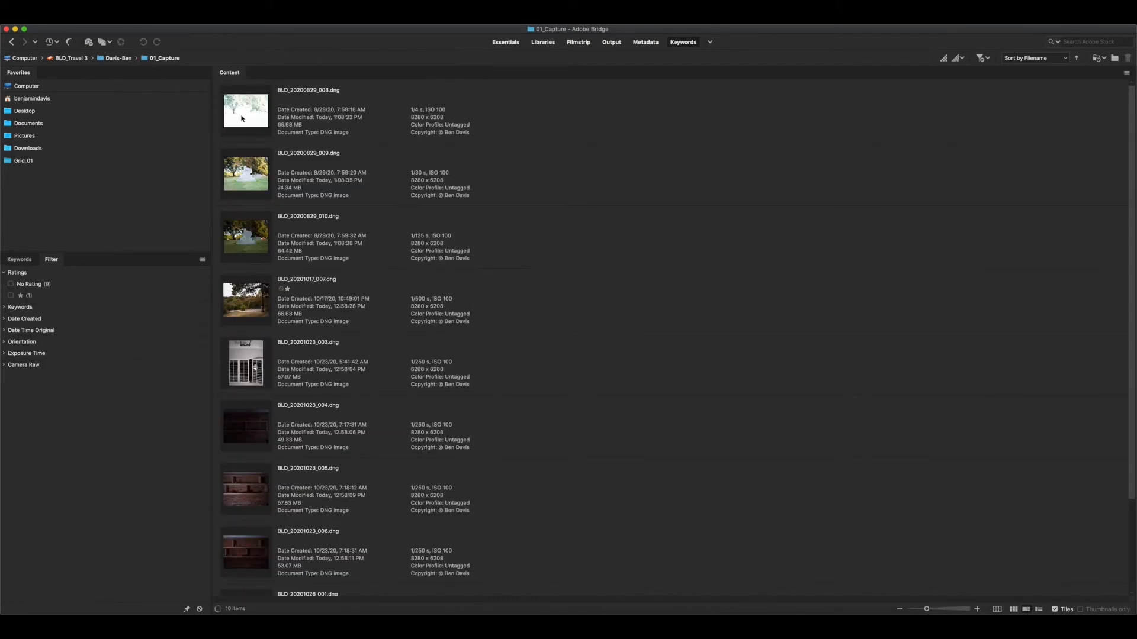
pyautogui.scroll(-3, 360, 275)
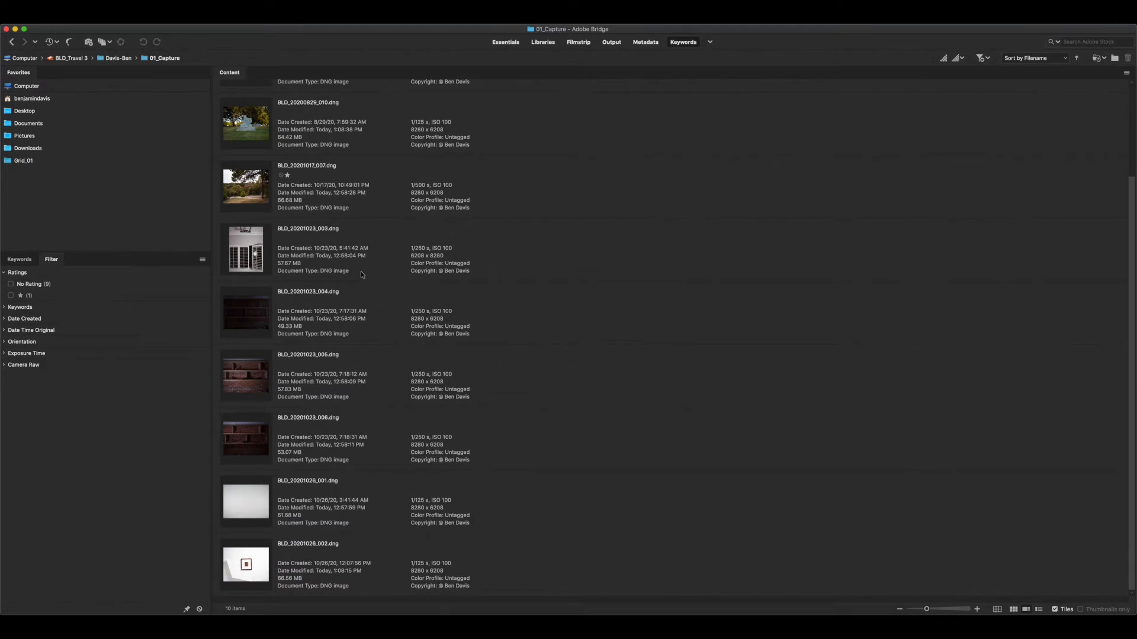
pyautogui.scroll(3, 360, 274)
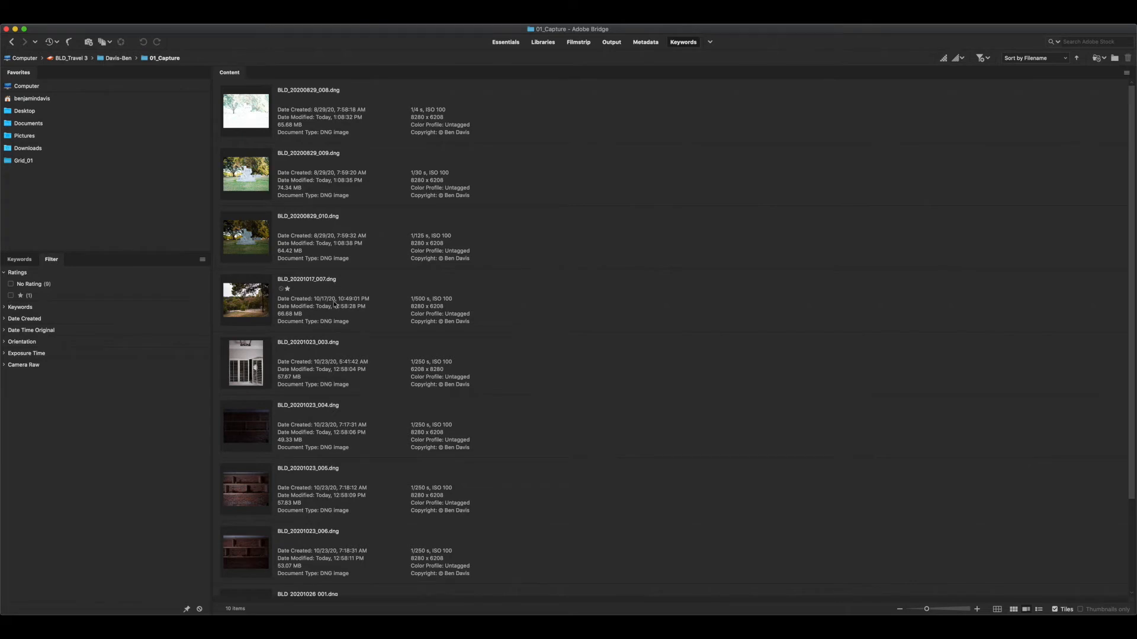
pyautogui.scroll(-3, 334, 304)
pyautogui.scroll(3, 335, 303)
pyautogui.scroll(-3, 335, 304)
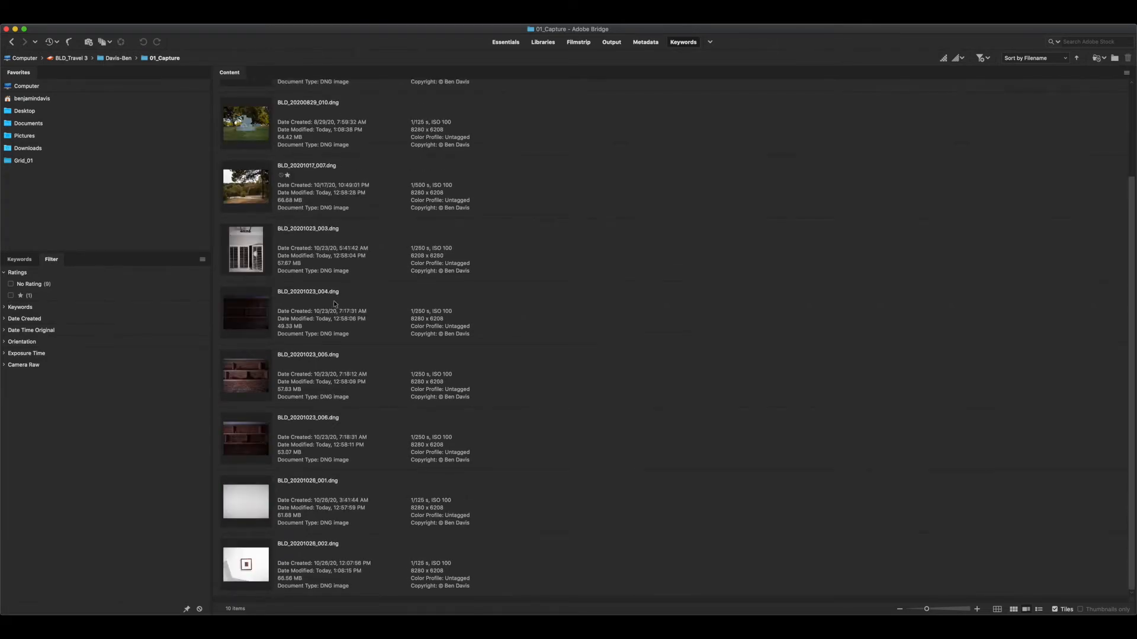
pyautogui.scroll(3, 334, 304)
pyautogui.scroll(-3, 335, 304)
pyautogui.scroll(3, 334, 304)
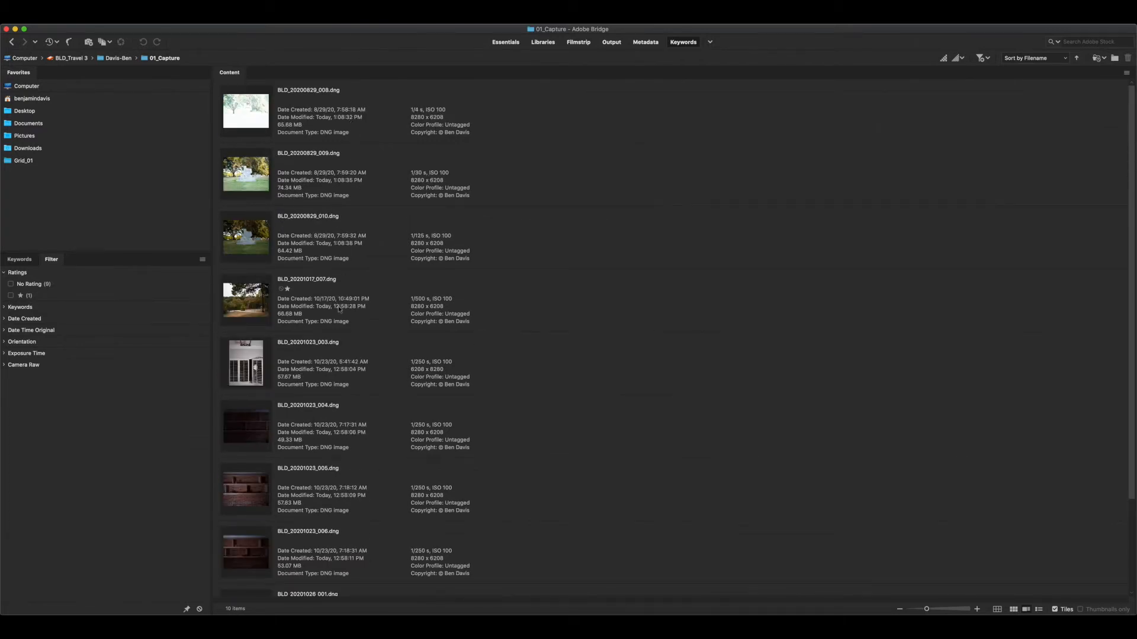
pyautogui.click(374, 217)
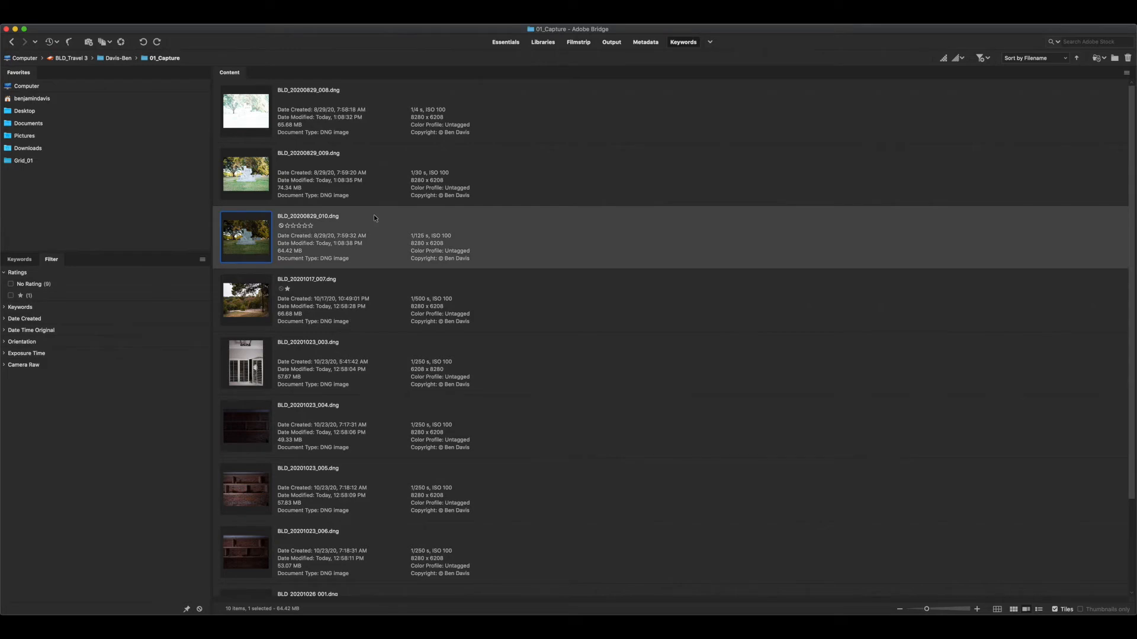
pyautogui.click(377, 178)
pyautogui.click(373, 128)
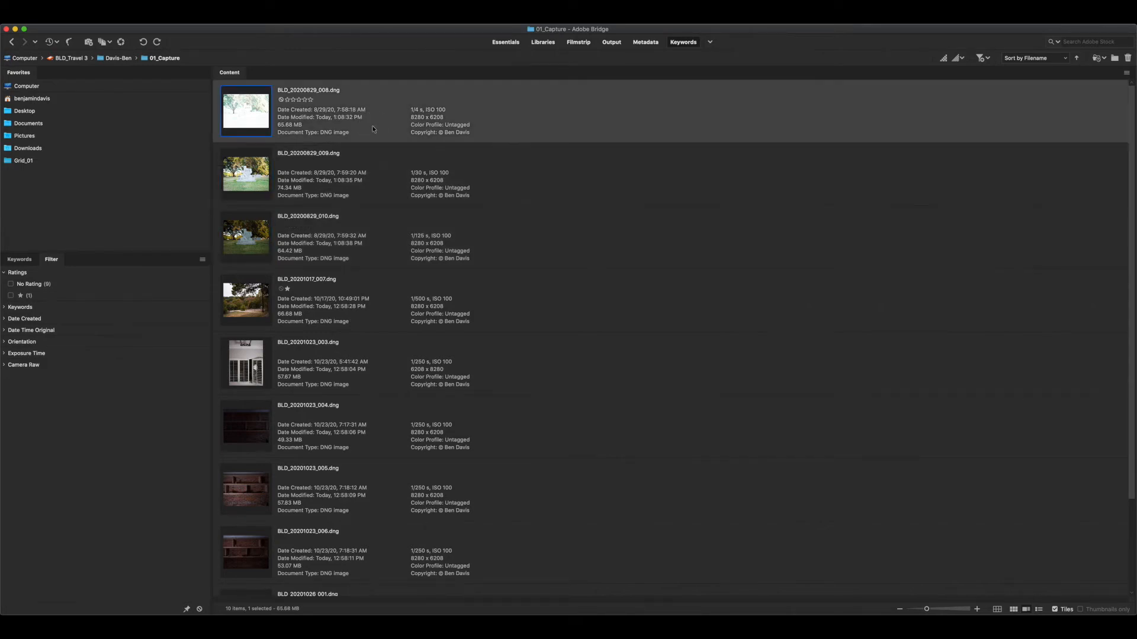
# Rate BLD_20200829_009.dng one star, and BLD_20200829_010.dng and BLD_20201017_007.dng two stars each
pyautogui.click(384, 185)
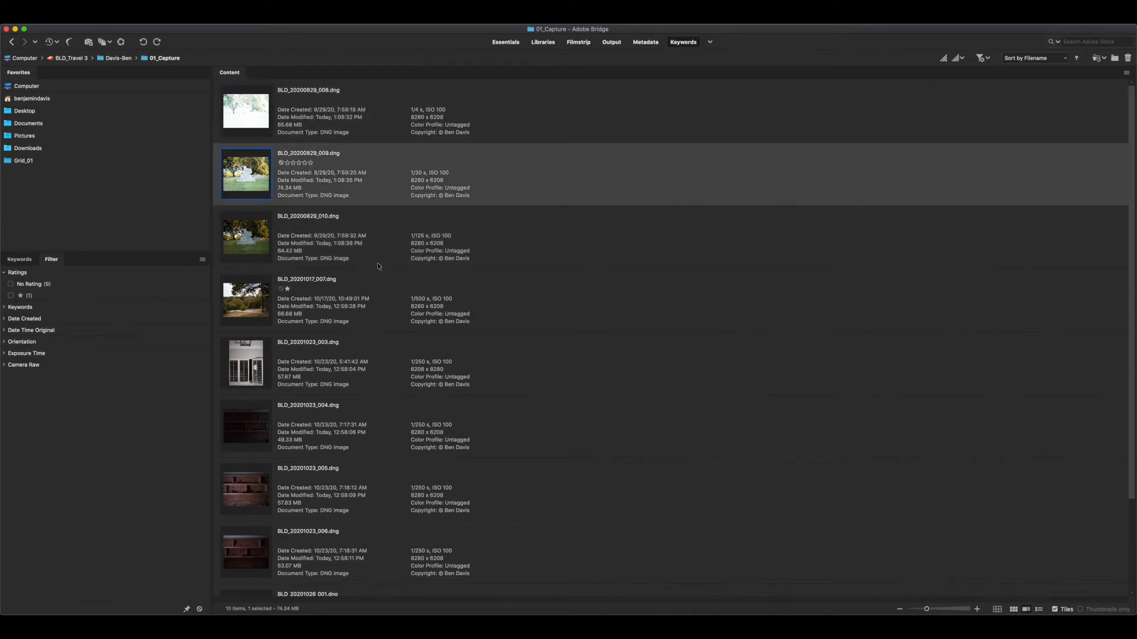
pyautogui.click(7, 307)
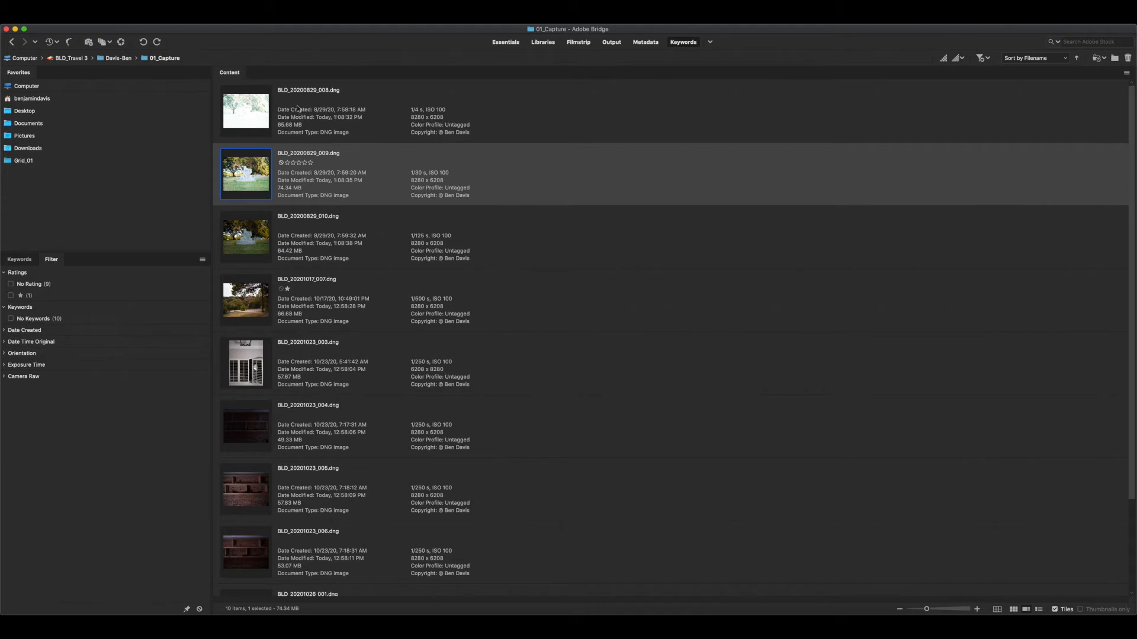
pyautogui.click(287, 163)
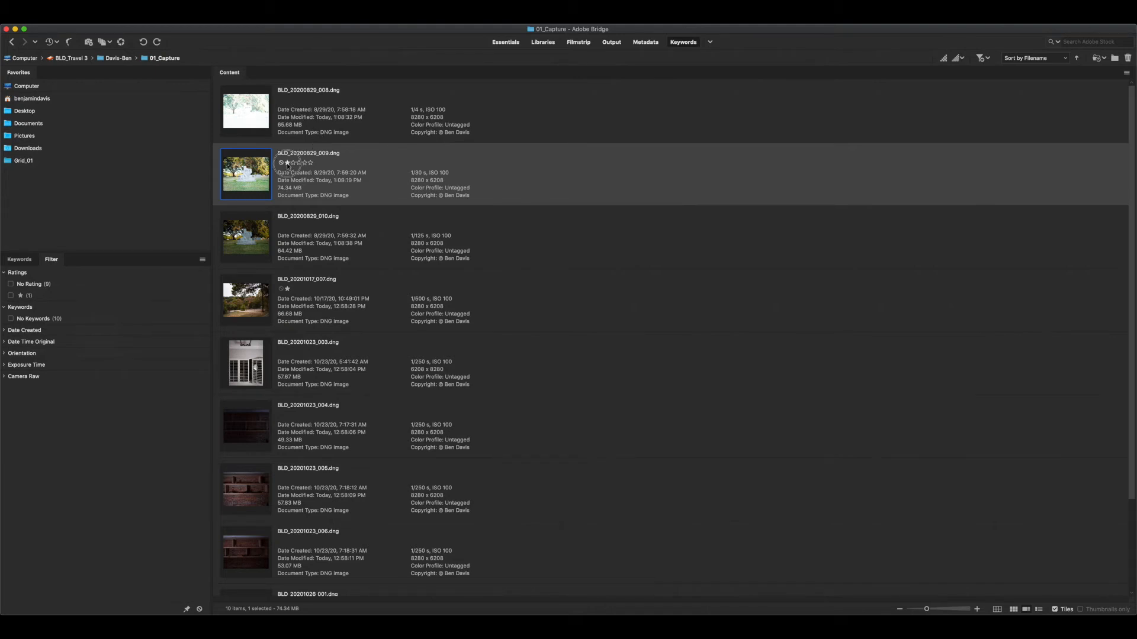
pyautogui.click(292, 227)
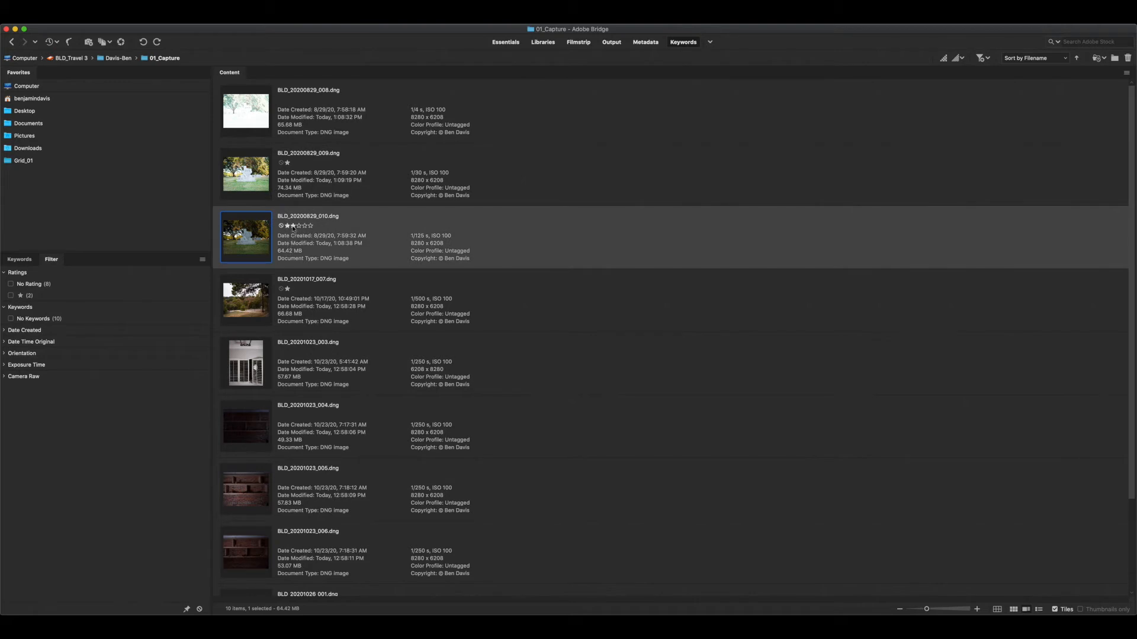
pyautogui.click(292, 227)
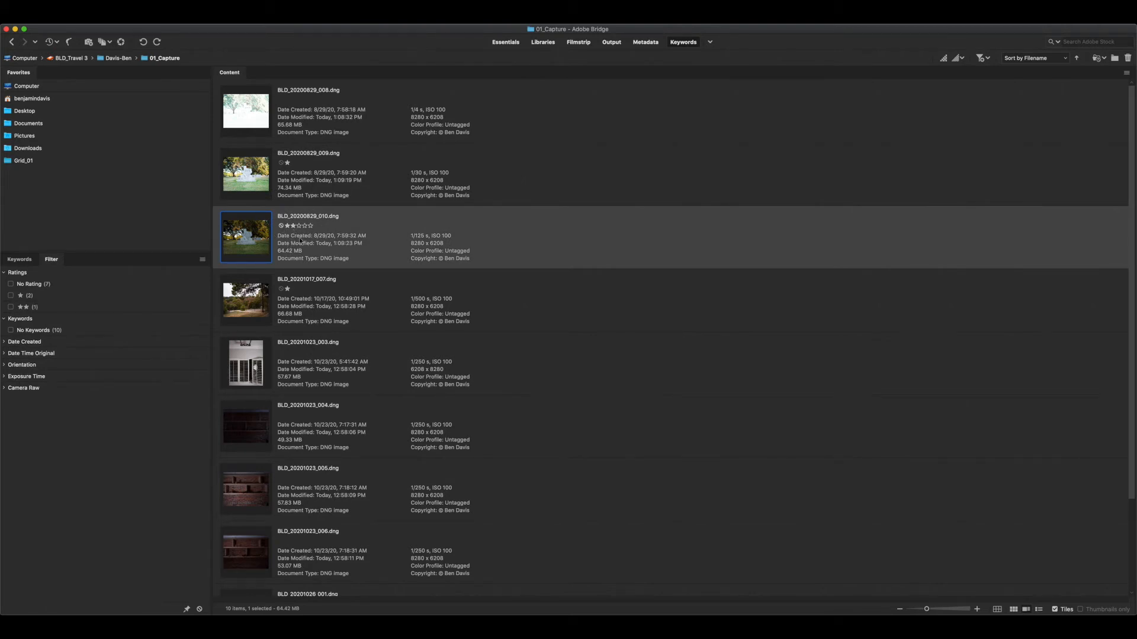
pyautogui.click(287, 324)
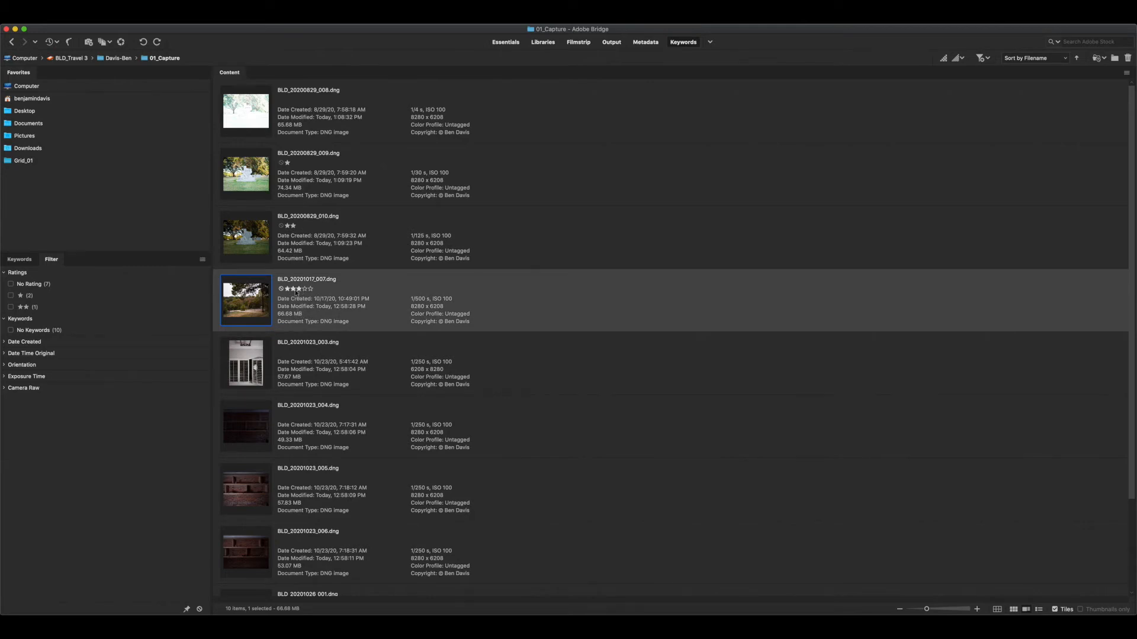
pyautogui.click(294, 290)
# Filter the folder to the two-star photos and open both of them in Camera Raw
pyautogui.click(10, 307)
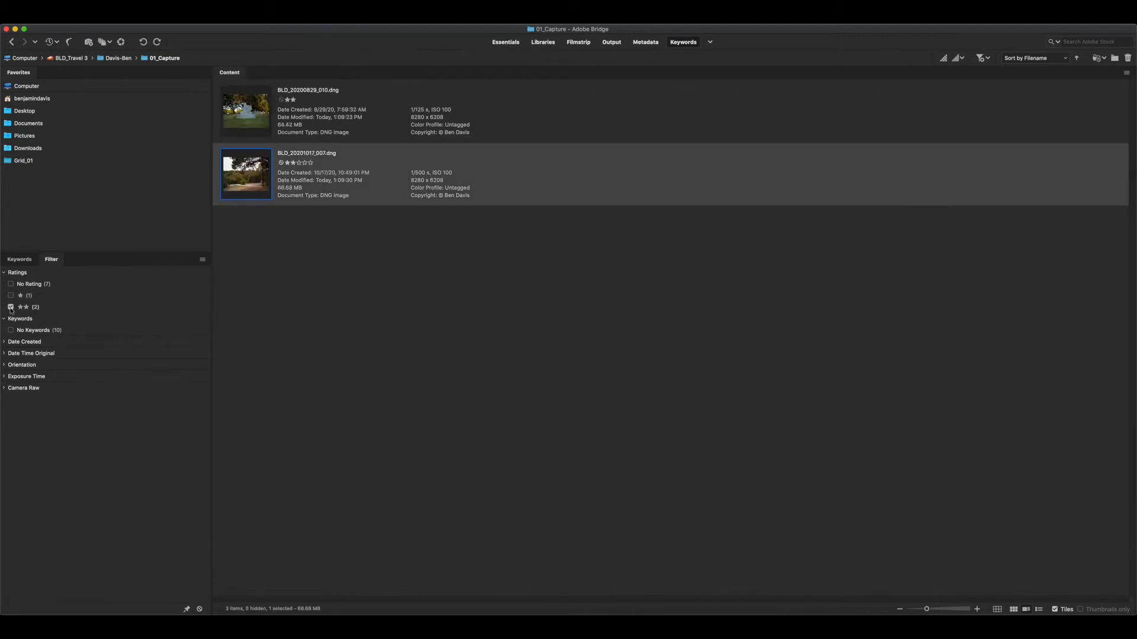
pyautogui.click(377, 243)
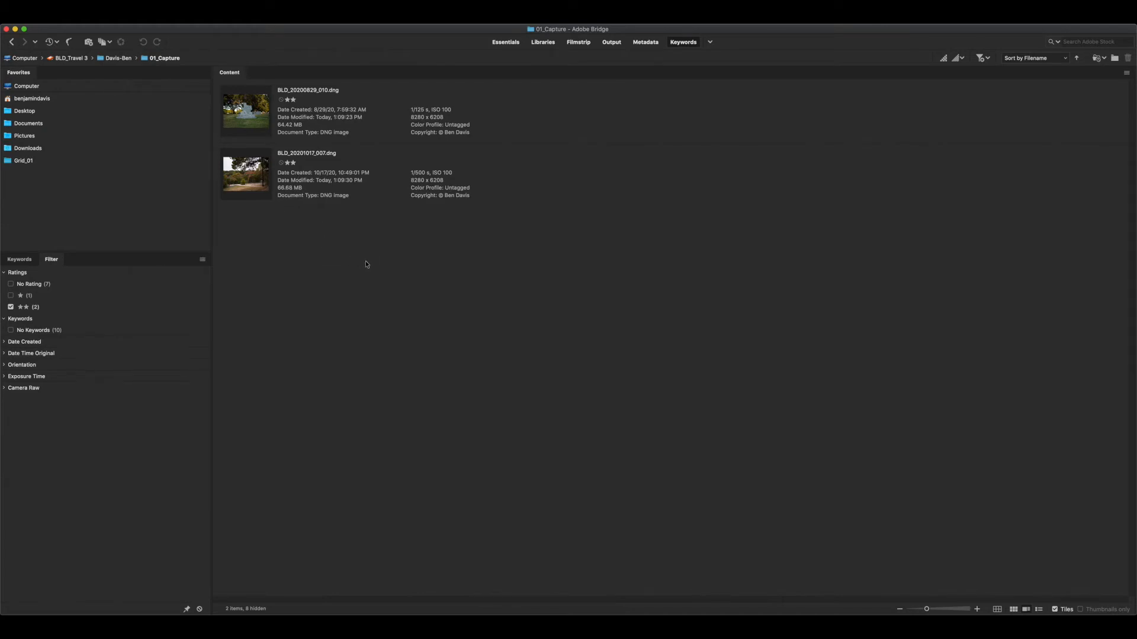
pyautogui.moveTo(361, 273); pyautogui.dragTo(261, 122)
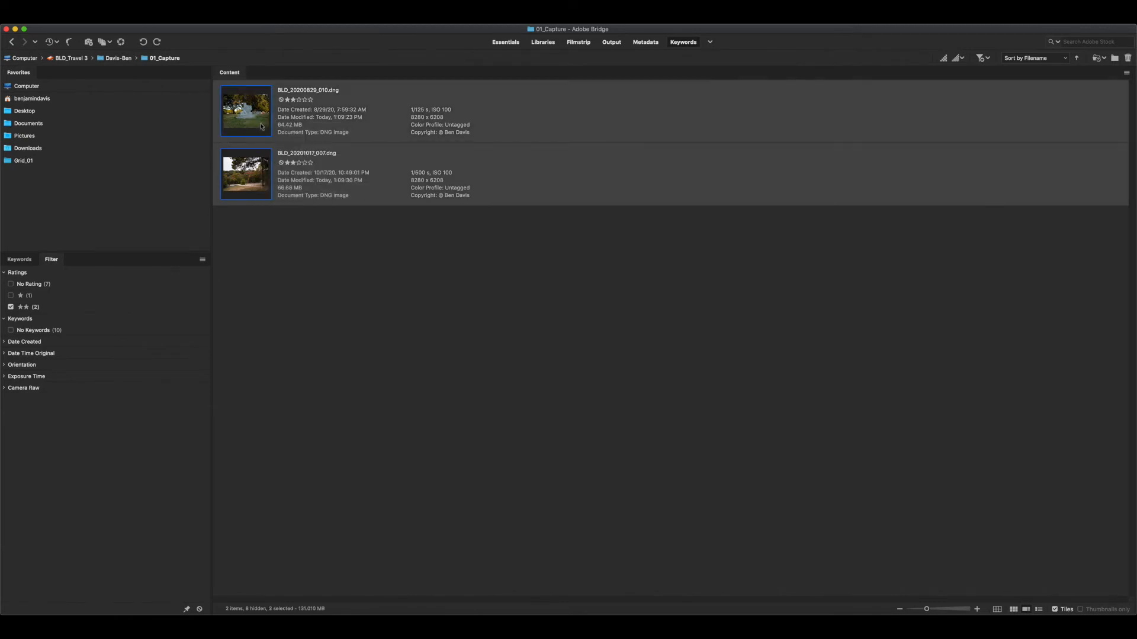
pyautogui.click(121, 42)
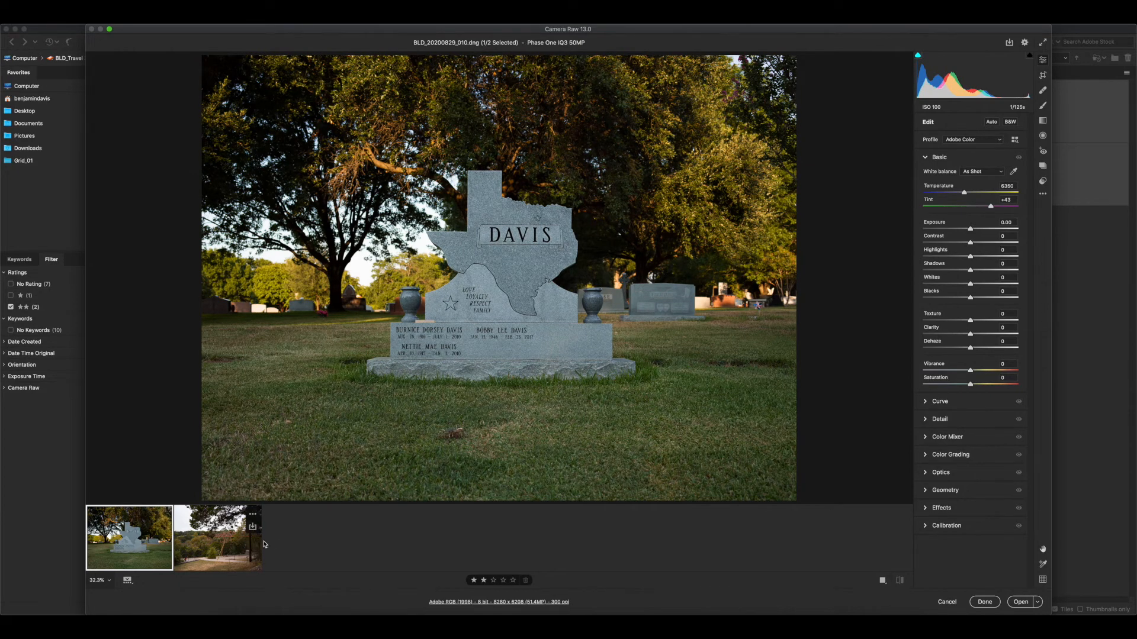
# Try an exposure adjustment on BLD_20200829_010.dng and reset it to the default
pyautogui.moveTo(971, 232); pyautogui.dragTo(969, 233)
pyautogui.doubleClick(969, 231)
# Open the save options for BLD_20201017_007.dng and choose the 02_Working folder as the new save location
pyautogui.click(225, 555)
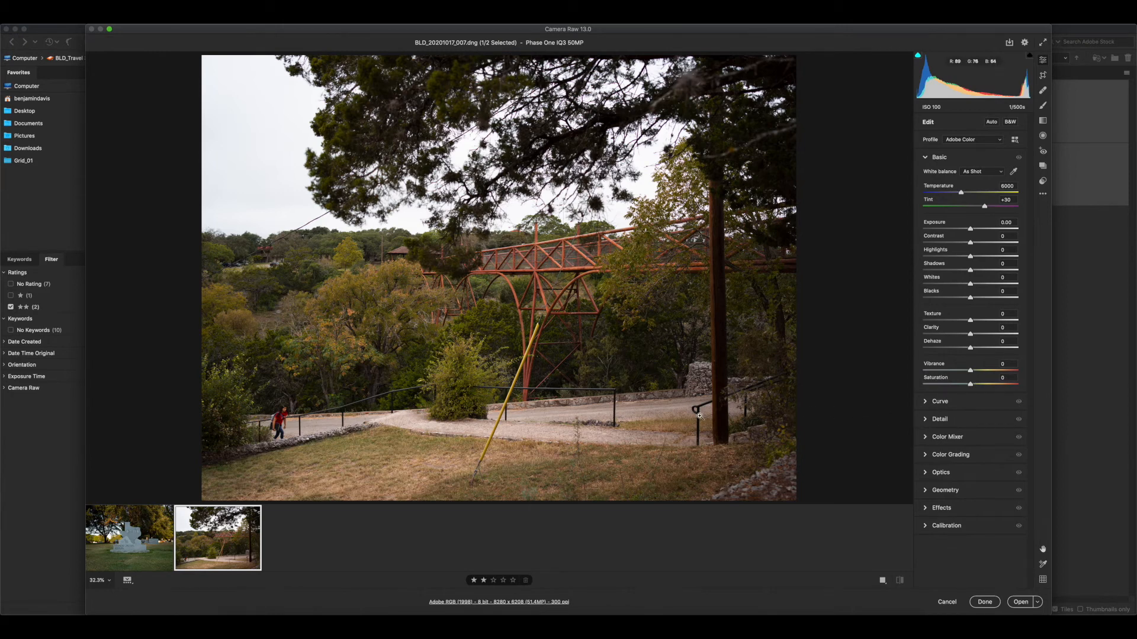
pyautogui.click(1009, 44)
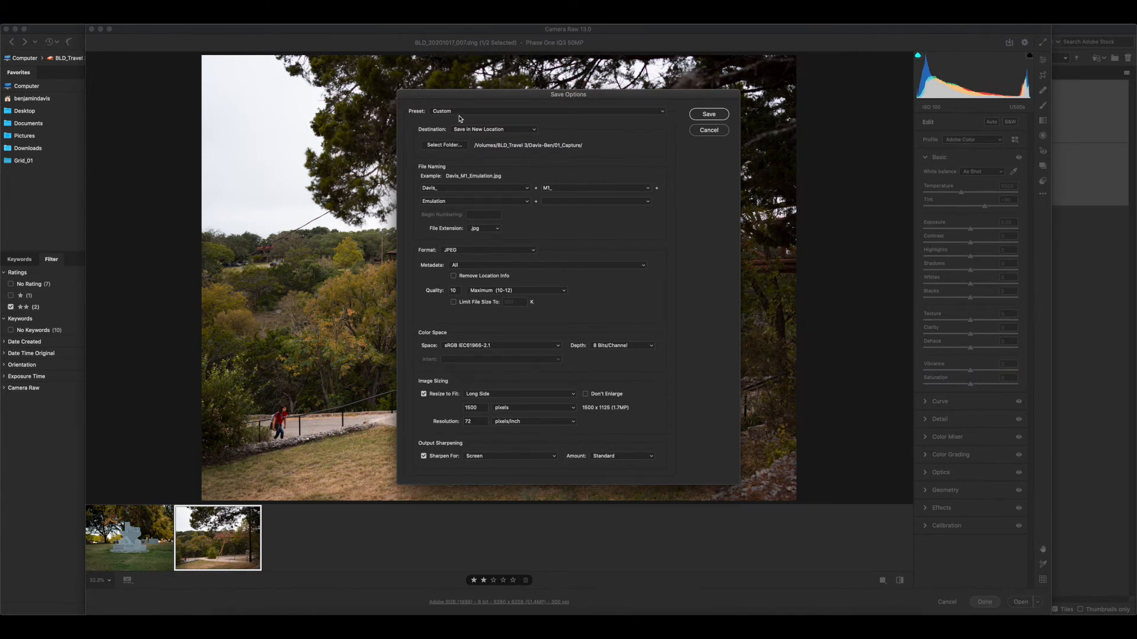
pyautogui.click(514, 131)
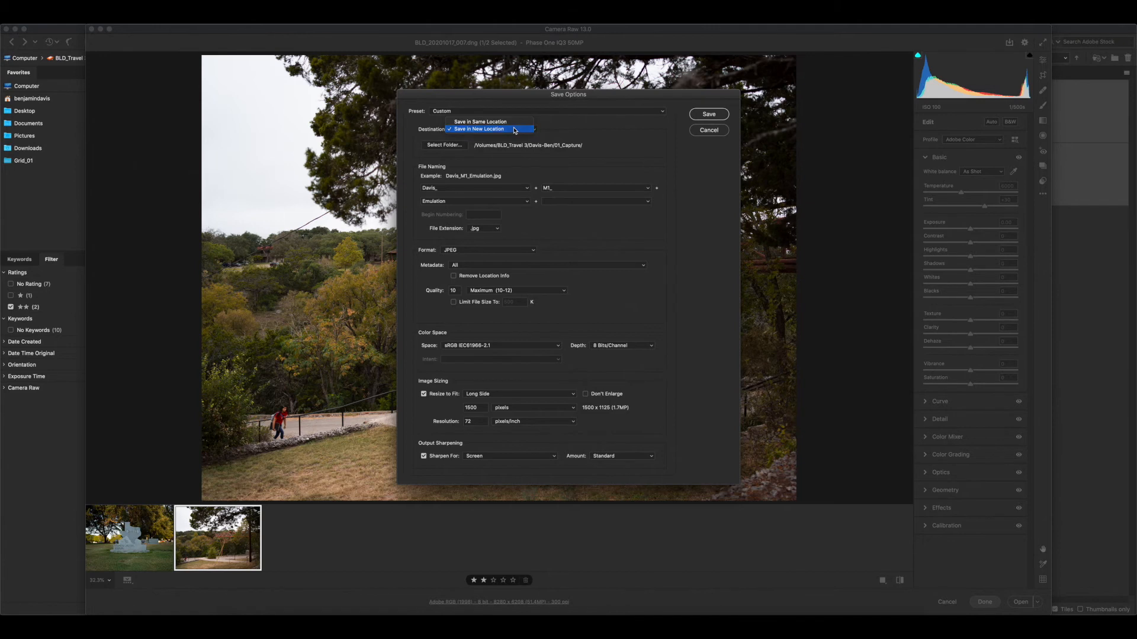
pyautogui.click(514, 129)
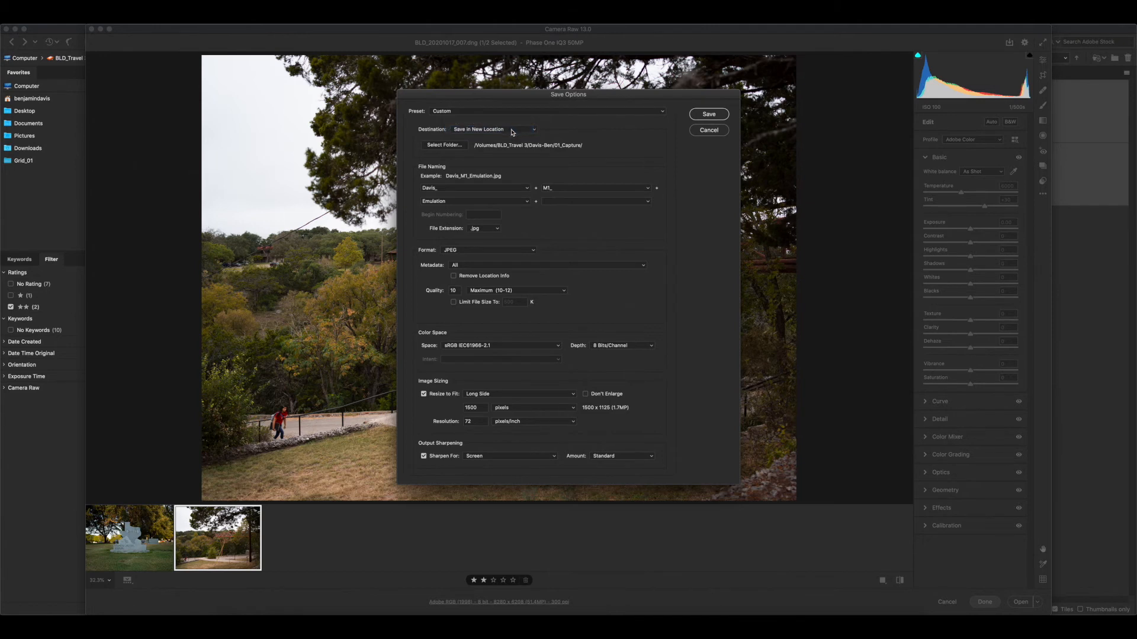
pyautogui.click(444, 145)
pyautogui.click(618, 162)
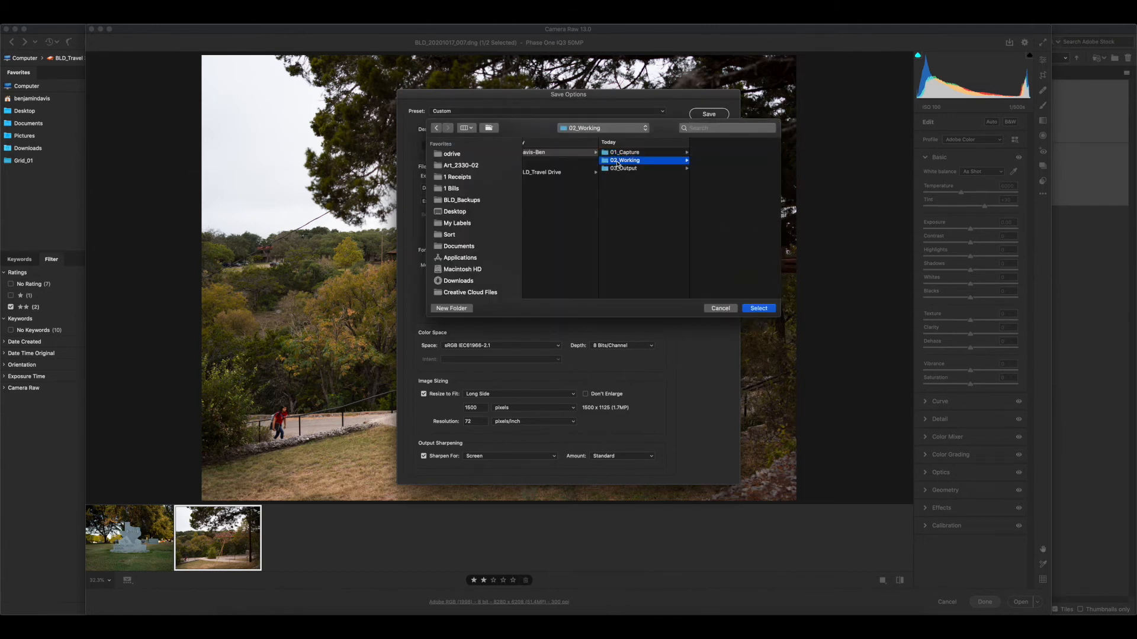
pyautogui.click(758, 309)
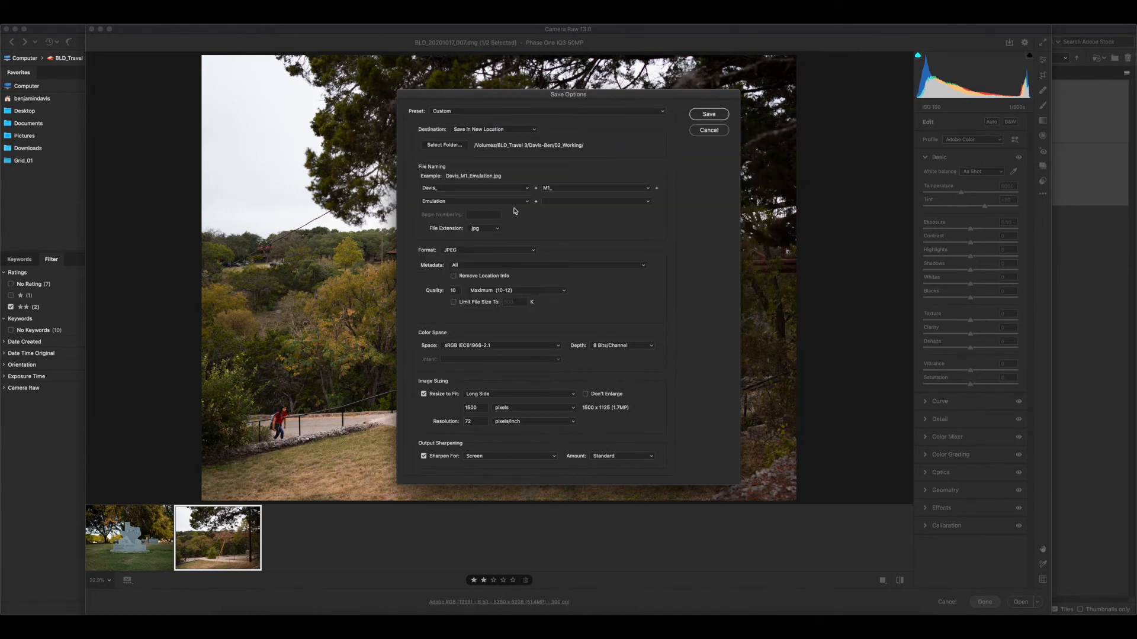
# Check the export file naming and keep it as the owner's surname, M1_ and Emulation
pyautogui.click(456, 189)
pyautogui.click(585, 190)
pyautogui.click(477, 190)
pyautogui.click(454, 202)
pyautogui.click(566, 201)
pyautogui.click(445, 202)
# Set the export format to TIFF and the color space to Adobe RGB (1998)
pyautogui.click(508, 290)
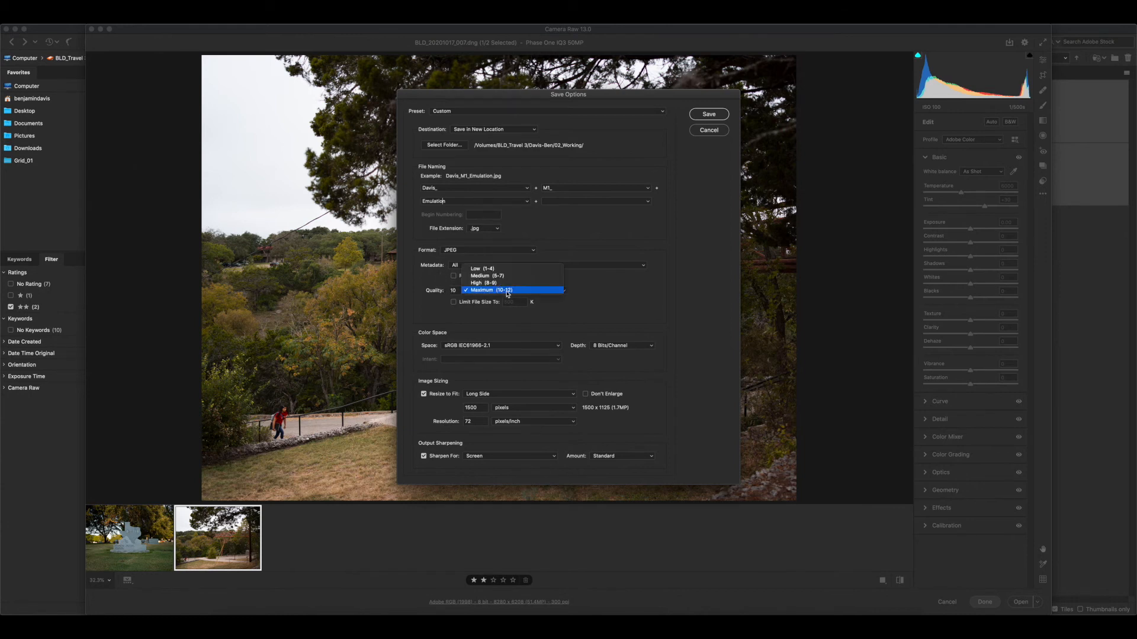
pyautogui.click(507, 291)
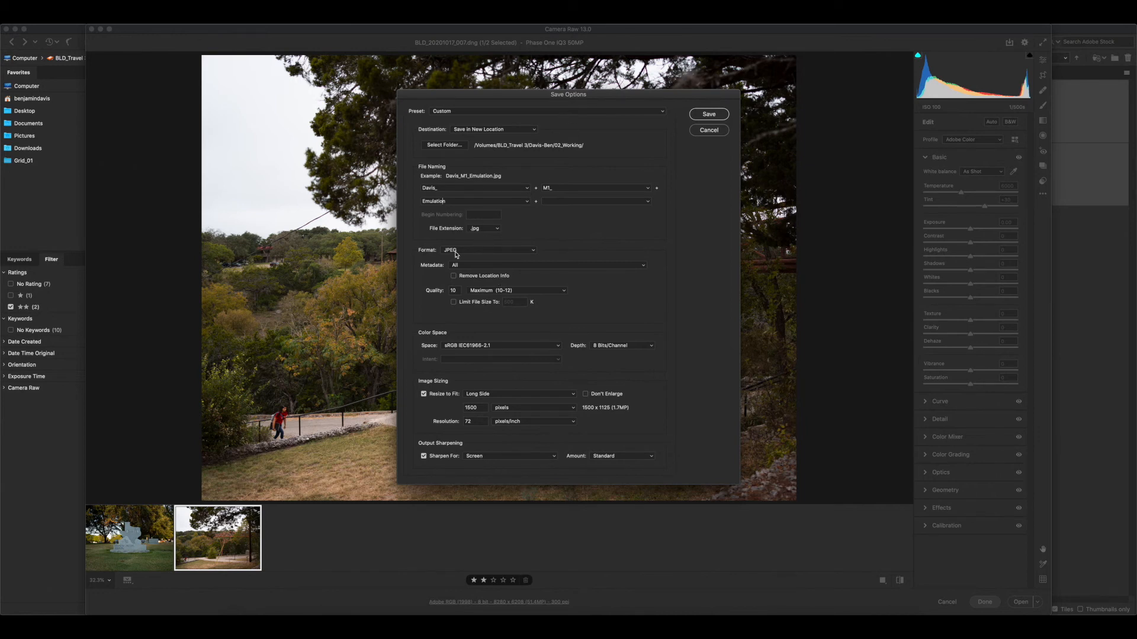
pyautogui.click(489, 253)
pyautogui.click(463, 260)
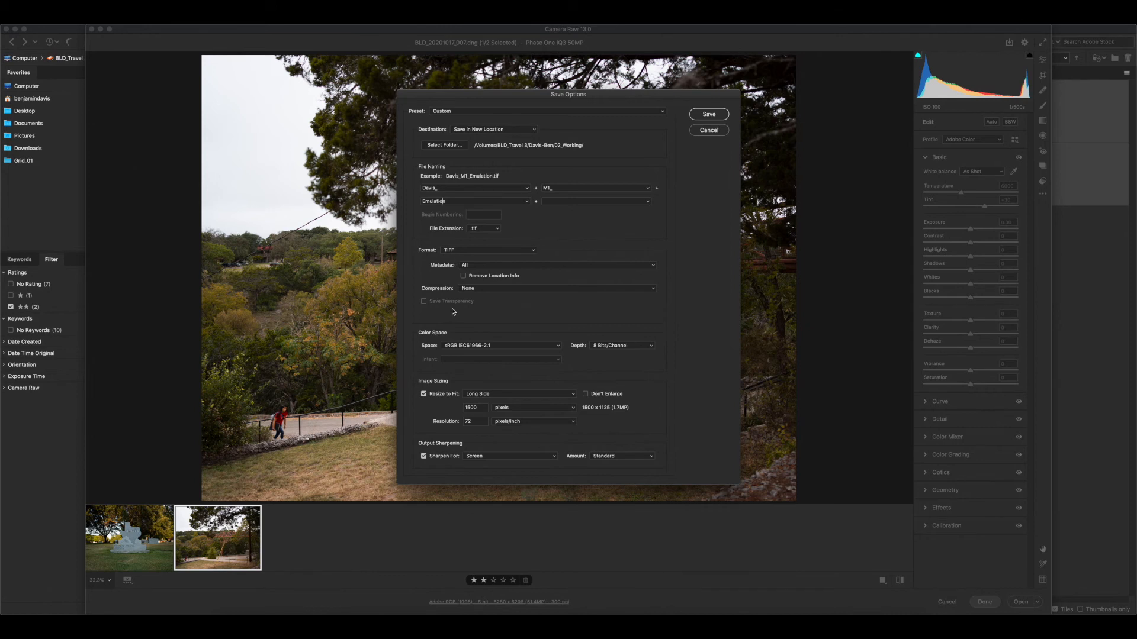
pyautogui.click(473, 346)
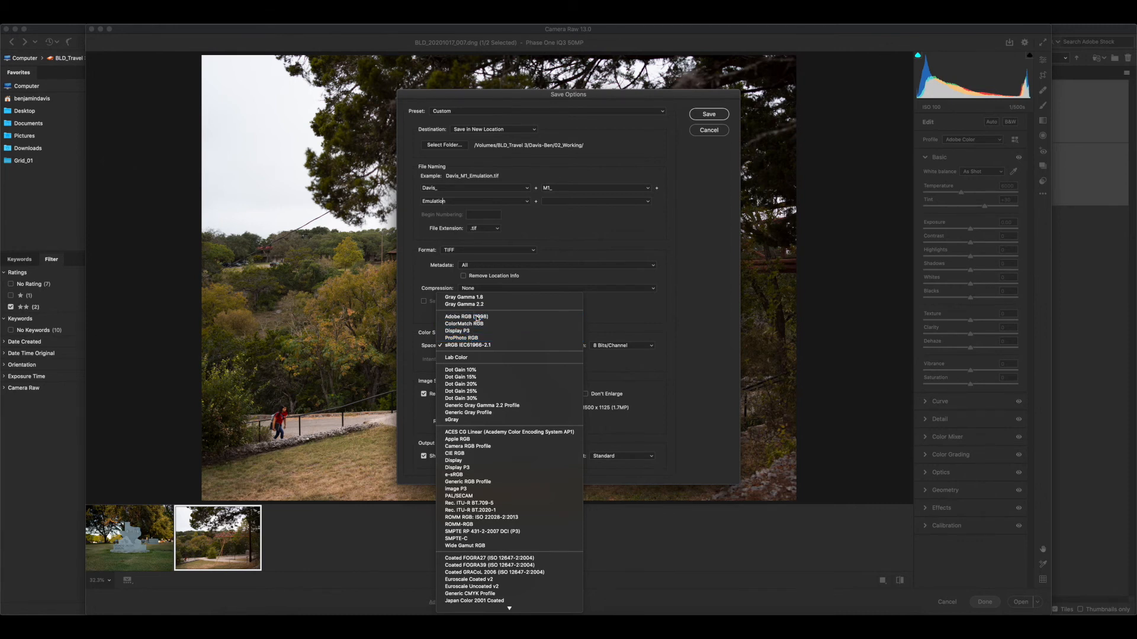
pyautogui.click(474, 317)
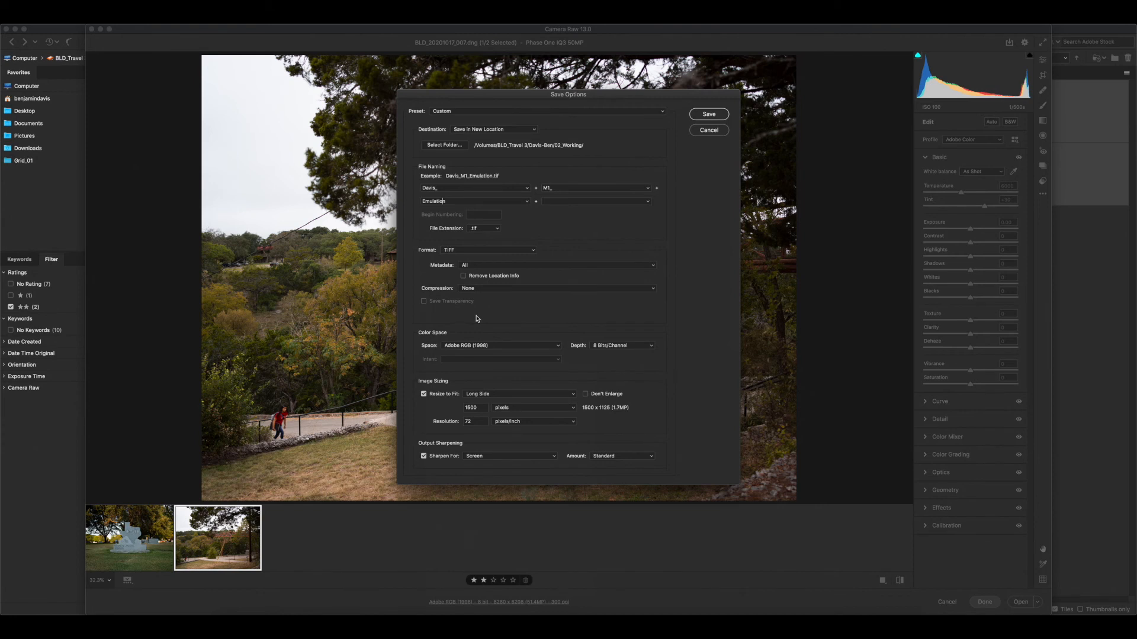
# Turn off Resize to Fit for the export and set the resolution to 300 pixels/inch
pyautogui.click(490, 395)
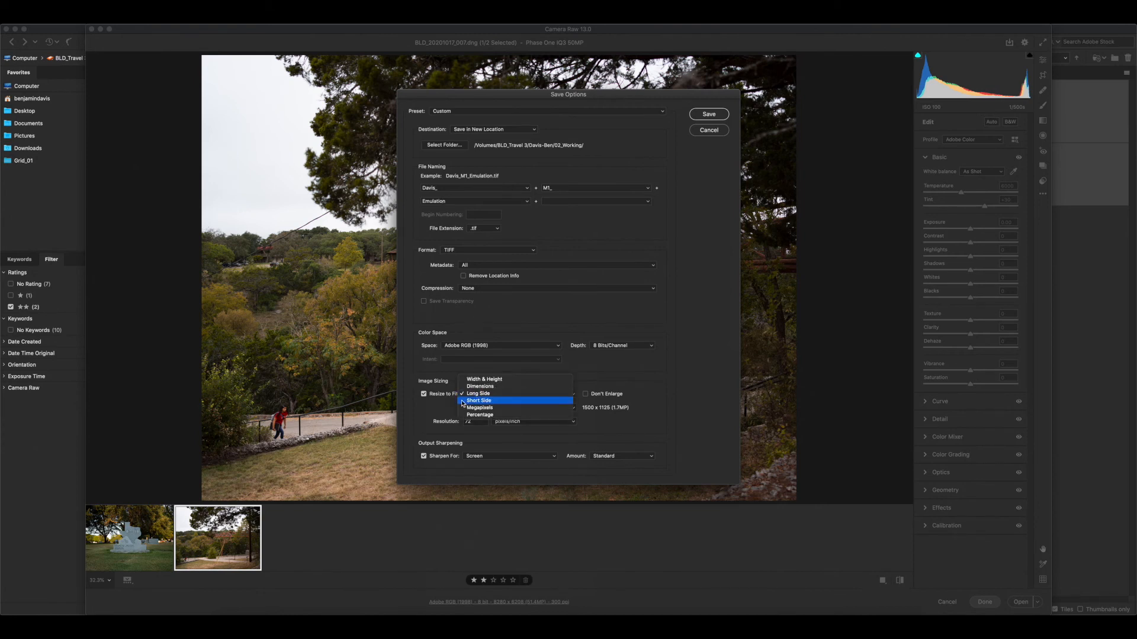
pyautogui.click(434, 397)
pyautogui.click(424, 394)
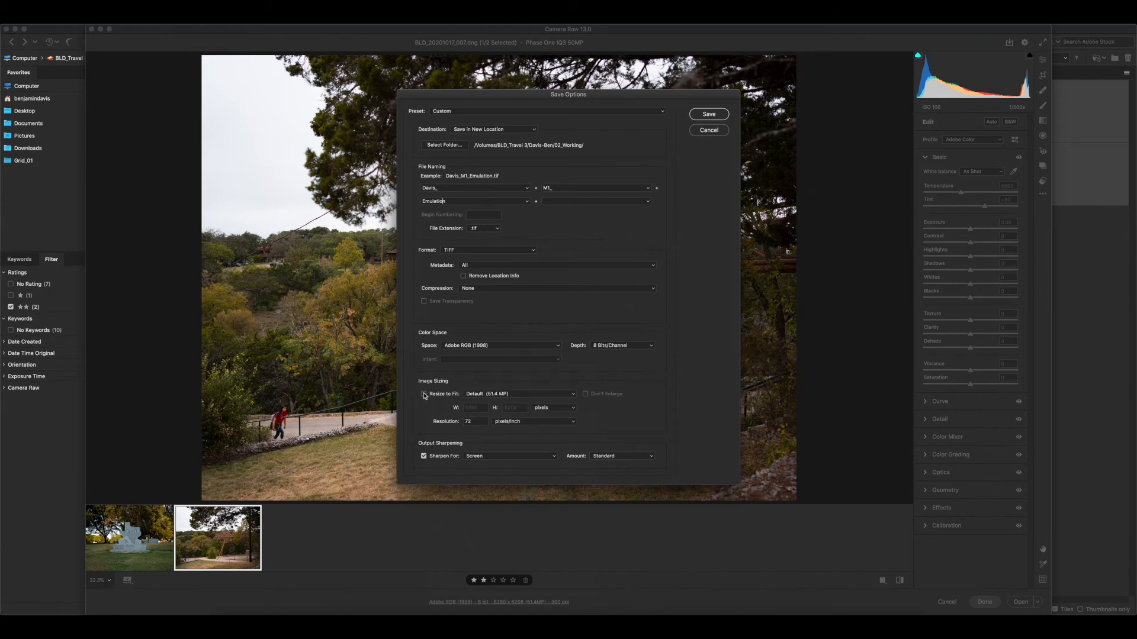
pyautogui.moveTo(477, 422); pyautogui.dragTo(453, 423)
pyautogui.write('300')
# Turn off output sharpening, save the TIFF and finish the Camera Raw session
pyautogui.click(423, 456)
pyautogui.click(708, 114)
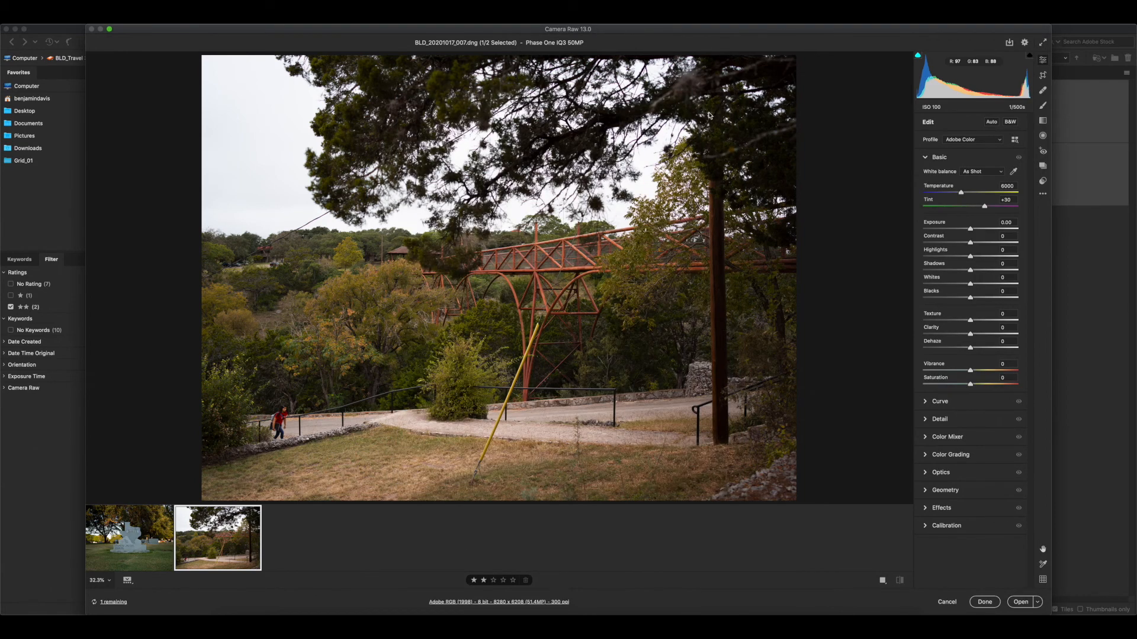
pyautogui.click(990, 605)
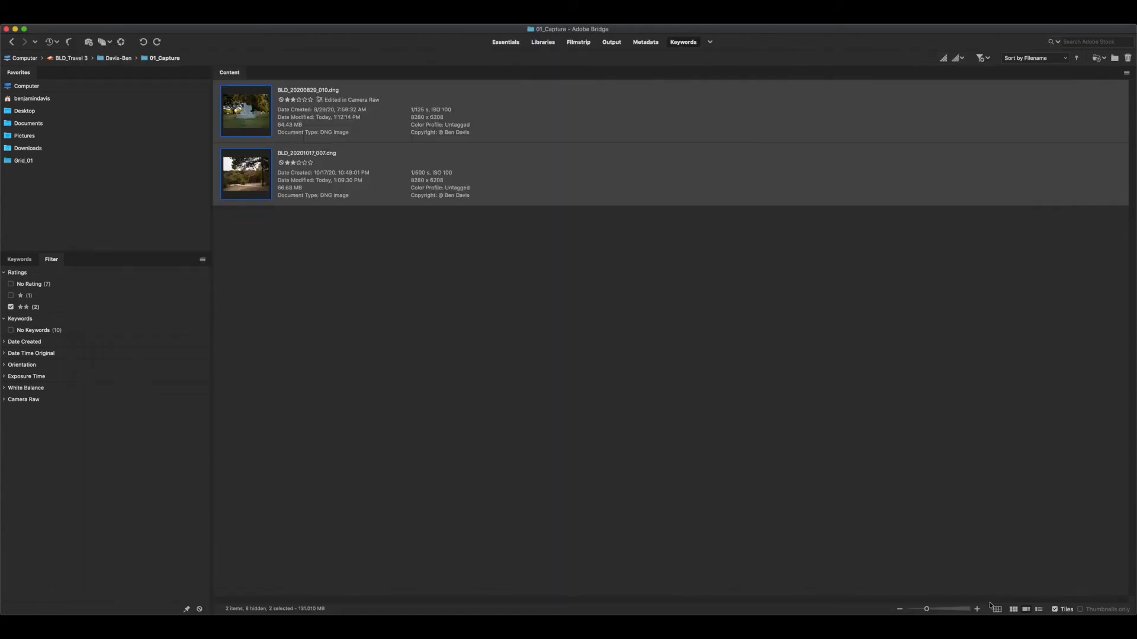
# Create a folder named Emulation inside the 02_Working folder
pyautogui.click(381, 286)
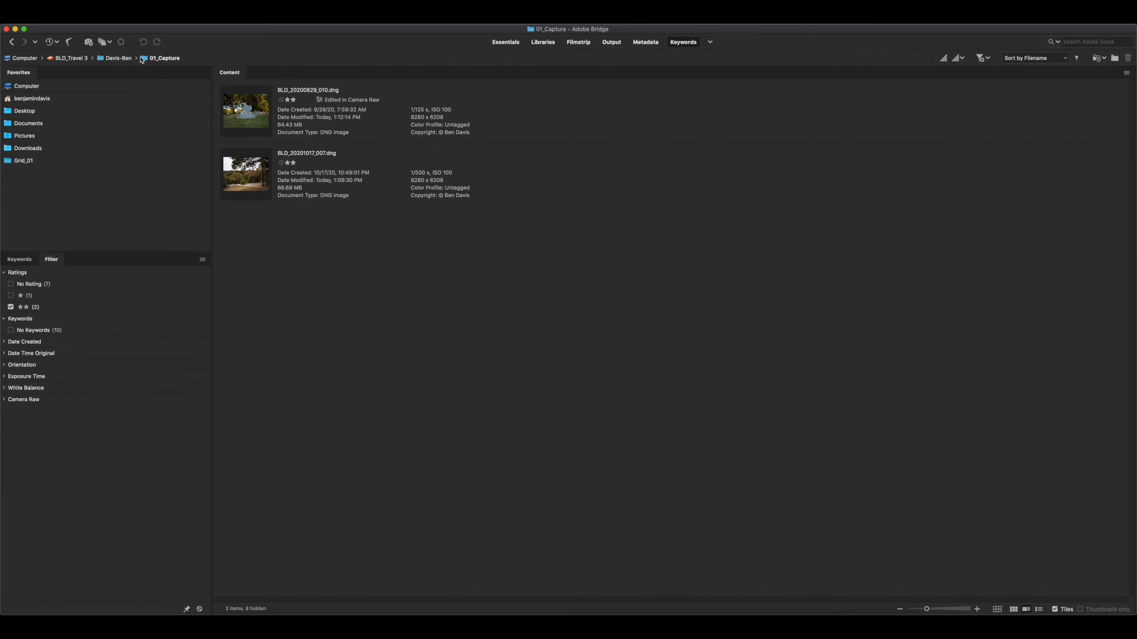
pyautogui.click(114, 58)
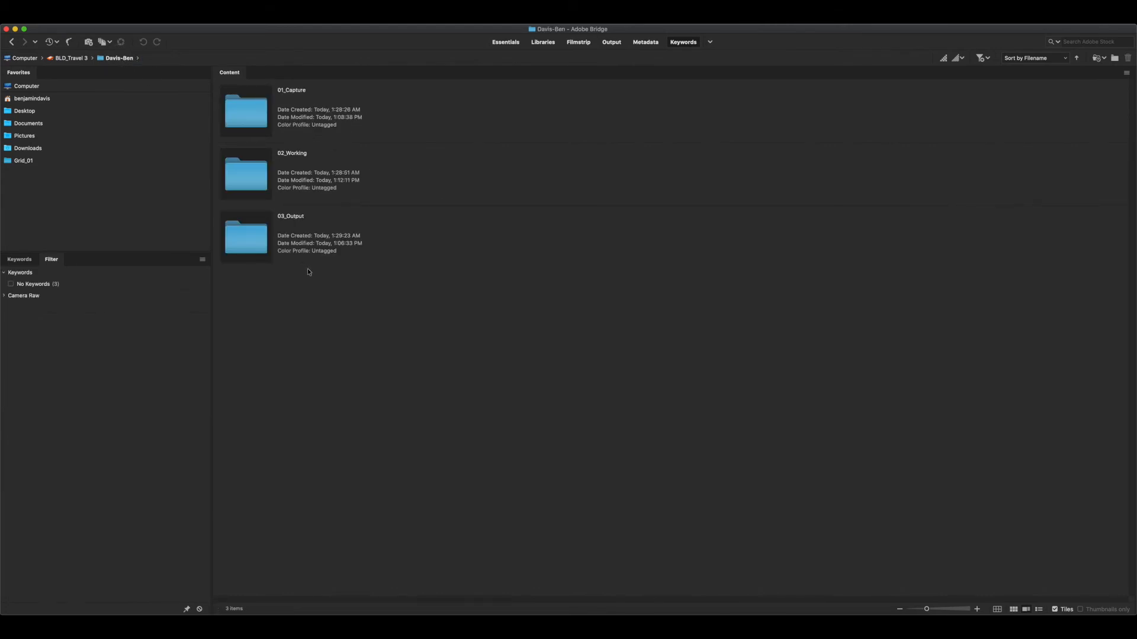
pyautogui.doubleClick(307, 183)
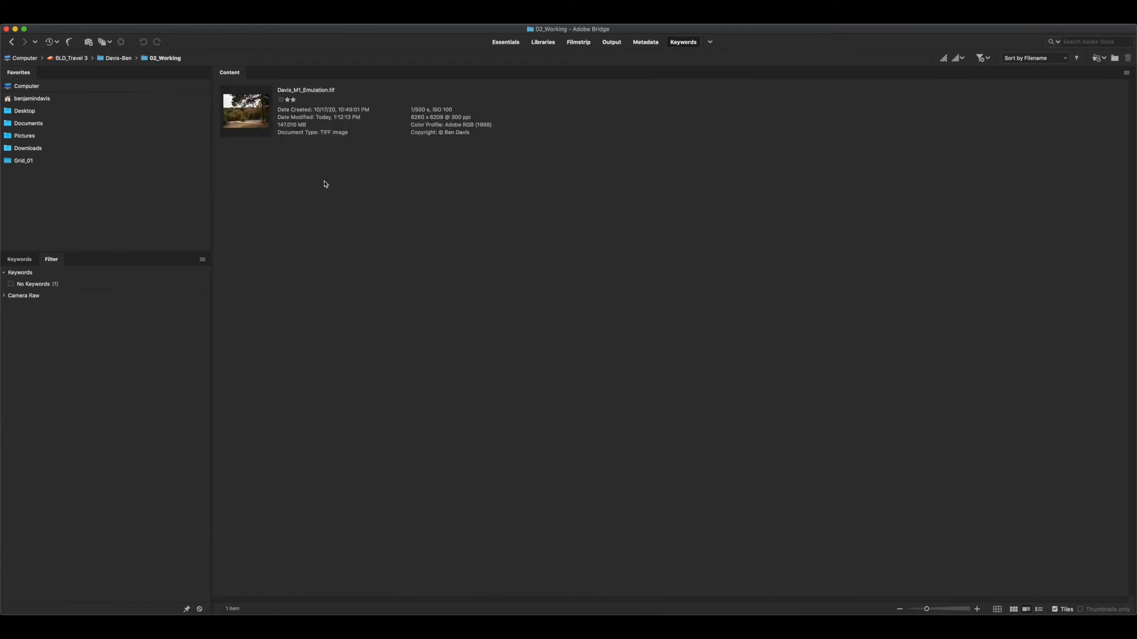
pyautogui.press('super+shift+n')
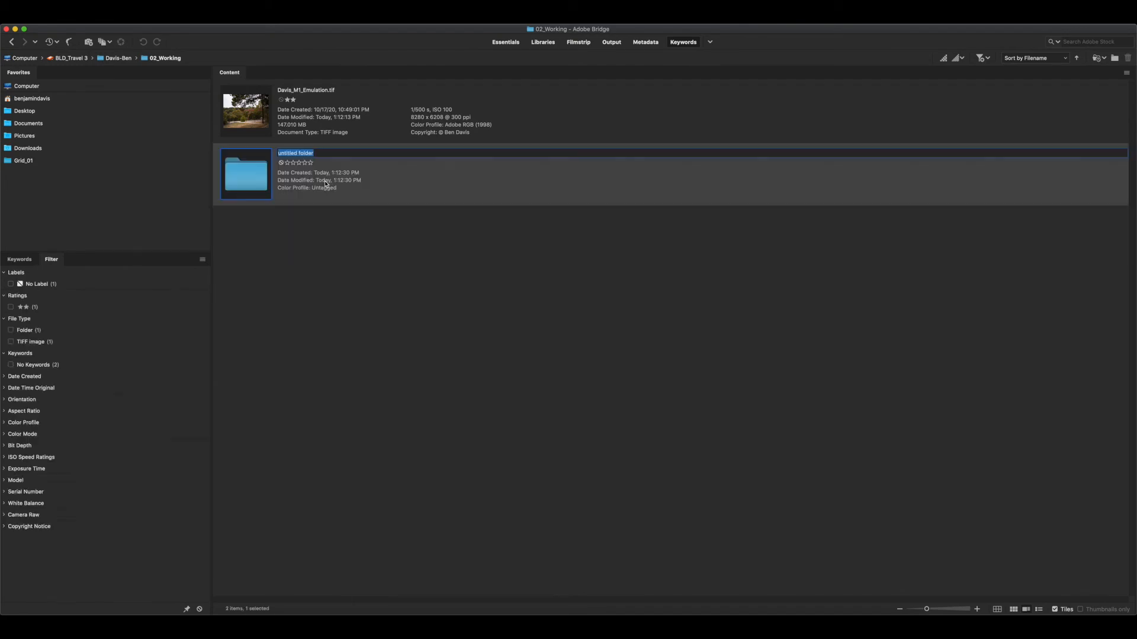
pyautogui.write('Emulation')
pyautogui.press('Return')
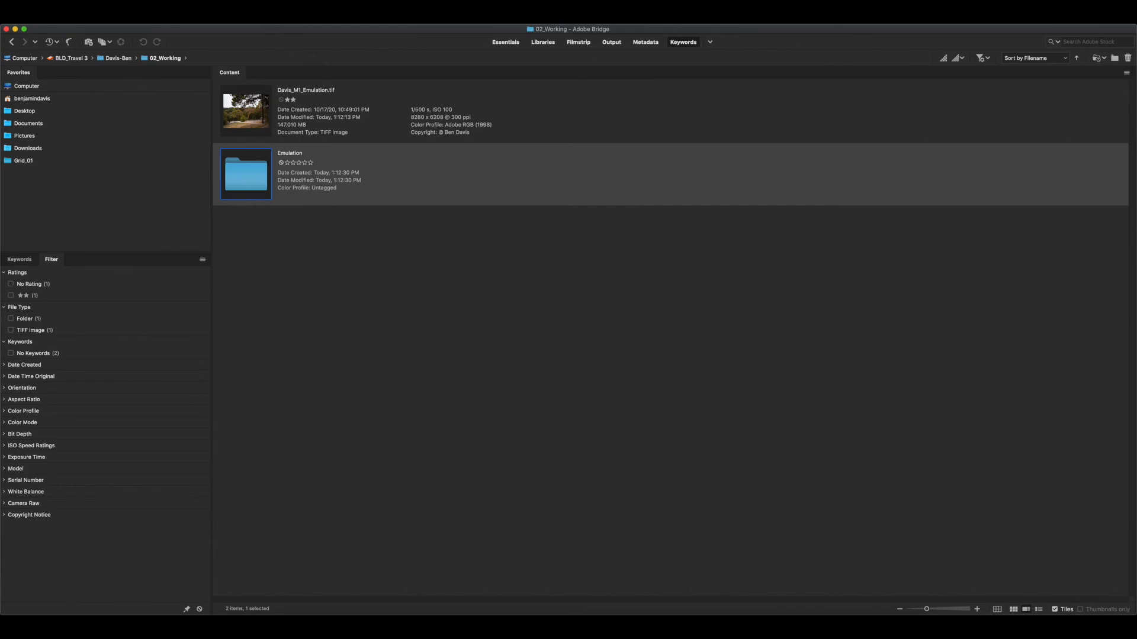
# Move the exported TIFF into the Emulation folder and open that folder
pyautogui.moveTo(249, 126); pyautogui.dragTo(252, 180)
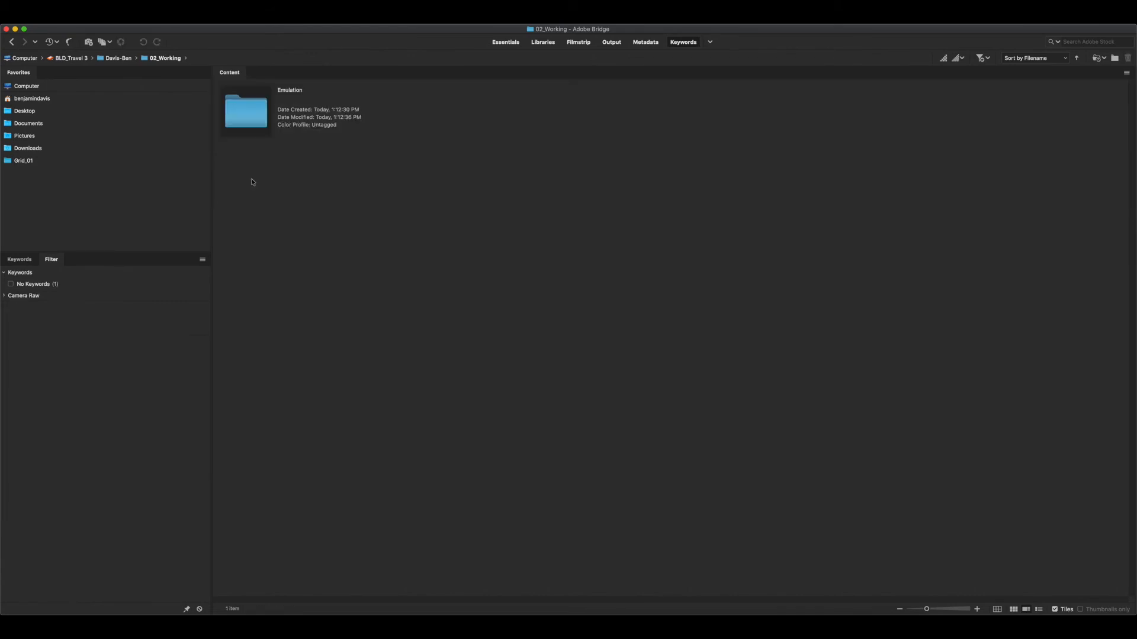
pyautogui.doubleClick(253, 110)
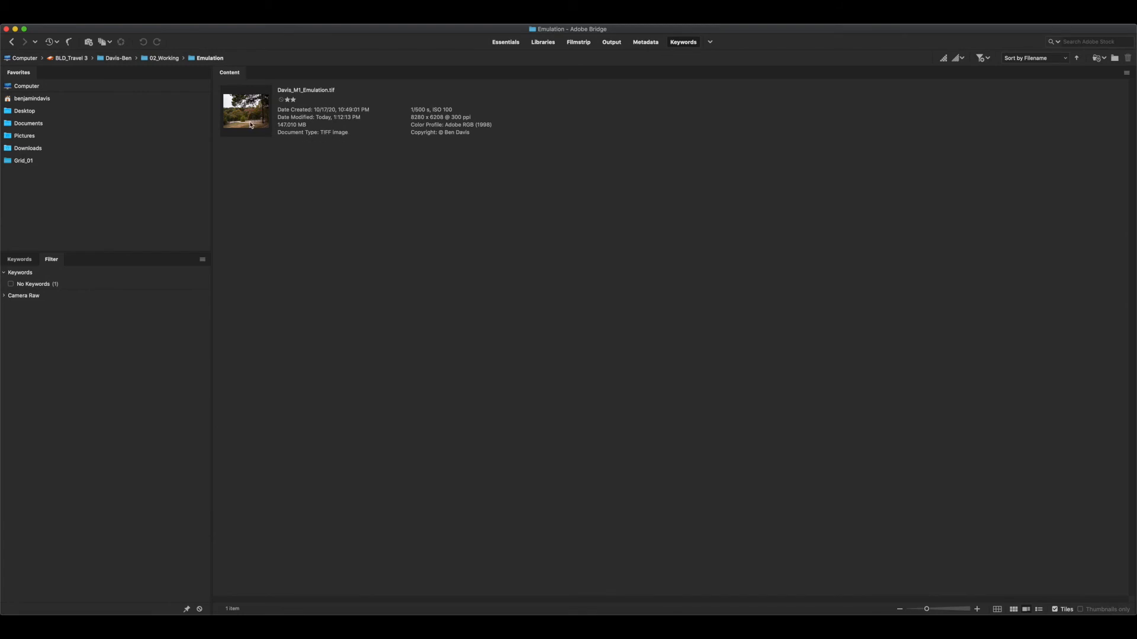
# Open the exported TIFF in Photoshop to view it, then close it and return to Bridge
pyautogui.click(682, 128)
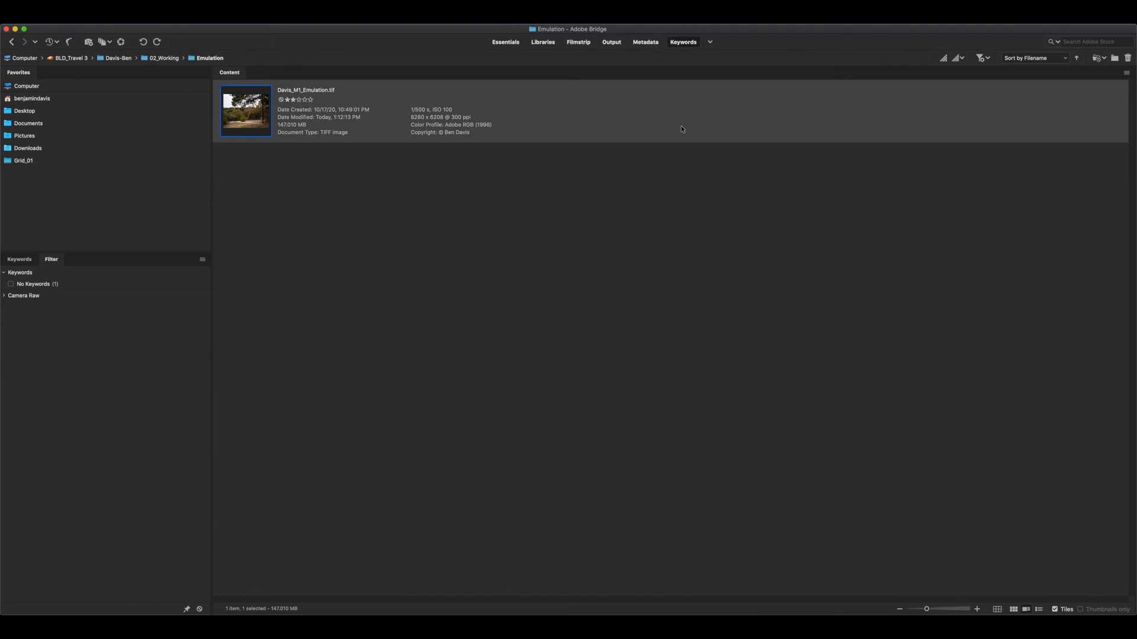
pyautogui.doubleClick(242, 114)
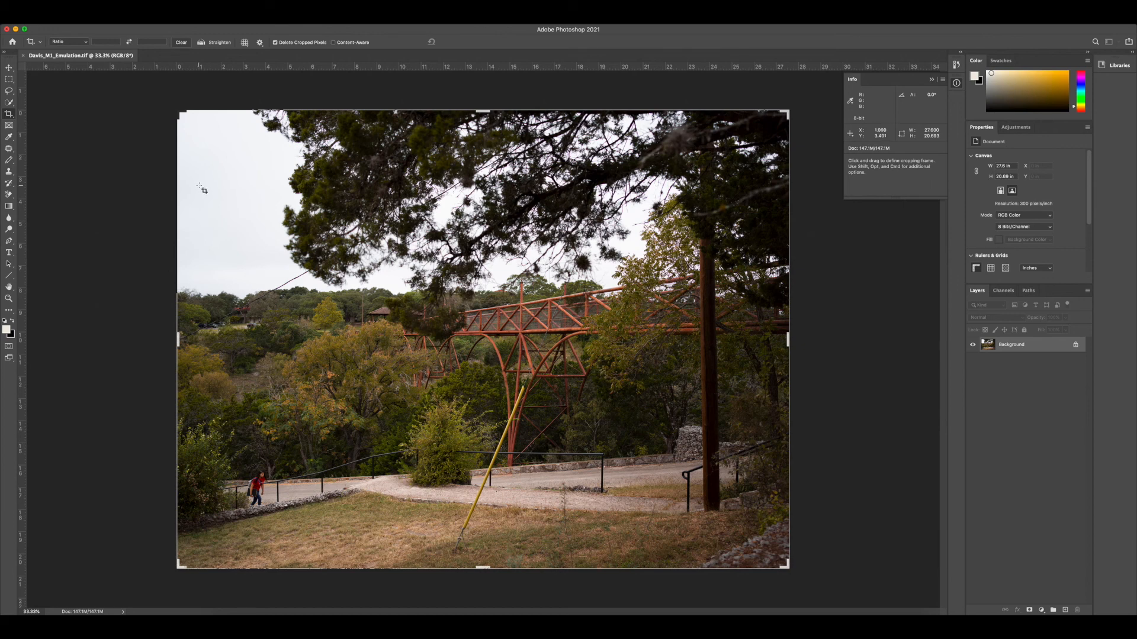
pyautogui.press('super')
pyautogui.press('super+w')
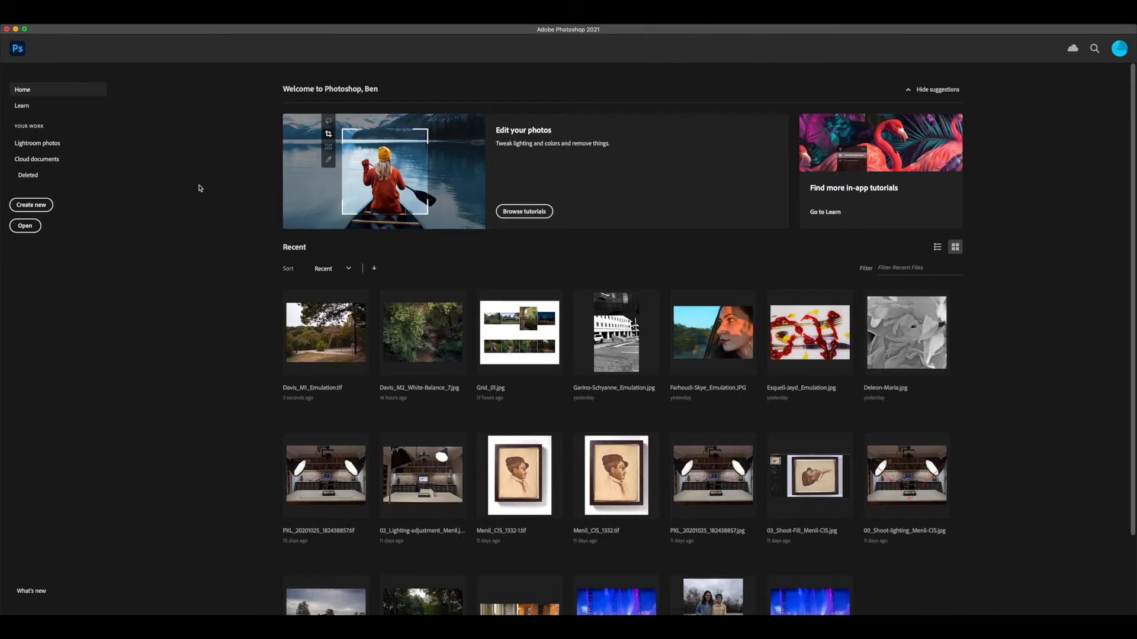
pyautogui.click(15, 28)
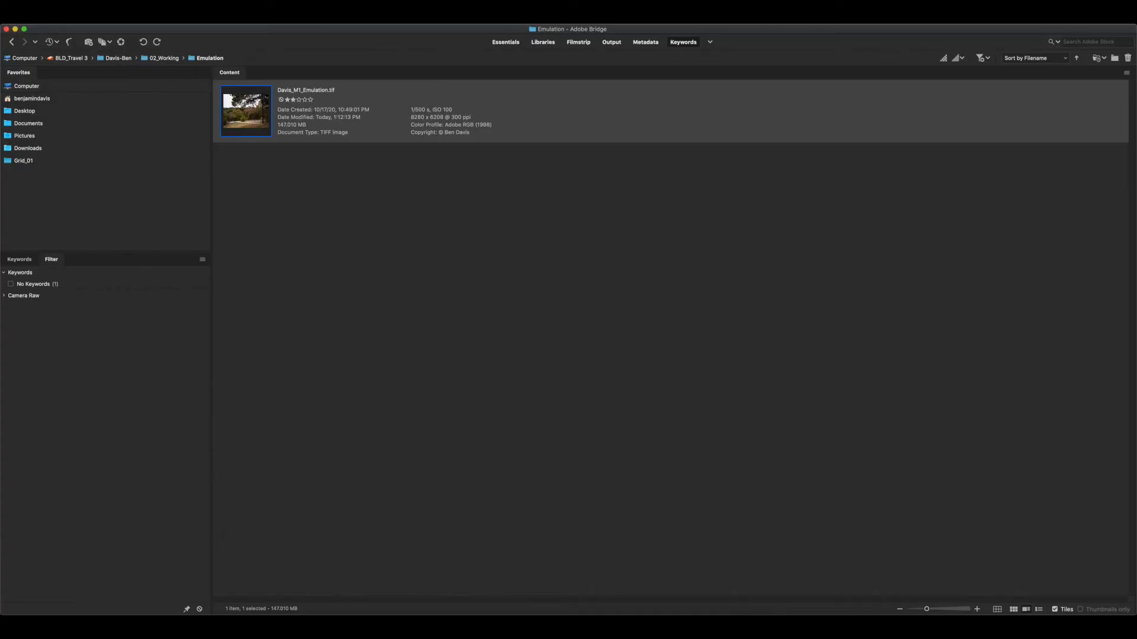
# Open the TIFF from the working Emulation folder in Camera Raw and bring up its save options
pyautogui.click(329, 199)
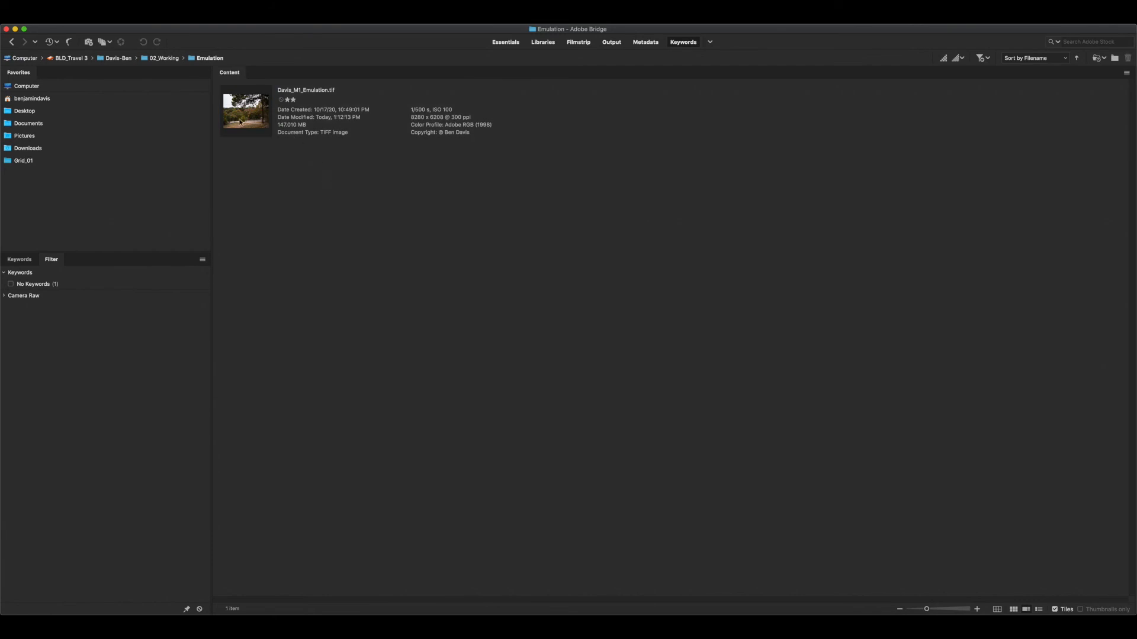
pyautogui.click(241, 123)
pyautogui.click(120, 42)
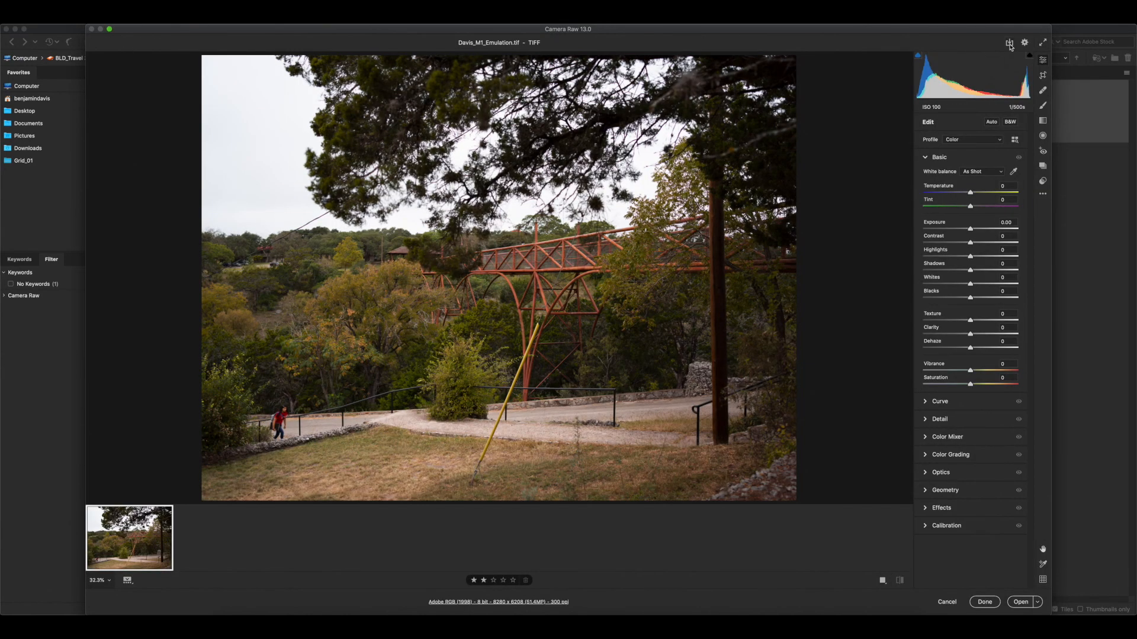
pyautogui.click(1010, 44)
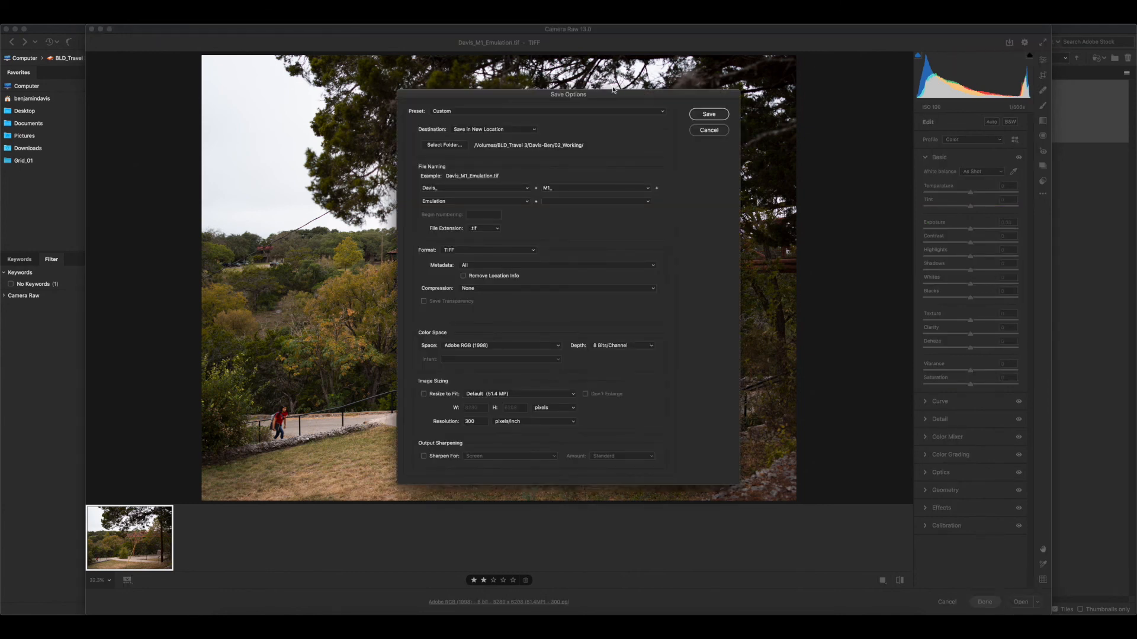
# Browse for a save destination to the project's 03_Output folder on the BLD_Travel 3 drive
pyautogui.click(444, 145)
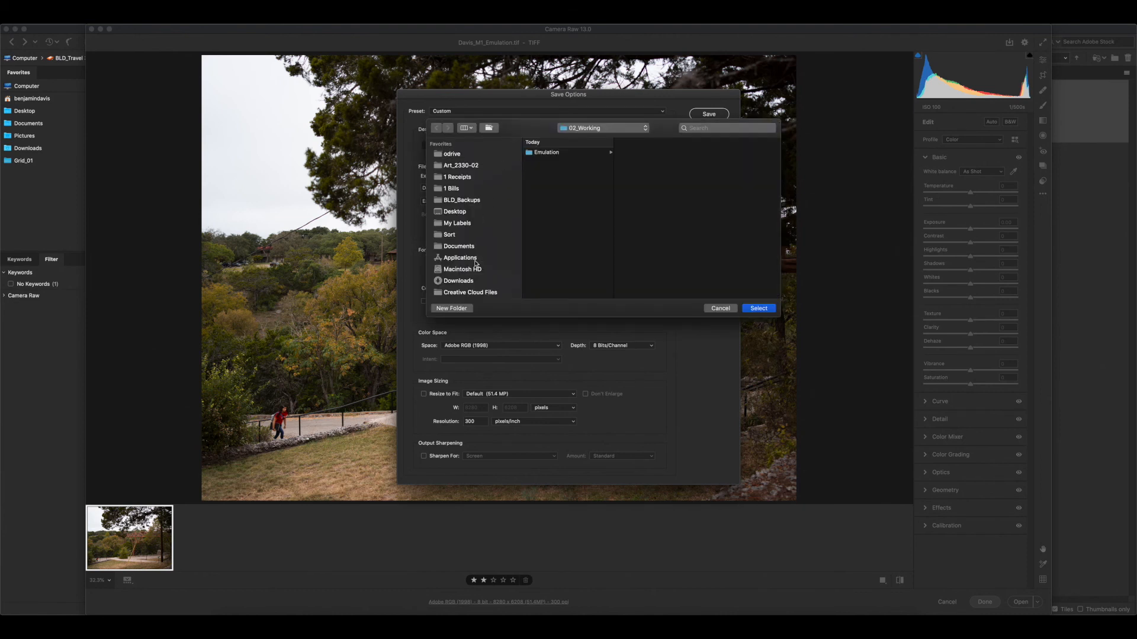
pyautogui.scroll(-5, 476, 270)
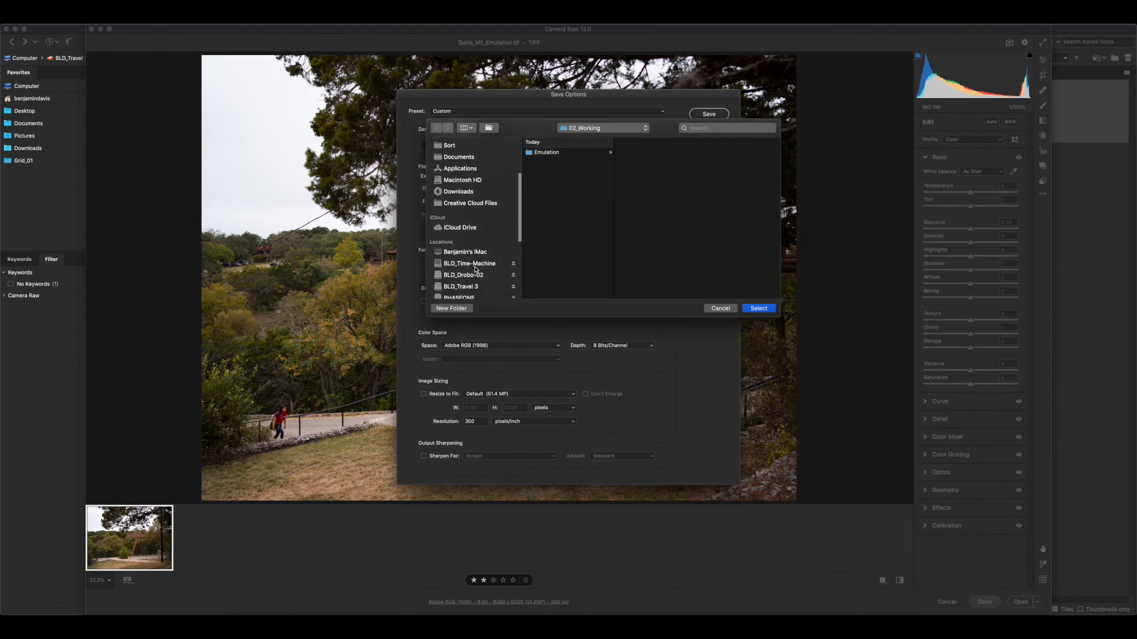
pyautogui.click(473, 241)
pyautogui.scroll(-1, 472, 248)
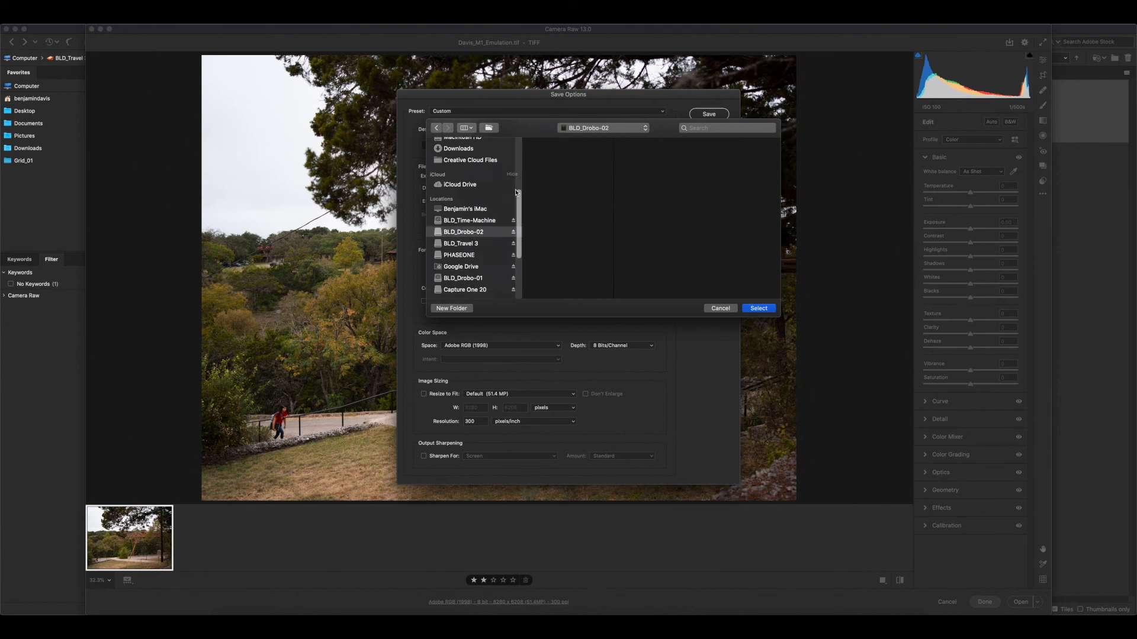
pyautogui.click(472, 244)
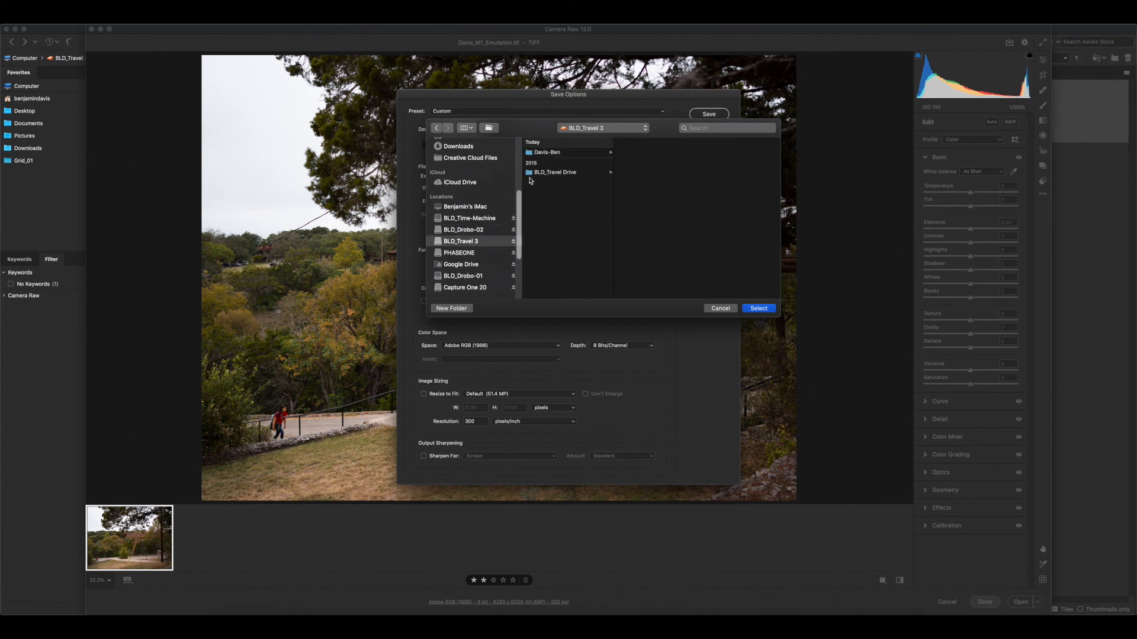
pyautogui.click(557, 152)
pyautogui.click(651, 168)
# Create a folder named Emulation inside 03_Output and choose it as the save destination
pyautogui.click(467, 309)
pyautogui.write('Emulato')
pyautogui.write('in')
pyautogui.press('BackSpace')
pyautogui.press('BackSpace')
pyautogui.press('BackSpace')
pyautogui.write('ion')
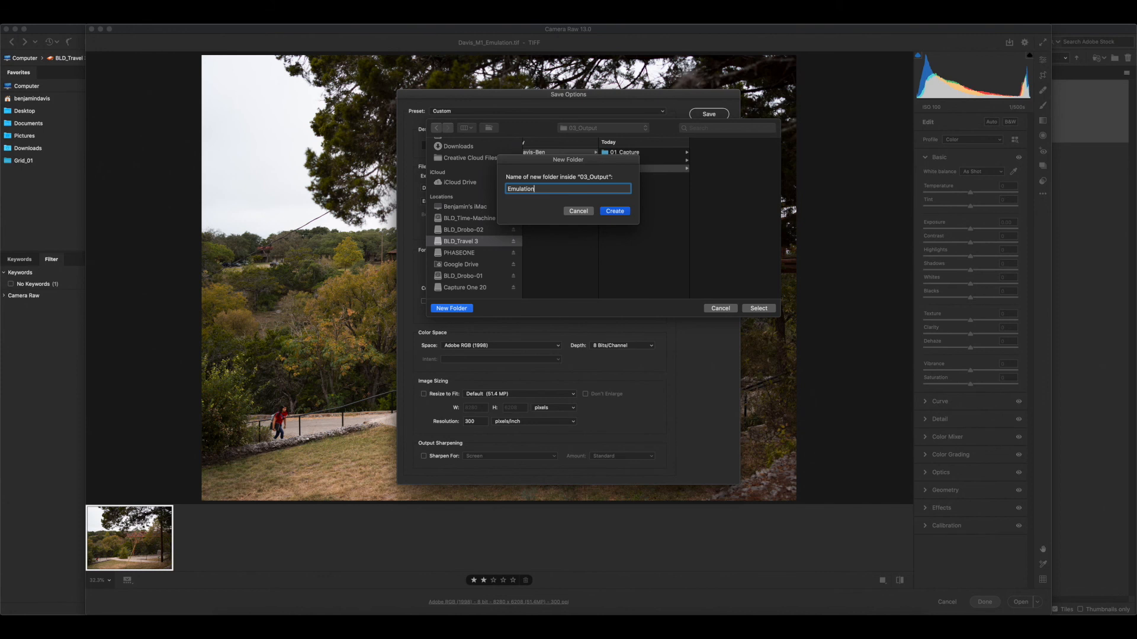
pyautogui.press('Return')
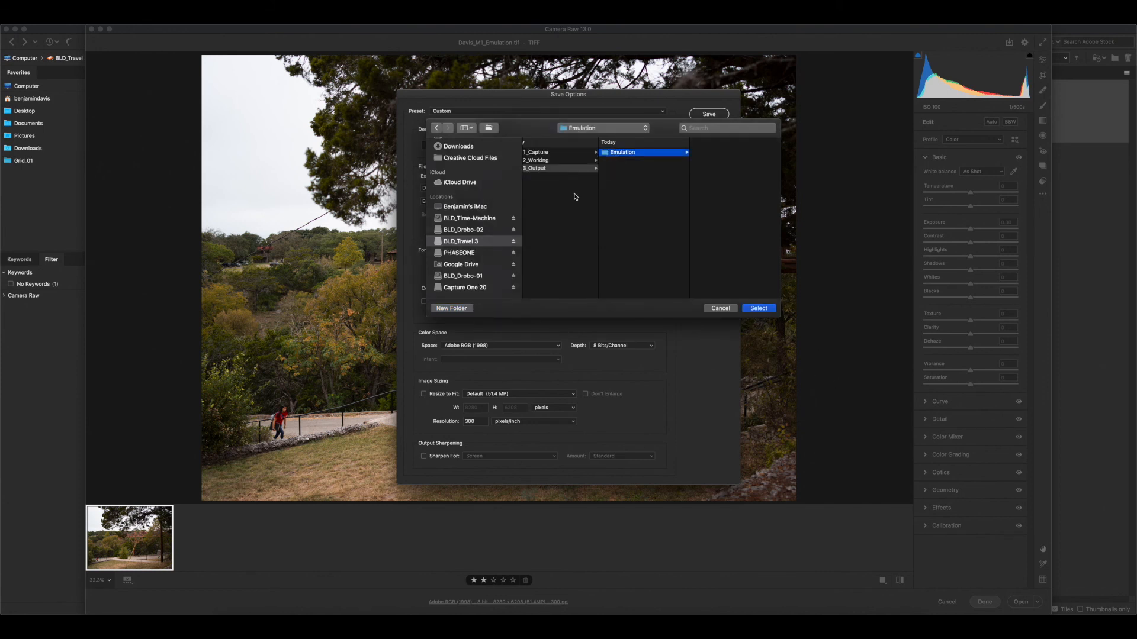
pyautogui.click(761, 309)
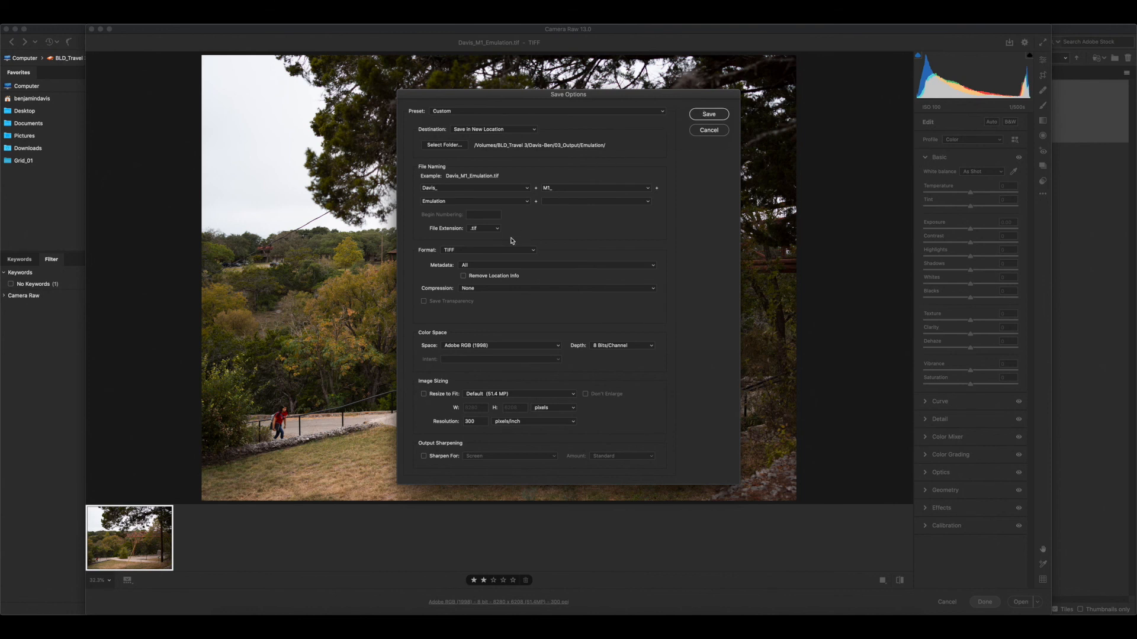
# Set the export to JPEG, resized to 1500 pixels on the long side, in the sRGB IEC61966-2.1 color space
pyautogui.click(480, 252)
pyautogui.click(468, 243)
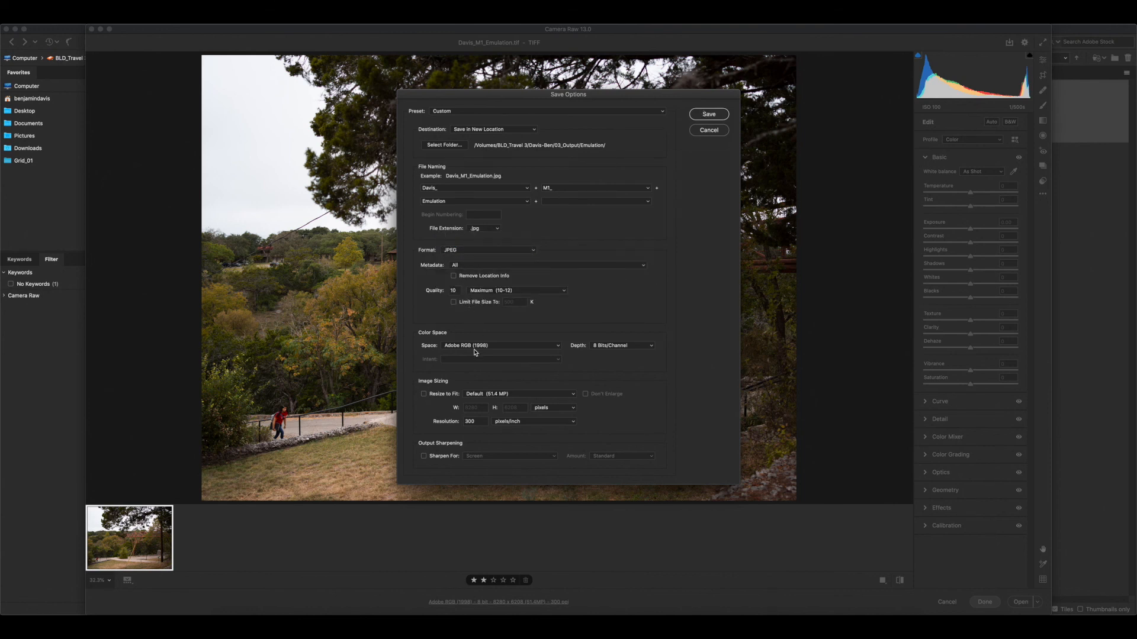
pyautogui.click(424, 394)
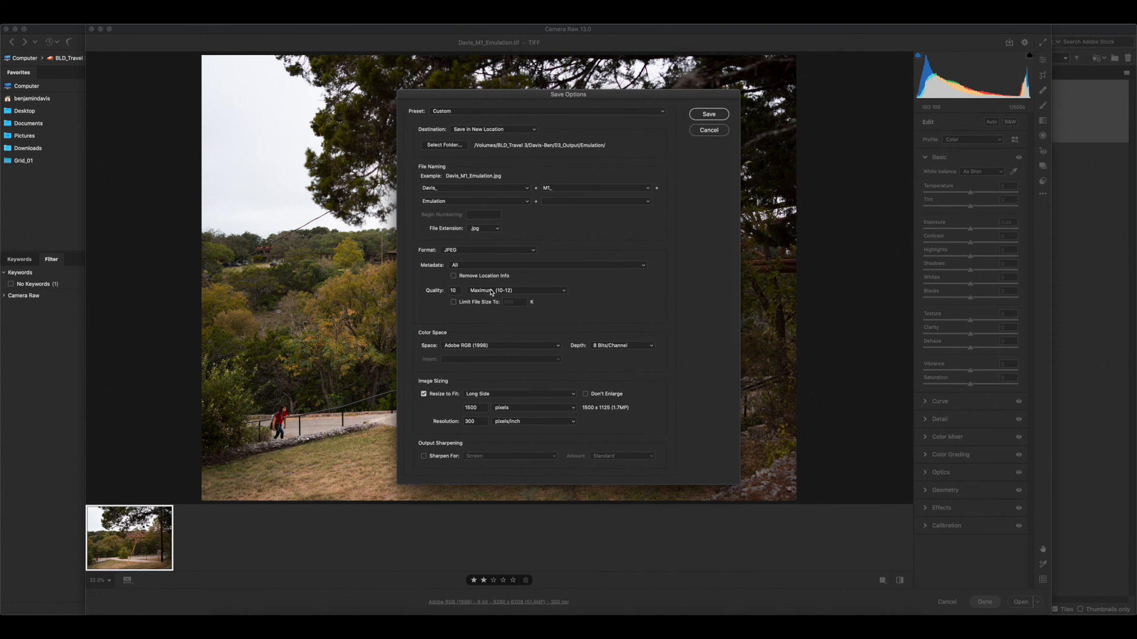
pyautogui.click(491, 346)
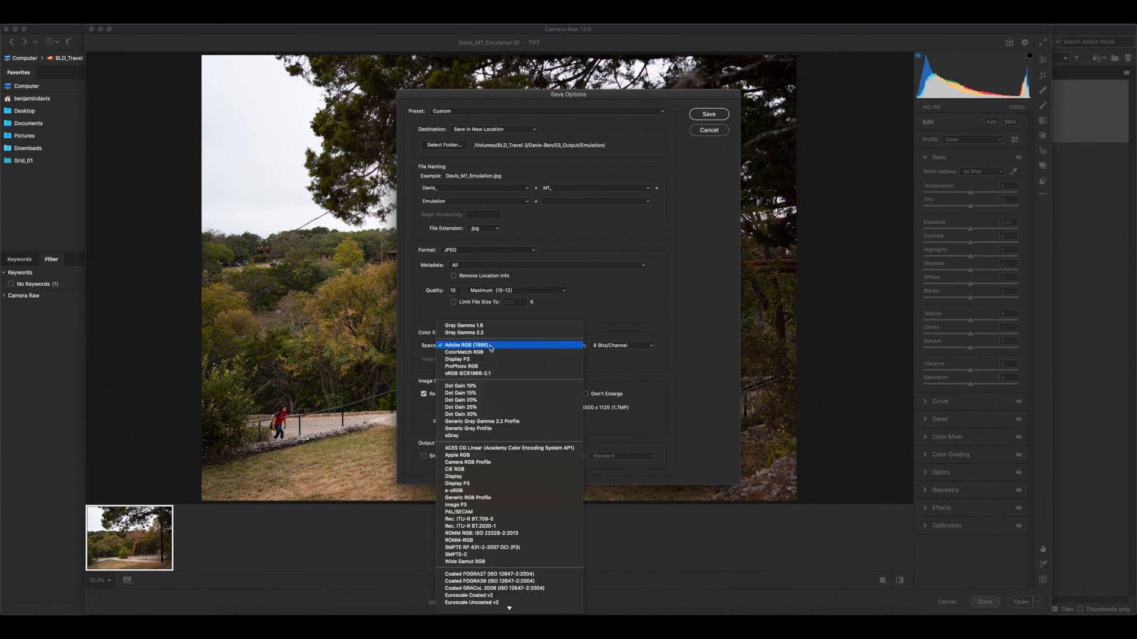
pyautogui.click(483, 374)
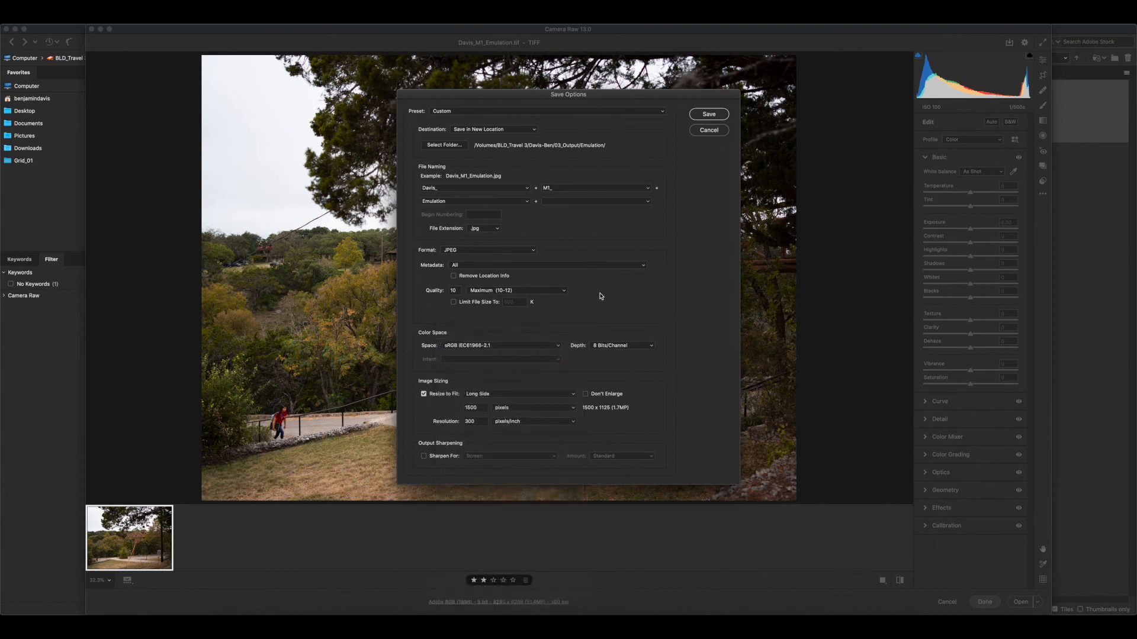
# Turn on output sharpening for screen, save the JPEG and finish the Camera Raw session
pyautogui.click(425, 456)
pyautogui.click(704, 118)
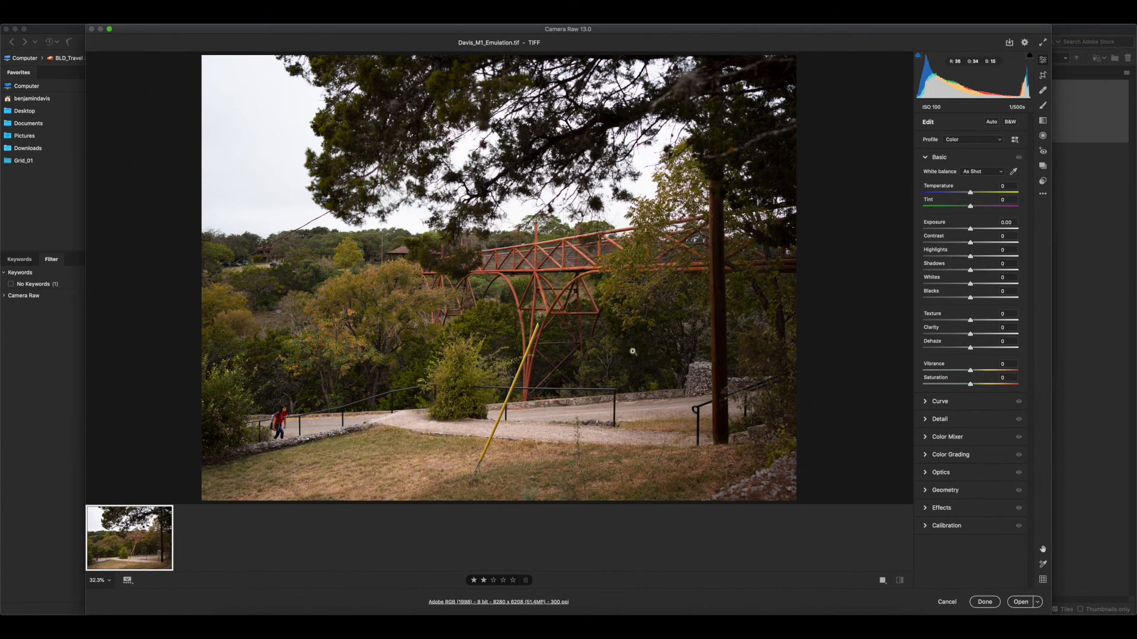
pyautogui.click(983, 602)
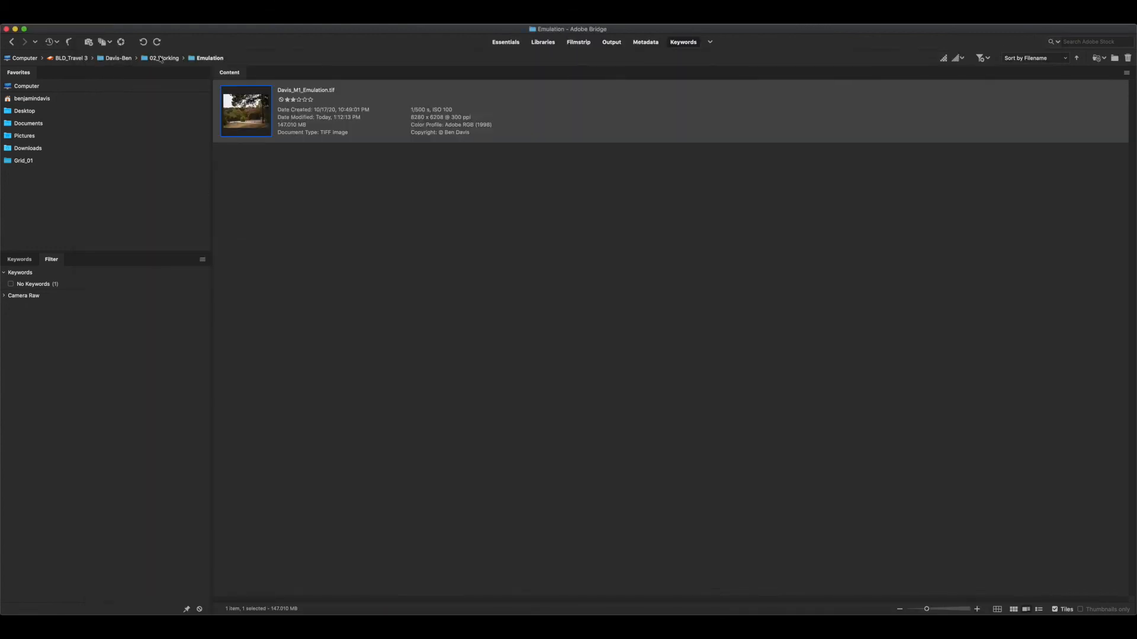
# Go to the Emulation folder inside 03_Output to check the exported JPEG
pyautogui.click(117, 59)
pyautogui.doubleClick(248, 240)
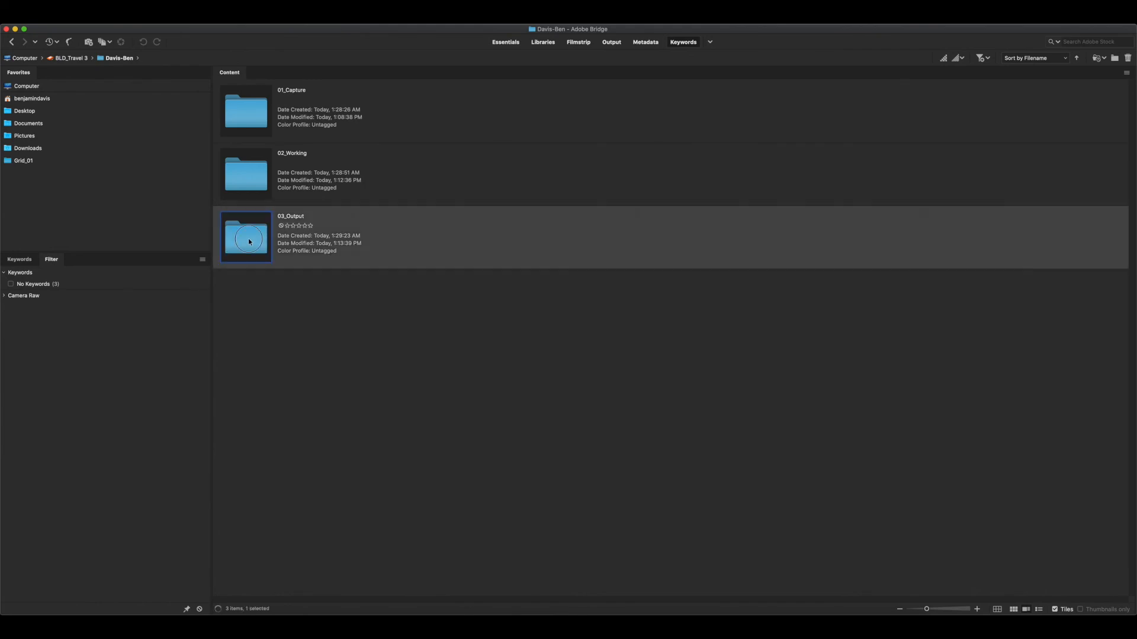
pyautogui.click(256, 117)
pyautogui.doubleClick(255, 117)
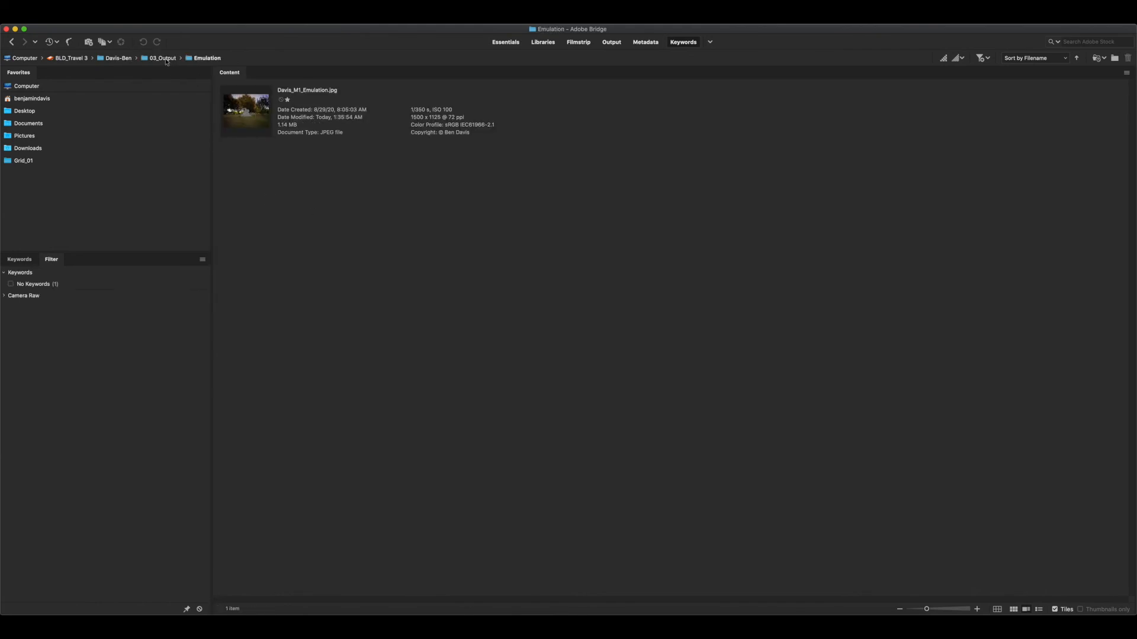
# Rename the Emulation folder in 03_Output as Emulation_web-ready and open it
pyautogui.click(163, 58)
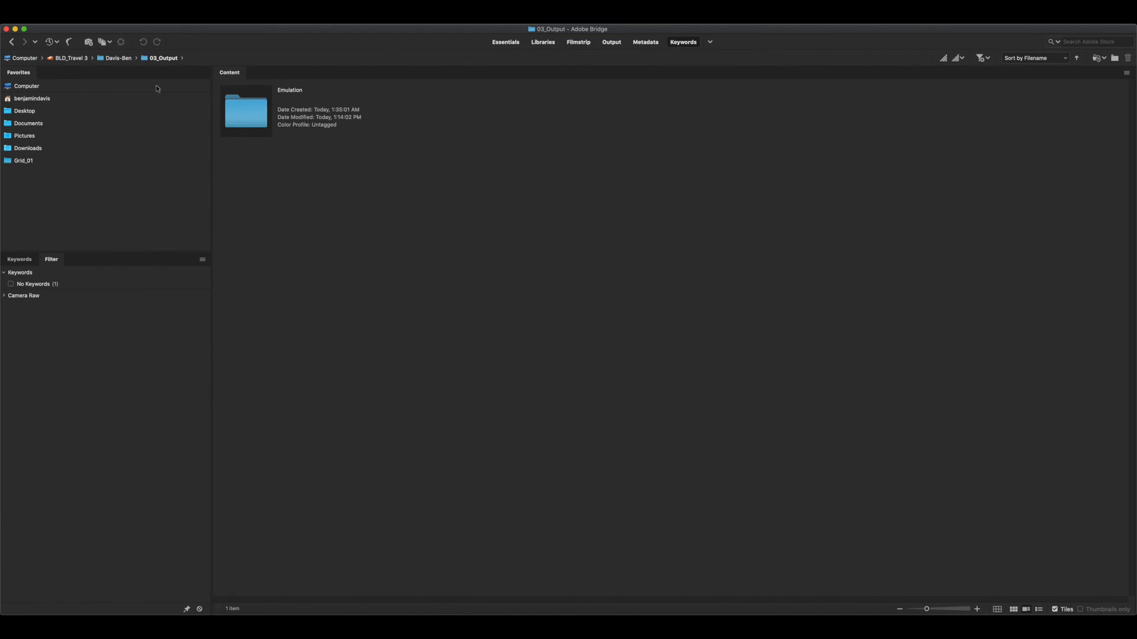
pyautogui.click(284, 97)
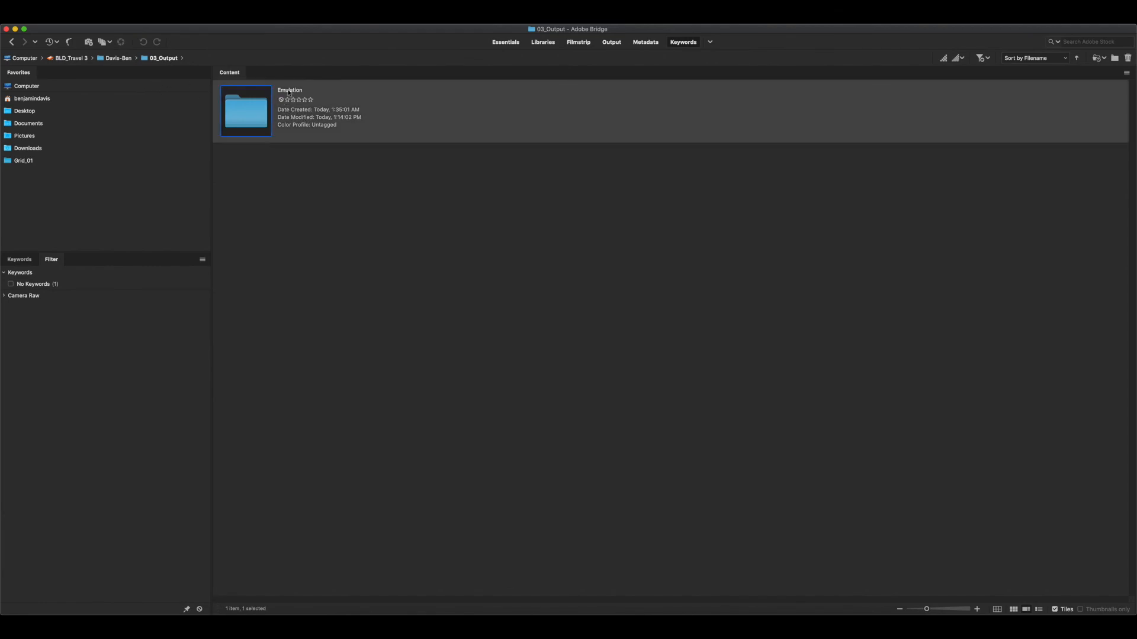
pyautogui.click(289, 90)
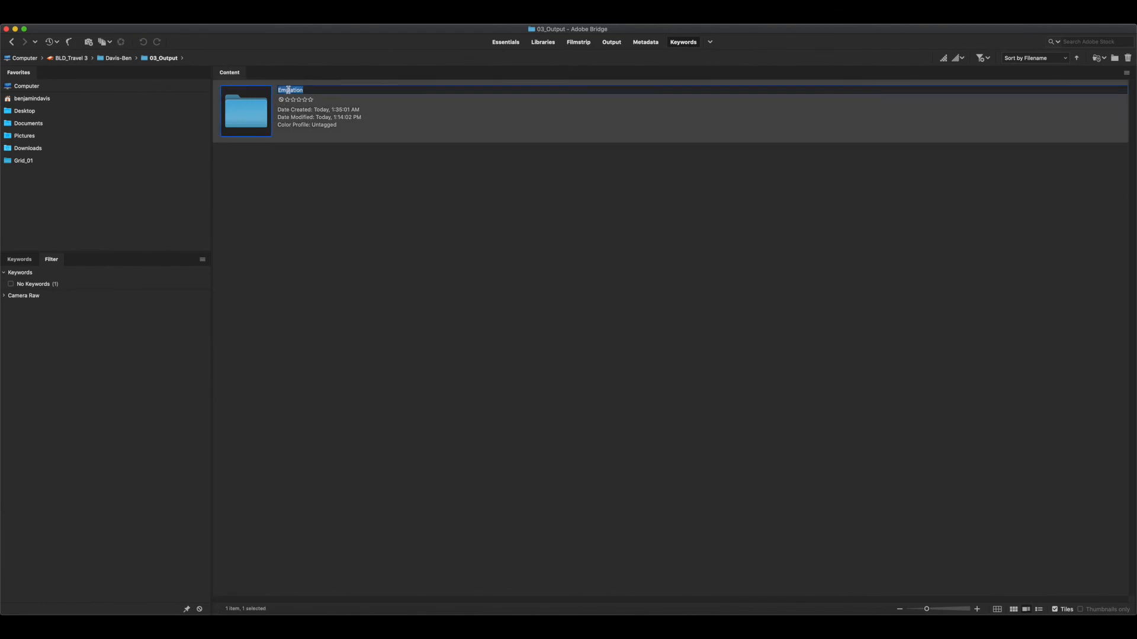
pyautogui.click(311, 89)
pyautogui.write('-')
pyautogui.write('we')
pyautogui.write('b-rea')
pyautogui.press('Return')
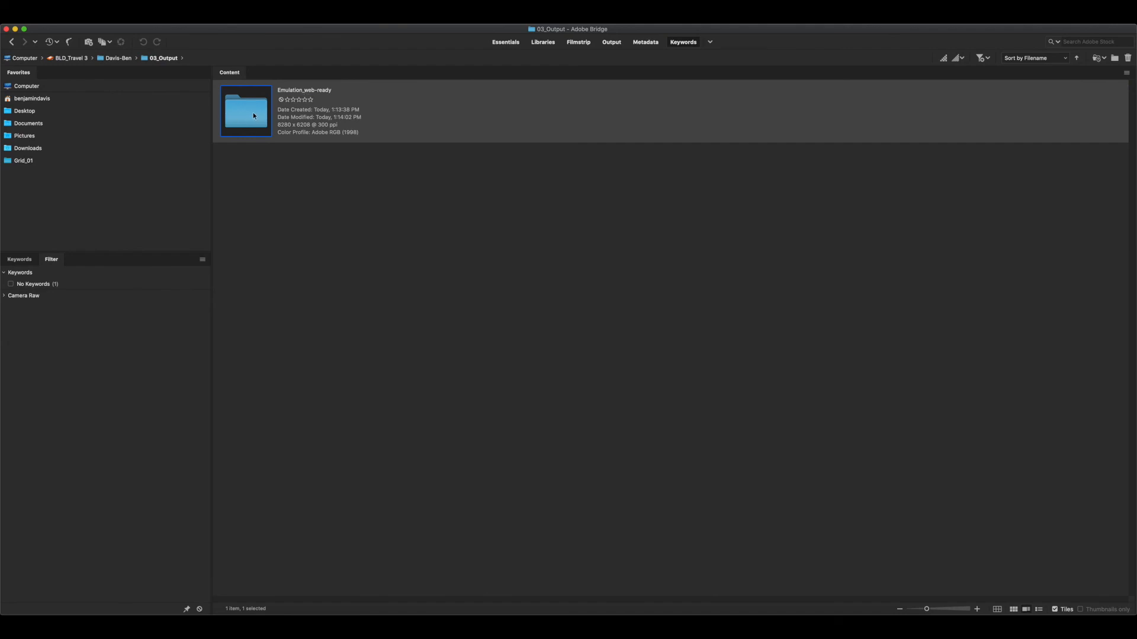
pyautogui.doubleClick(253, 115)
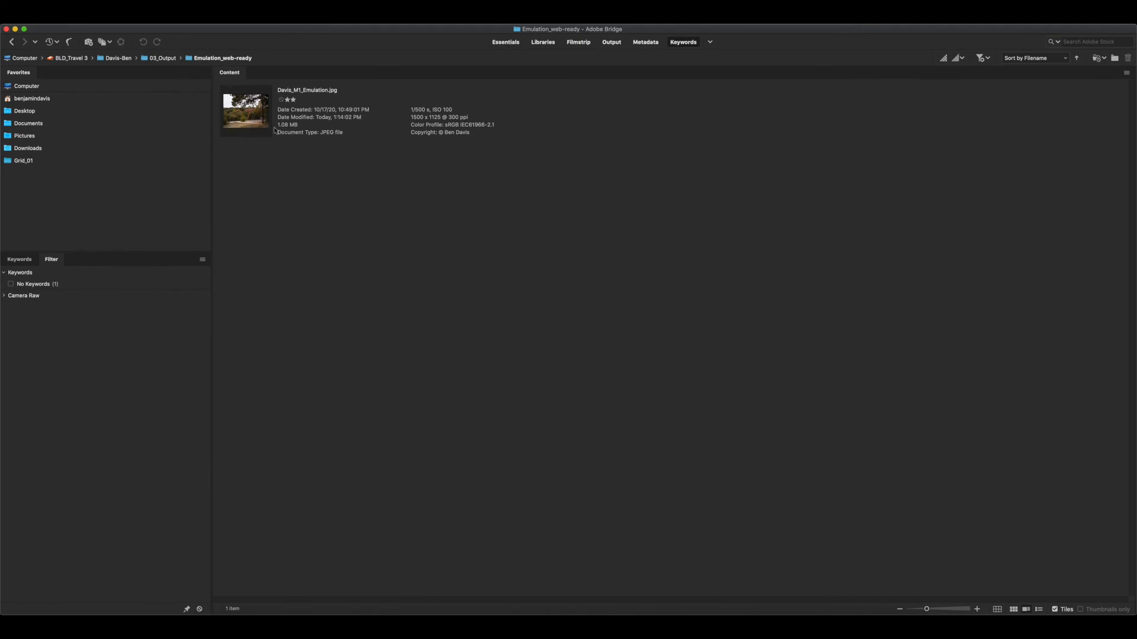
# Review the contents of the Emulation folder in 02_Working and of the 01_Capture folder, and return to the project folder
pyautogui.click(162, 58)
pyautogui.click(118, 58)
pyautogui.doubleClick(270, 179)
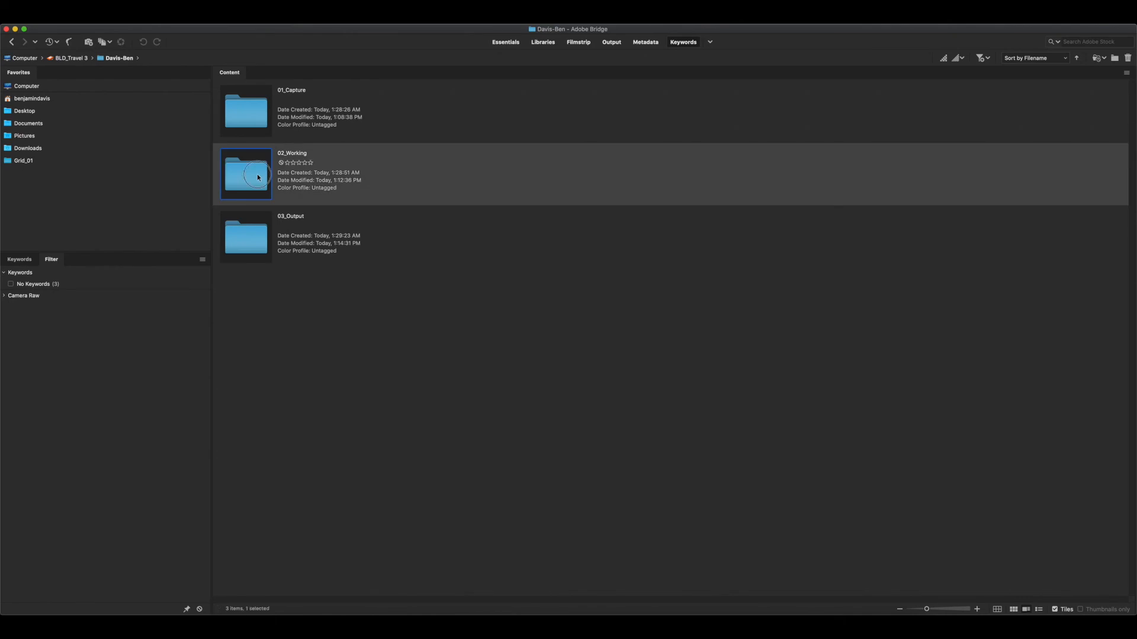
pyautogui.doubleClick(248, 112)
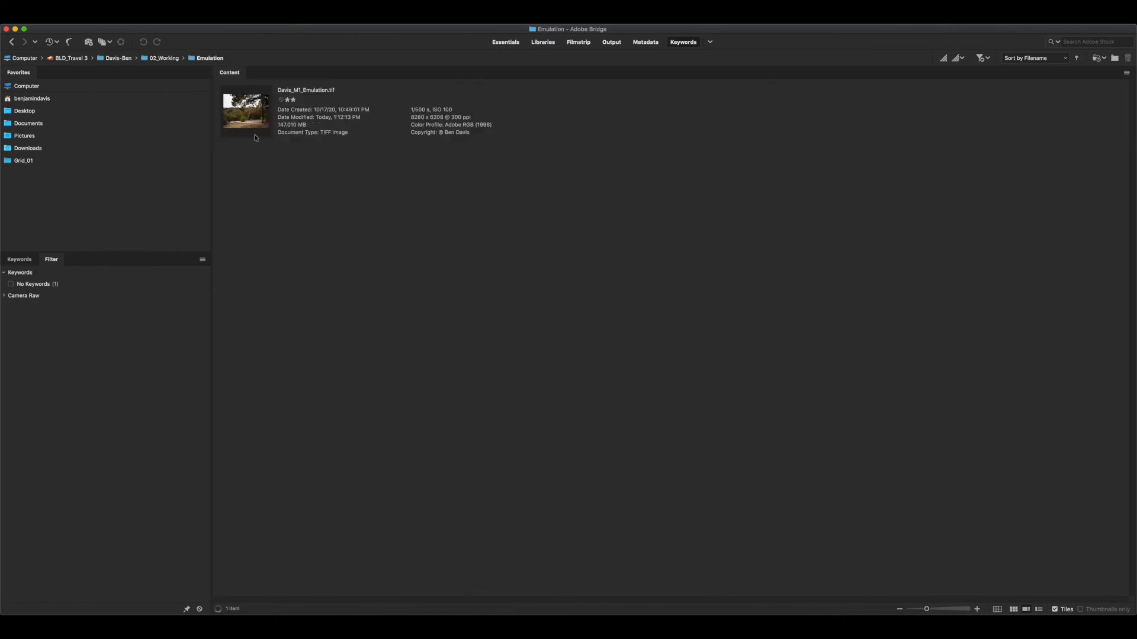
pyautogui.click(119, 58)
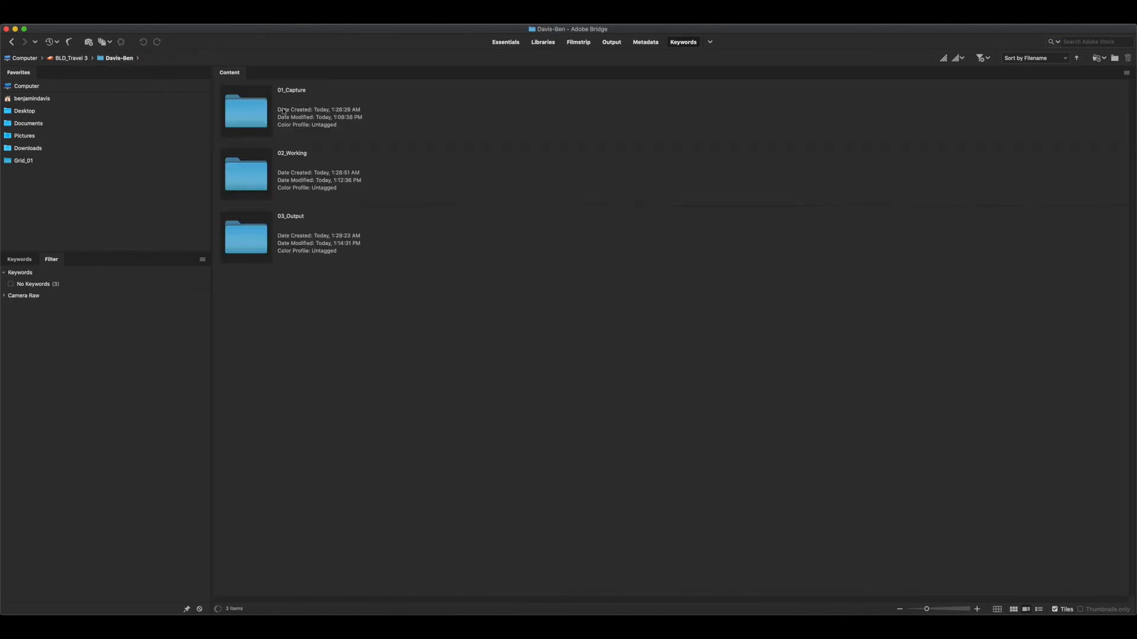
pyautogui.doubleClick(253, 118)
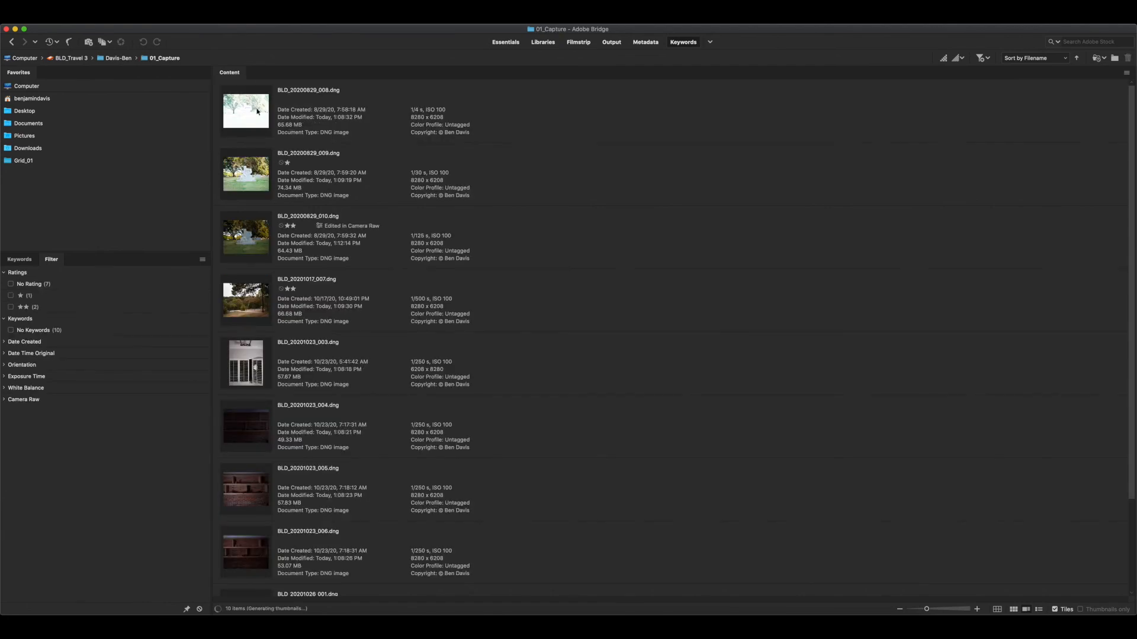
pyautogui.click(117, 58)
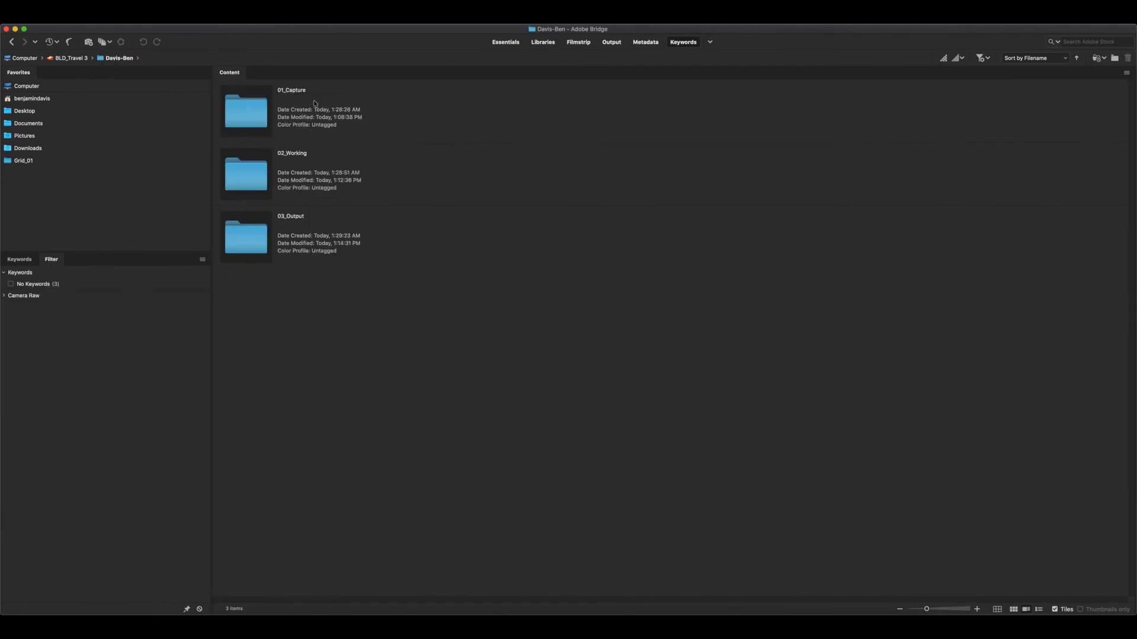
# Revisit the TIFF in the Emulation folder of 02_Working and go back to the three project folders
pyautogui.click(258, 107)
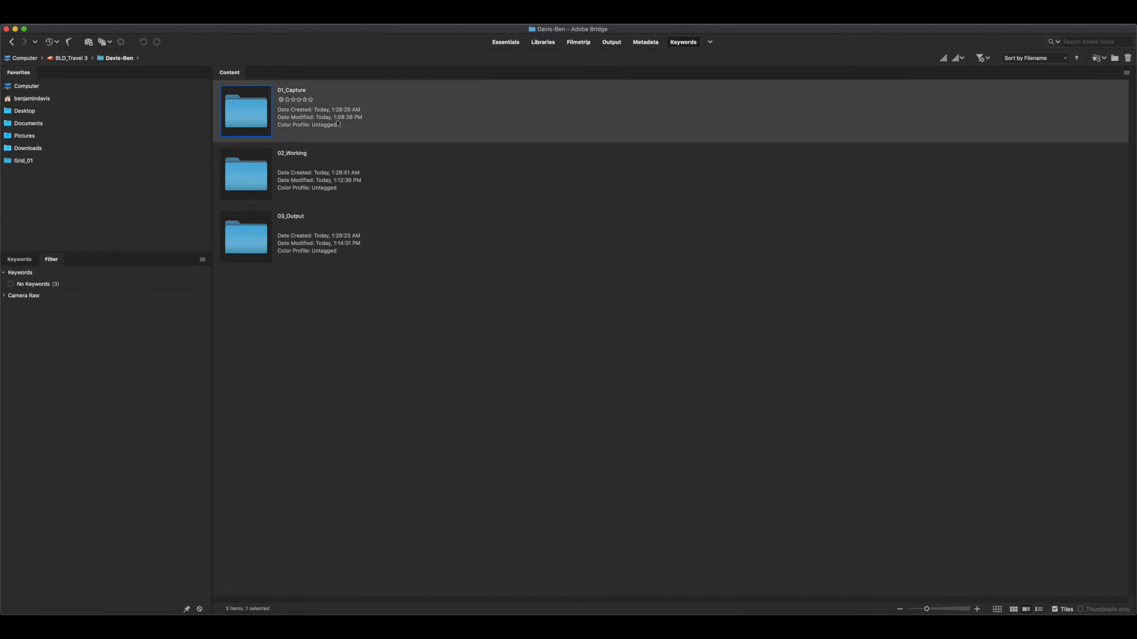
pyautogui.doubleClick(246, 177)
pyautogui.doubleClick(255, 121)
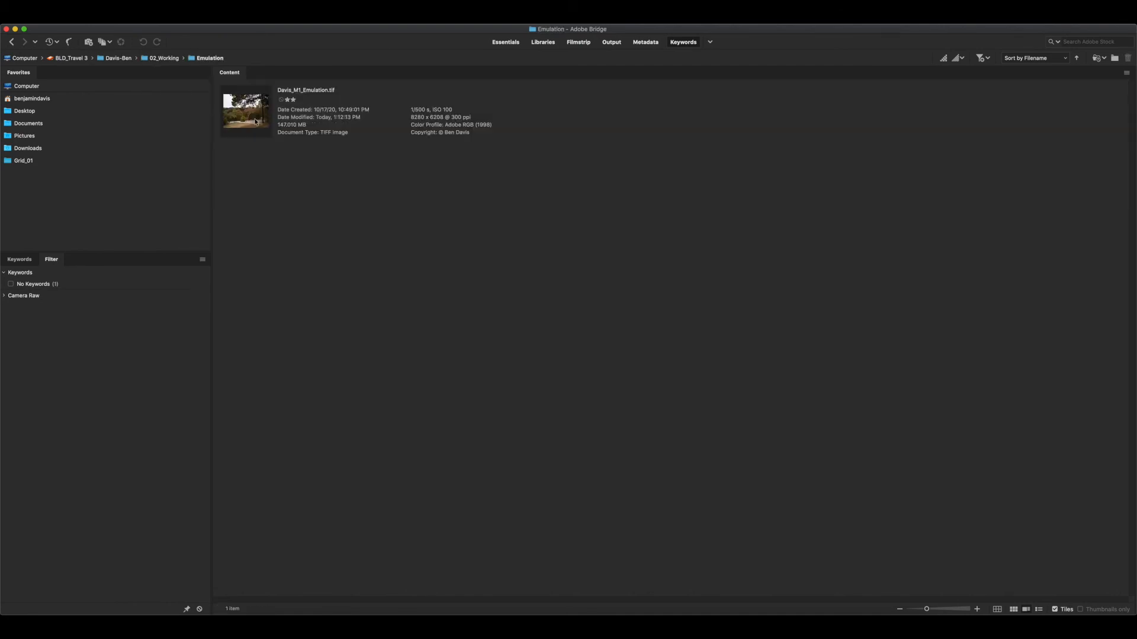
pyautogui.click(255, 121)
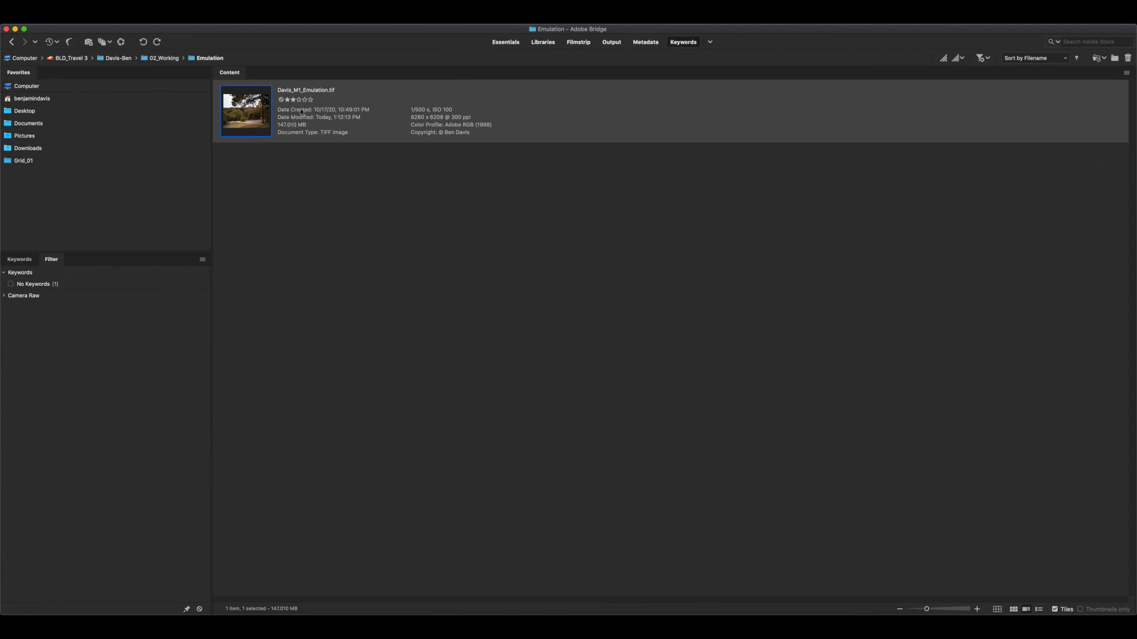
pyautogui.click(109, 61)
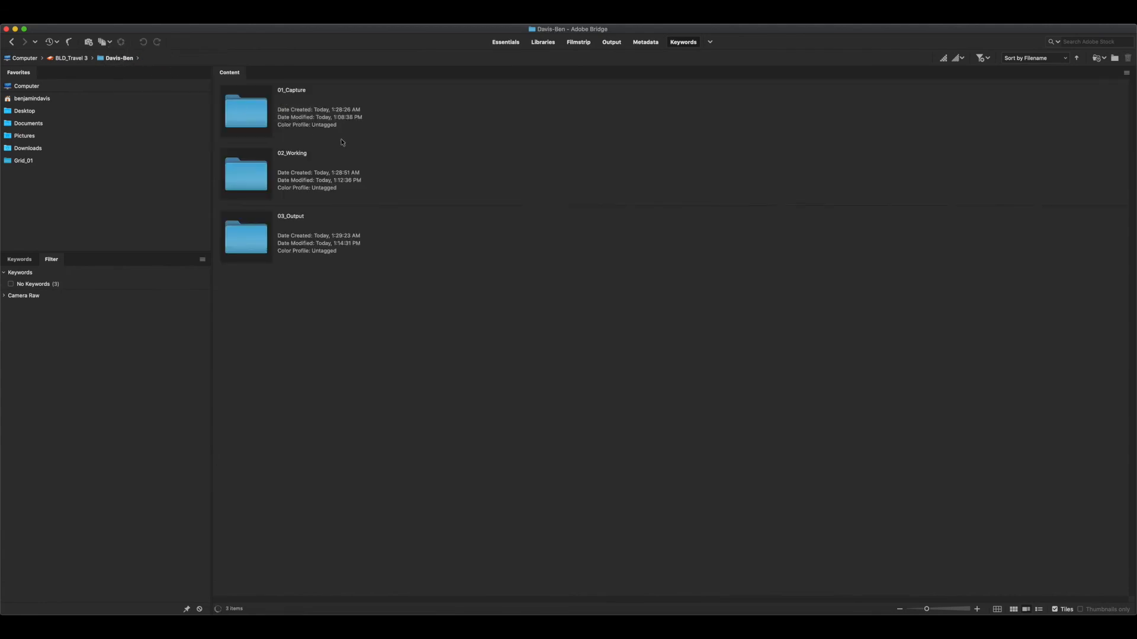